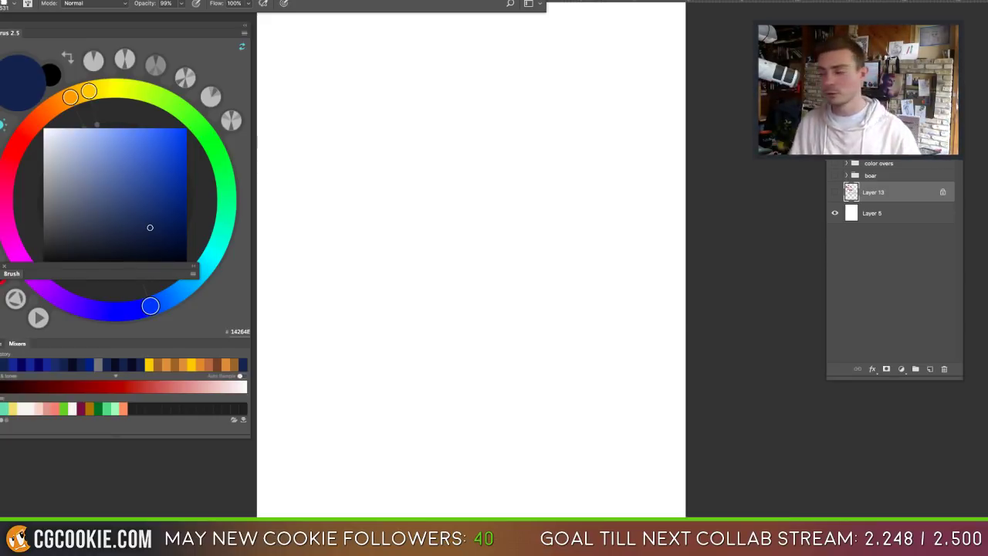
Step: Add a new layer above Layer 13 and sketch a hatched oval on it in very light gray EBEDF2
{"action": "left_click", "coordinate": [439, 208]}
{"action": "left_click", "coordinate": [561, 178]}
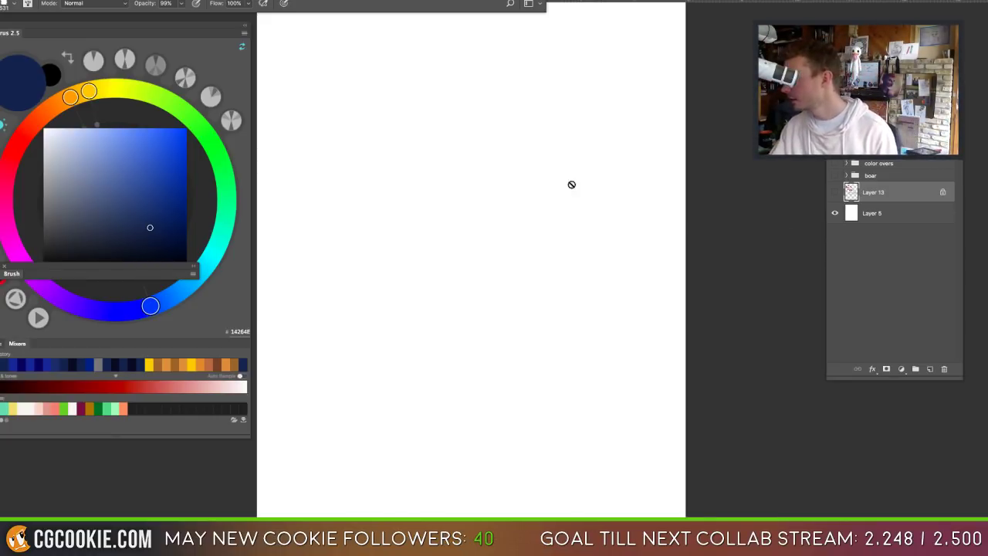
{"action": "left_click", "coordinate": [930, 368]}
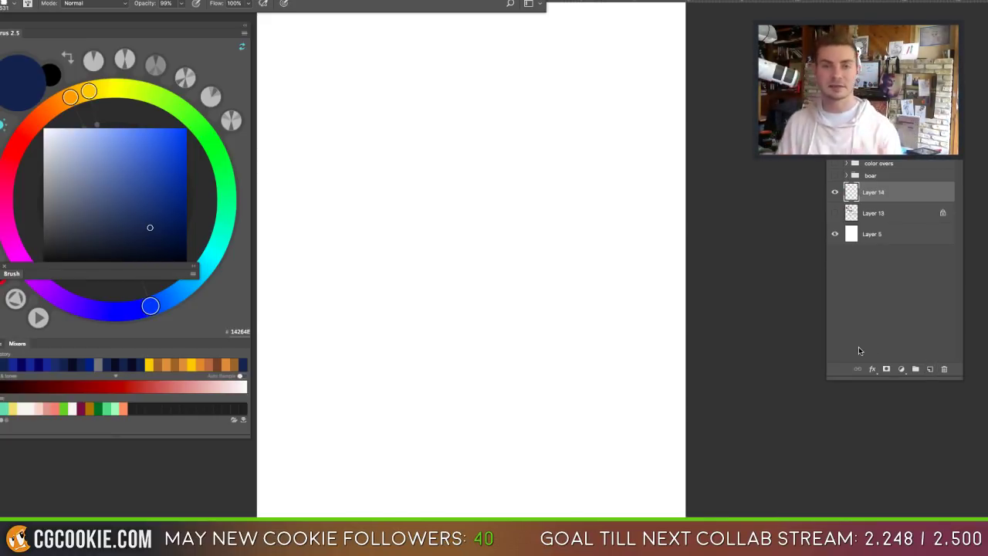
{"action": "left_click", "coordinate": [851, 212], "text": "ctrl"}
{"action": "key", "text": "alt+BackSpace"}
{"action": "mouse_move", "coordinate": [381, 347]}
{"action": "left_mouse_down"}
{"action": "mouse_move", "coordinate": [421, 258]}
{"action": "mouse_move", "coordinate": [441, 264]}
{"action": "mouse_move", "coordinate": [379, 267]}
{"action": "left_mouse_up"}
{"action": "left_click", "coordinate": [49, 137]}
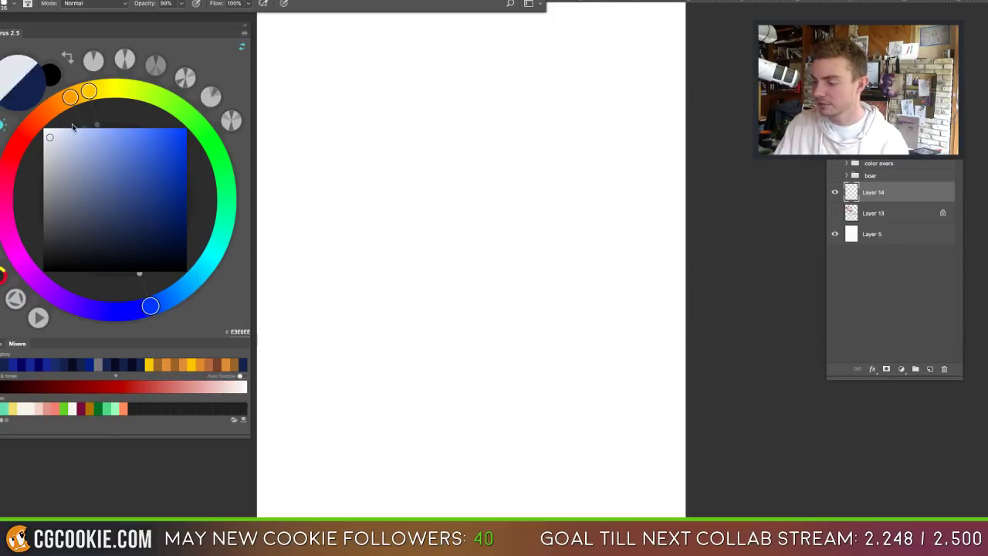
{"action": "left_click", "coordinate": [47, 135]}
{"action": "mouse_move", "coordinate": [327, 102]}
{"action": "left_mouse_down"}
{"action": "mouse_move", "coordinate": [297, 195]}
{"action": "mouse_move", "coordinate": [328, 256]}
{"action": "mouse_move", "coordinate": [352, 125]}
{"action": "mouse_move", "coordinate": [313, 122]}
{"action": "mouse_move", "coordinate": [299, 136]}
{"action": "mouse_move", "coordinate": [347, 135]}
{"action": "mouse_move", "coordinate": [300, 187]}
{"action": "mouse_move", "coordinate": [331, 192]}
{"action": "mouse_move", "coordinate": [354, 211]}
{"action": "mouse_move", "coordinate": [333, 267]}
{"action": "left_mouse_up"}
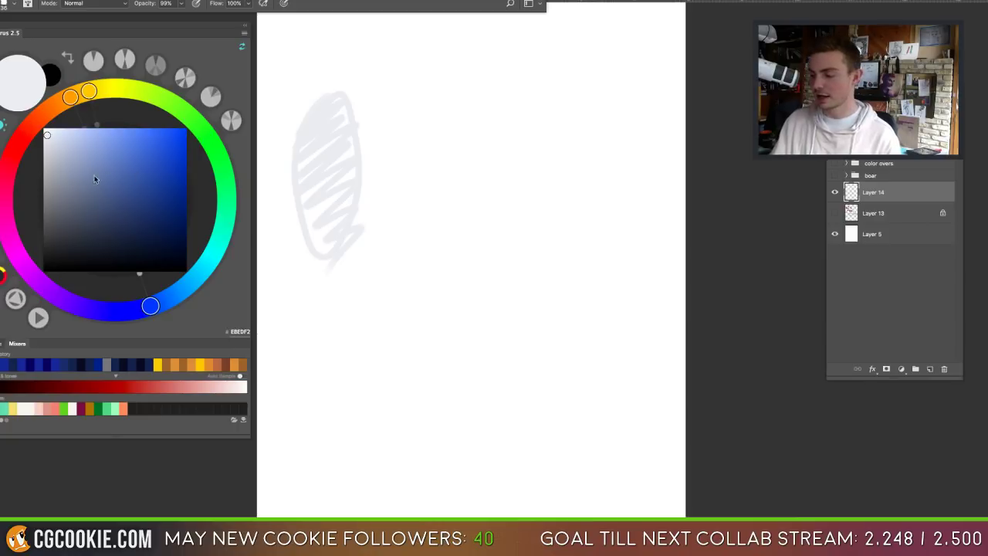
Step: Sketch two more hatched ovals beside the light one, first in mid gray and then in near-black 161616
{"action": "left_click", "coordinate": [44, 193]}
{"action": "mouse_move", "coordinate": [463, 94]}
{"action": "left_mouse_down"}
{"action": "mouse_move", "coordinate": [424, 151]}
{"action": "mouse_move", "coordinate": [474, 264]}
{"action": "mouse_move", "coordinate": [488, 97]}
{"action": "mouse_move", "coordinate": [456, 103]}
{"action": "mouse_move", "coordinate": [468, 115]}
{"action": "mouse_move", "coordinate": [435, 173]}
{"action": "mouse_move", "coordinate": [504, 190]}
{"action": "mouse_move", "coordinate": [460, 259]}
{"action": "mouse_move", "coordinate": [497, 238]}
{"action": "left_mouse_up"}
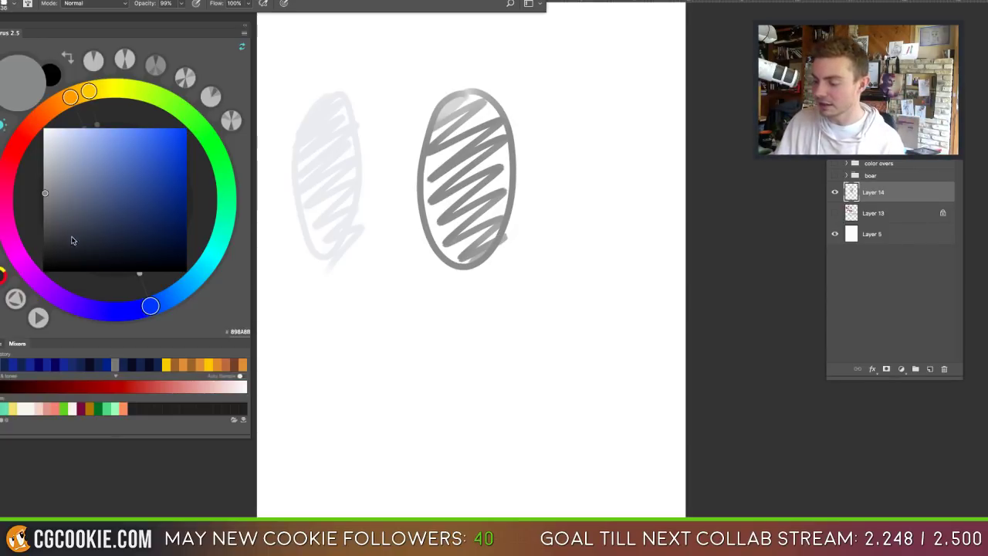
{"action": "left_click", "coordinate": [44, 259]}
{"action": "mouse_move", "coordinate": [601, 97]}
{"action": "left_mouse_down"}
{"action": "mouse_move", "coordinate": [567, 192]}
{"action": "mouse_move", "coordinate": [630, 233]}
{"action": "mouse_move", "coordinate": [615, 97]}
{"action": "mouse_move", "coordinate": [607, 104]}
{"action": "mouse_move", "coordinate": [615, 124]}
{"action": "mouse_move", "coordinate": [581, 184]}
{"action": "mouse_move", "coordinate": [600, 197]}
{"action": "mouse_move", "coordinate": [607, 275]}
{"action": "mouse_move", "coordinate": [635, 272]}
{"action": "left_mouse_up"}
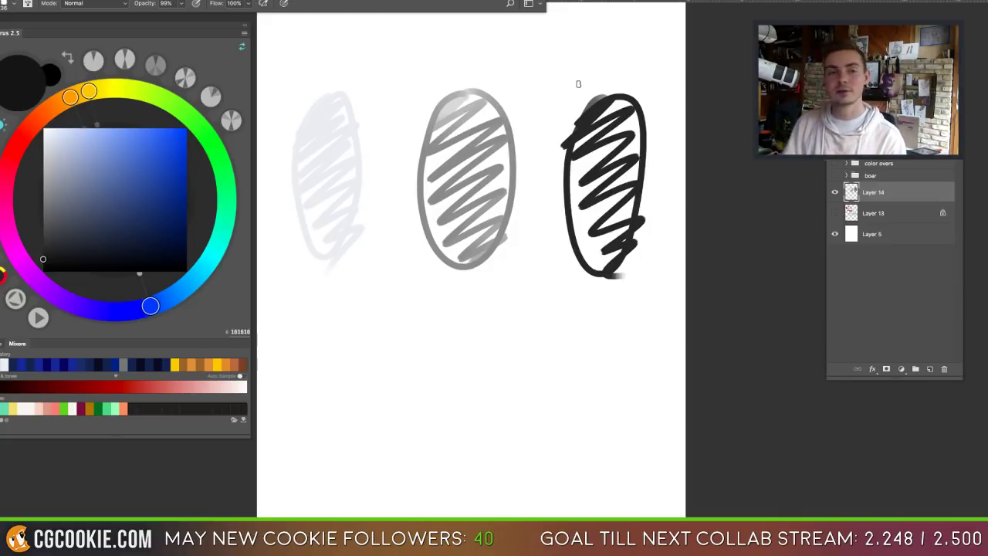
Step: Draw a near-black rectangular frame around the three ovals, then delete the demonstration layer
{"action": "mouse_move", "coordinate": [638, 79]}
{"action": "left_mouse_down"}
{"action": "mouse_move", "coordinate": [300, 88]}
{"action": "mouse_move", "coordinate": [342, 285]}
{"action": "mouse_move", "coordinate": [677, 156]}
{"action": "mouse_move", "coordinate": [565, 77]}
{"action": "mouse_move", "coordinate": [377, 84]}
{"action": "left_mouse_up"}
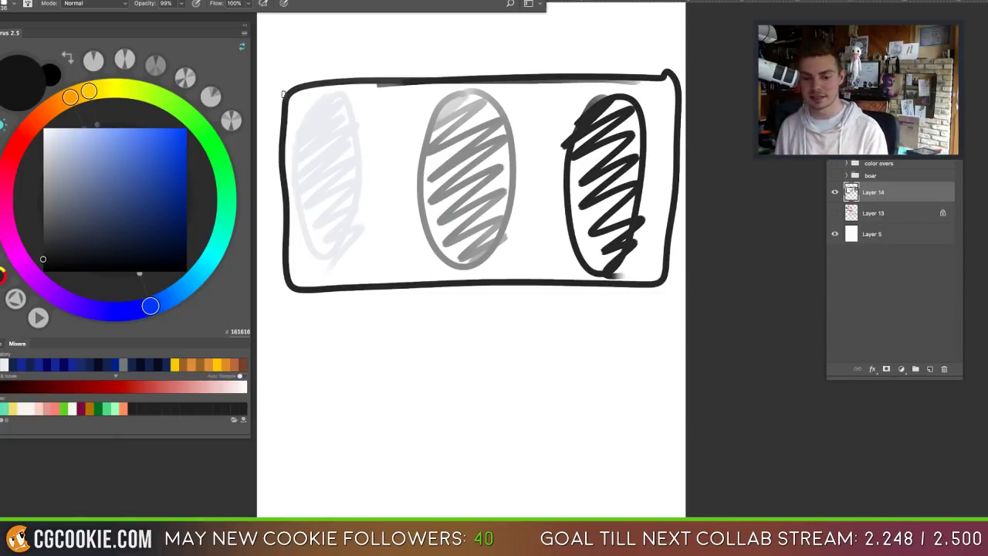
{"action": "key", "text": "Delete"}
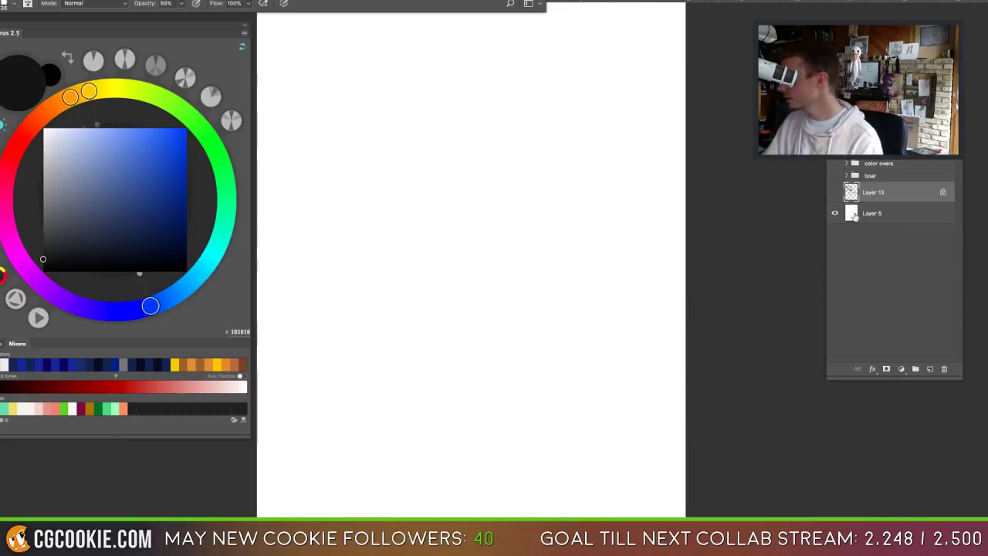
Step: Show the color overs group and view its hand-tinted film stills with the panels hidden
{"action": "left_click", "coordinate": [835, 164]}
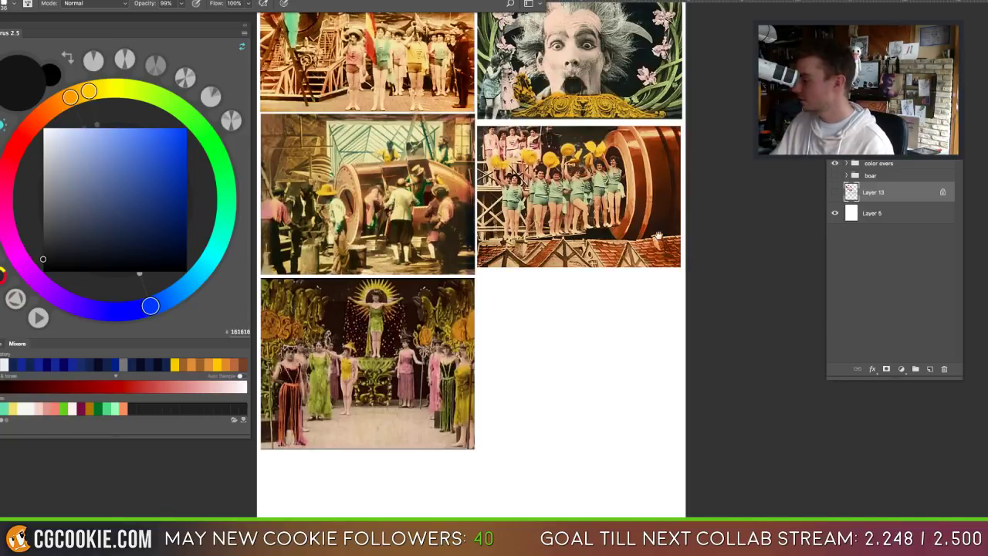
{"action": "scroll", "coordinate": [606, 289], "scroll_direction": "up", "scroll_amount": 3}
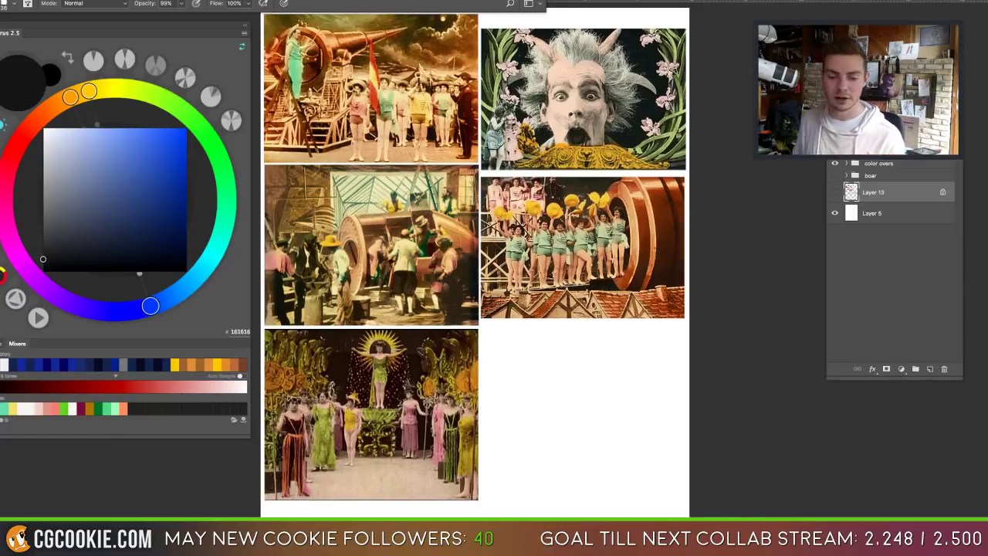
{"action": "key", "text": "Tab"}
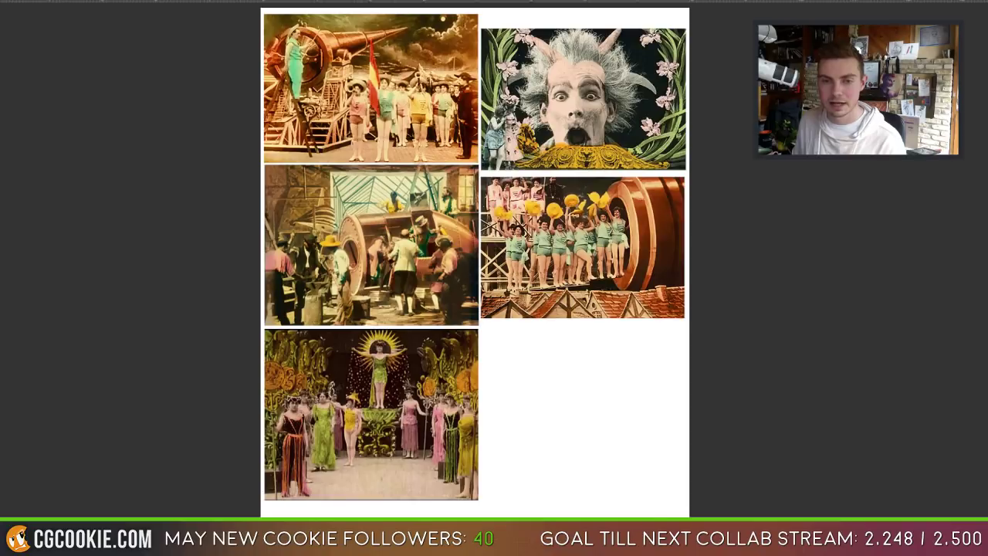
Step: Switch to the YouTube browser window, watch part of La Poule aux oeufs d'or (1905), and close the window
{"action": "left_click", "coordinate": [203, 318]}
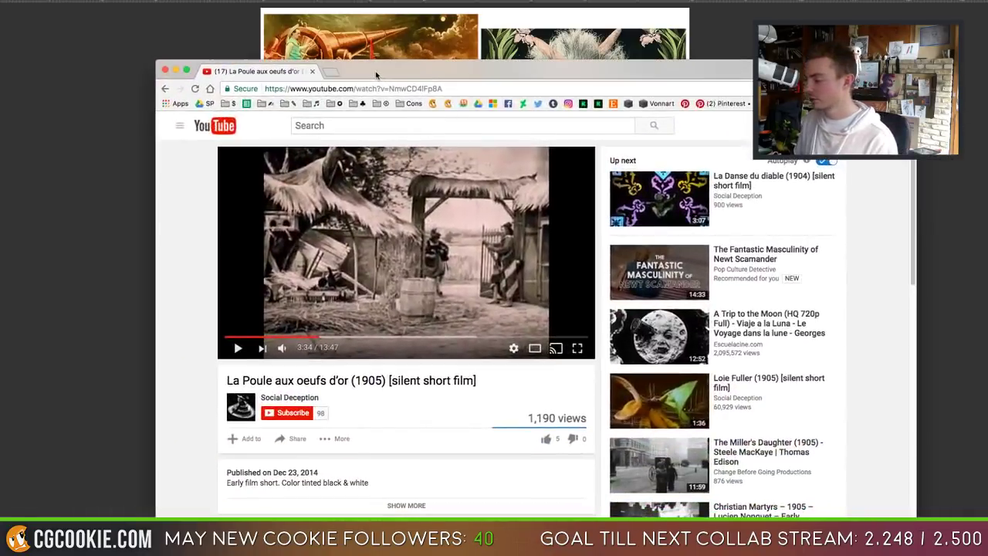
{"action": "left_click", "coordinate": [238, 347]}
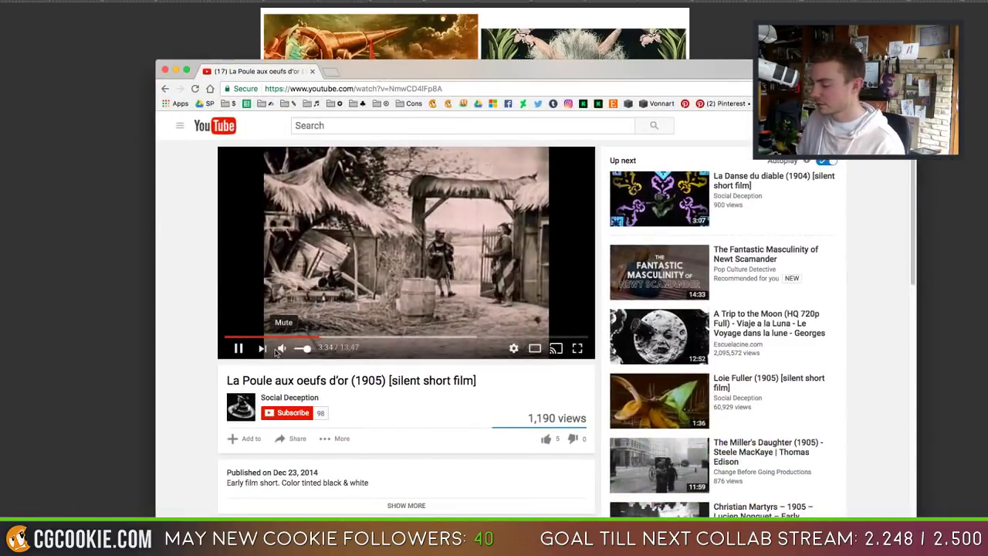
{"action": "left_click", "coordinate": [283, 349]}
{"action": "left_click", "coordinate": [338, 337]}
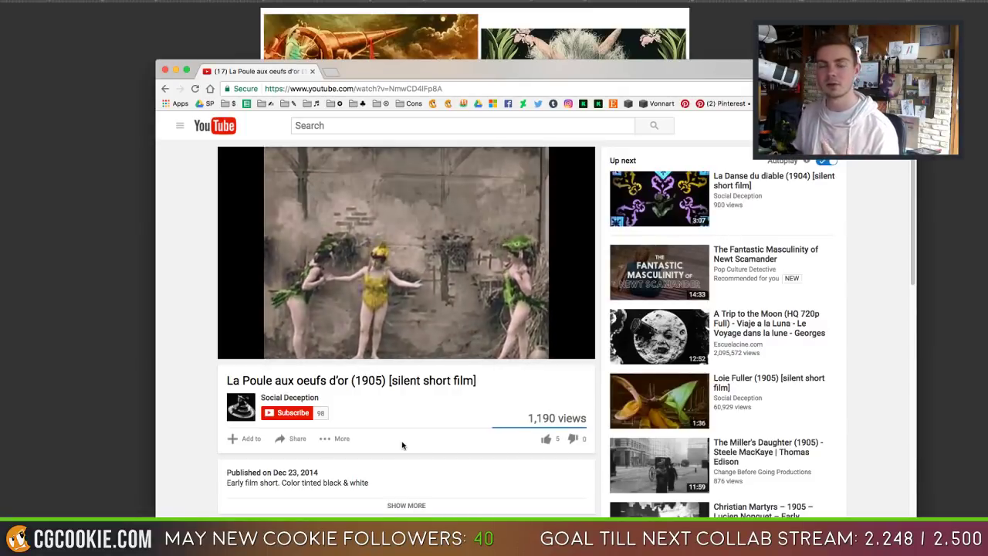
{"action": "left_click", "coordinate": [164, 71]}
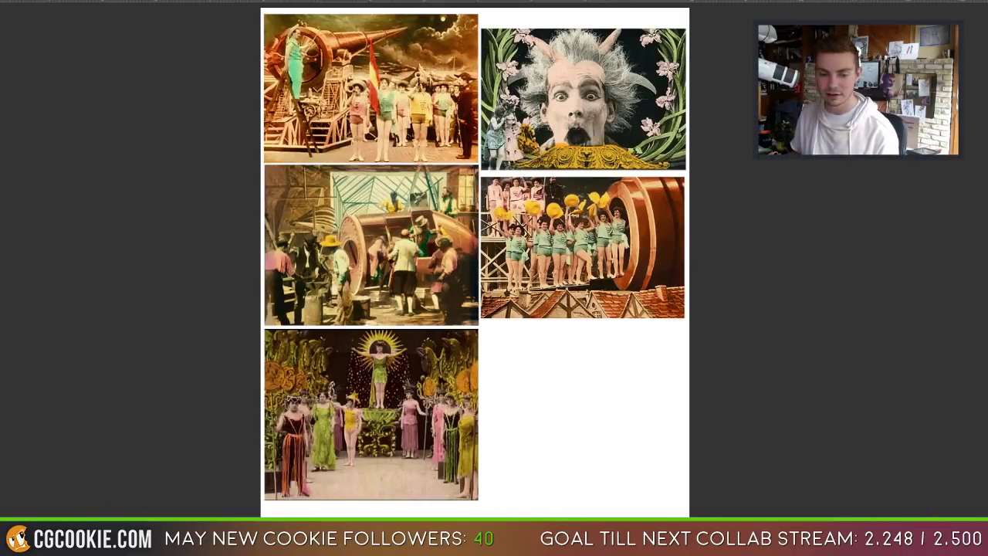
Step: Bring up the Loie Fuller (1905) silent film on YouTube, watch its tinted dance, and close the window
{"action": "key", "text": "super+shift+t"}
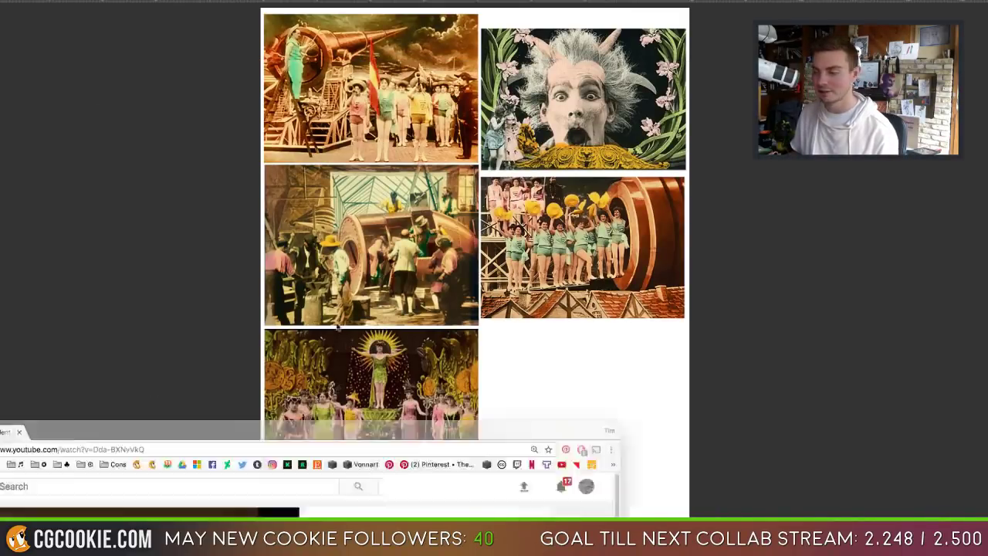
{"action": "left_click", "coordinate": [223, 349]}
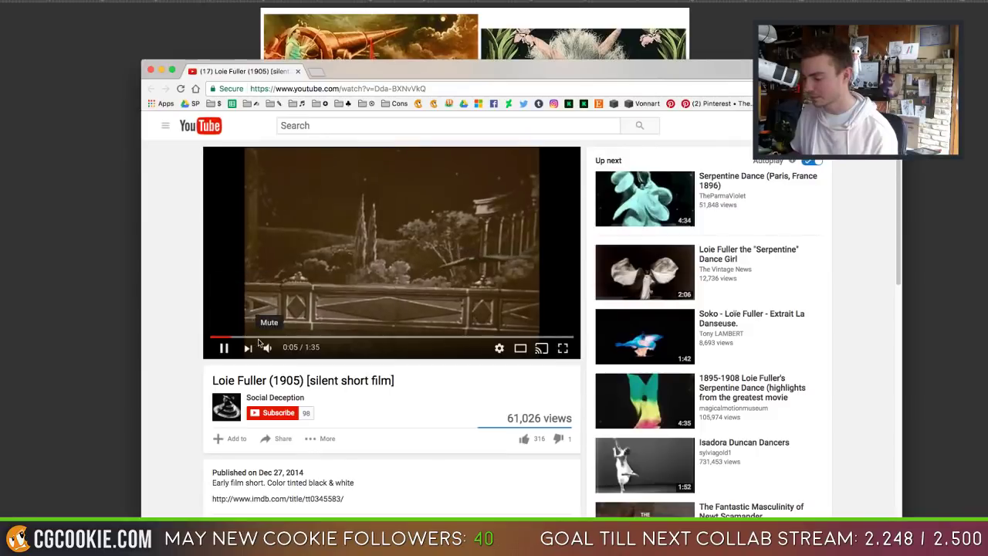
{"action": "left_click", "coordinate": [248, 348]}
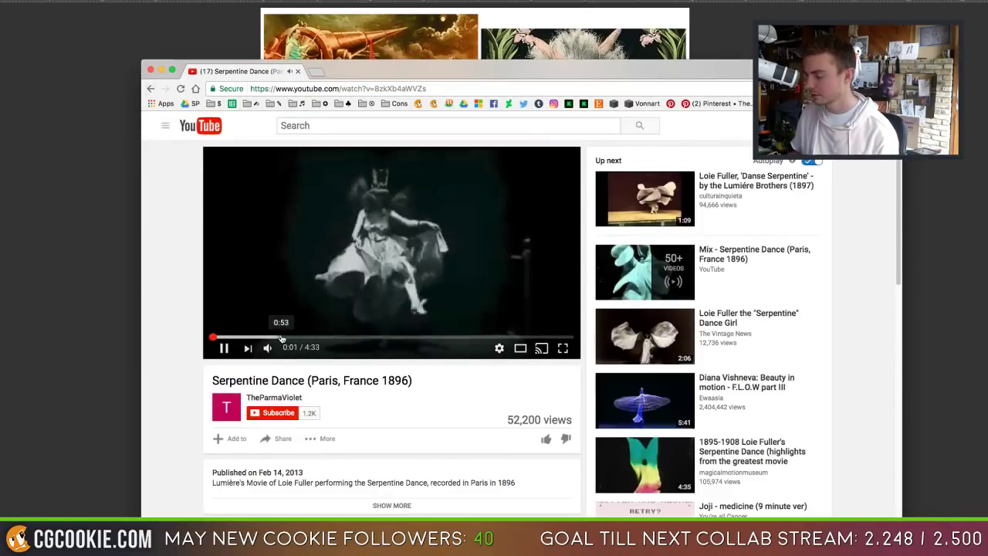
{"action": "left_click", "coordinate": [151, 89]}
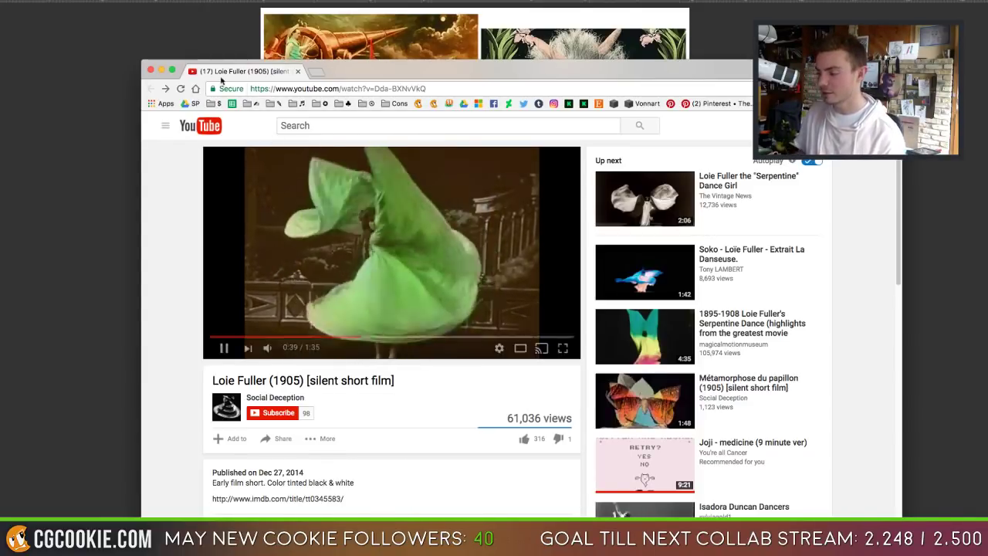
{"action": "left_click", "coordinate": [151, 68]}
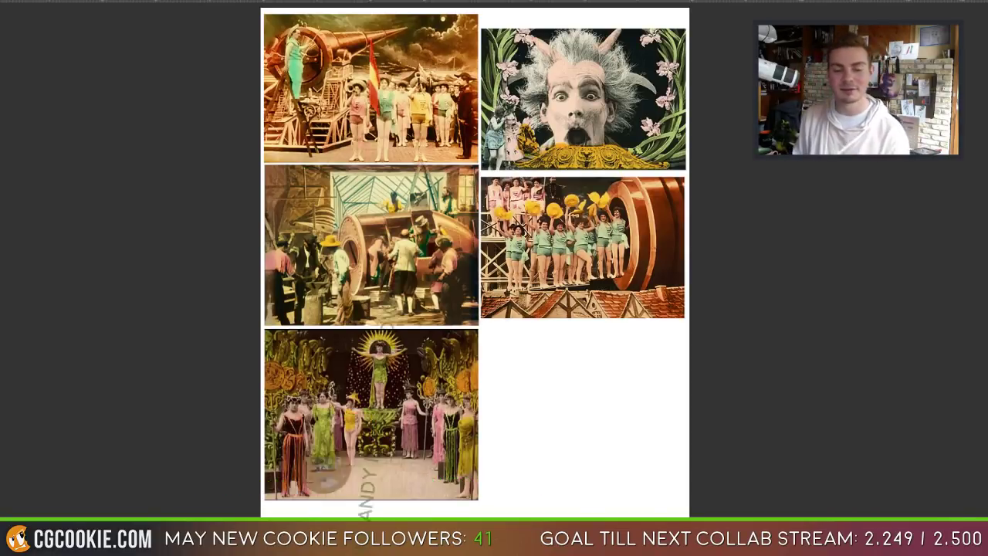
Step: Hide the color overs group in Wildboars.psd and switch to the Untitled-1 pig sketch in full-screen view
{"action": "key", "text": "Tab"}
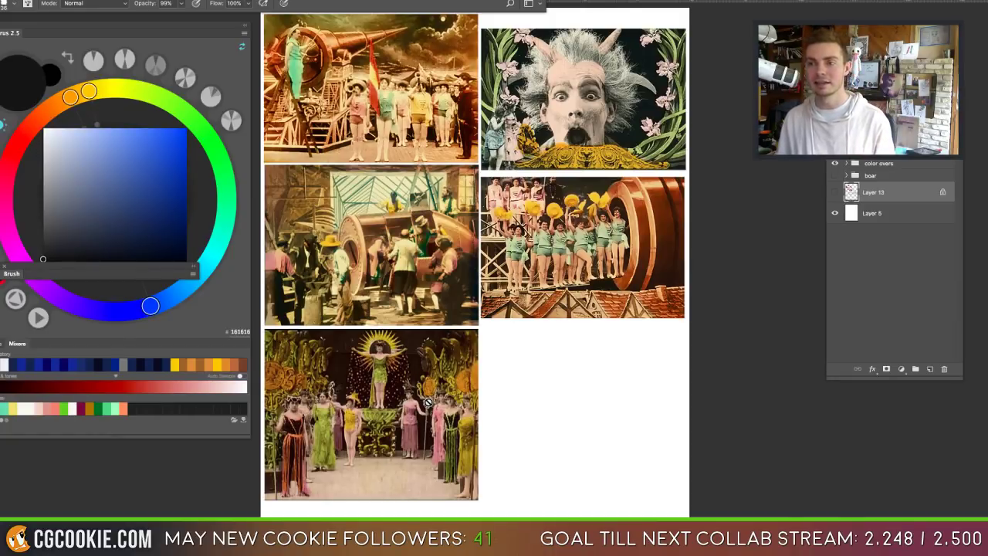
{"action": "left_click", "coordinate": [835, 164]}
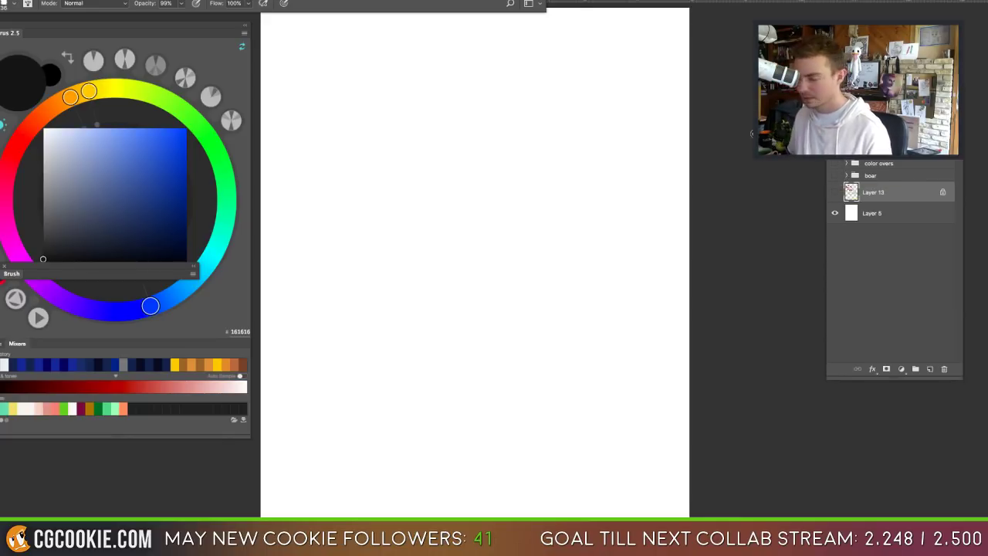
{"action": "key", "text": "f"}
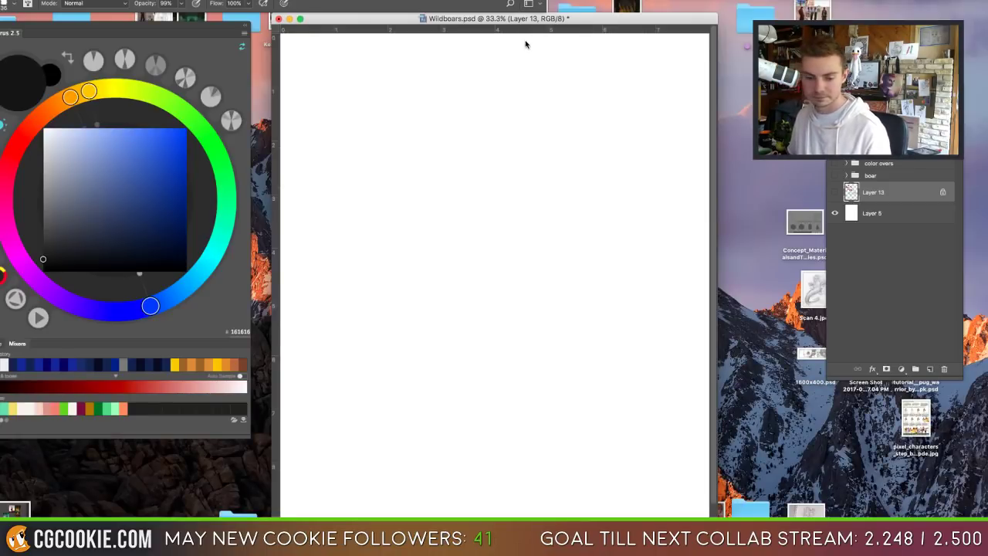
{"action": "key", "text": "ctrl+Tab"}
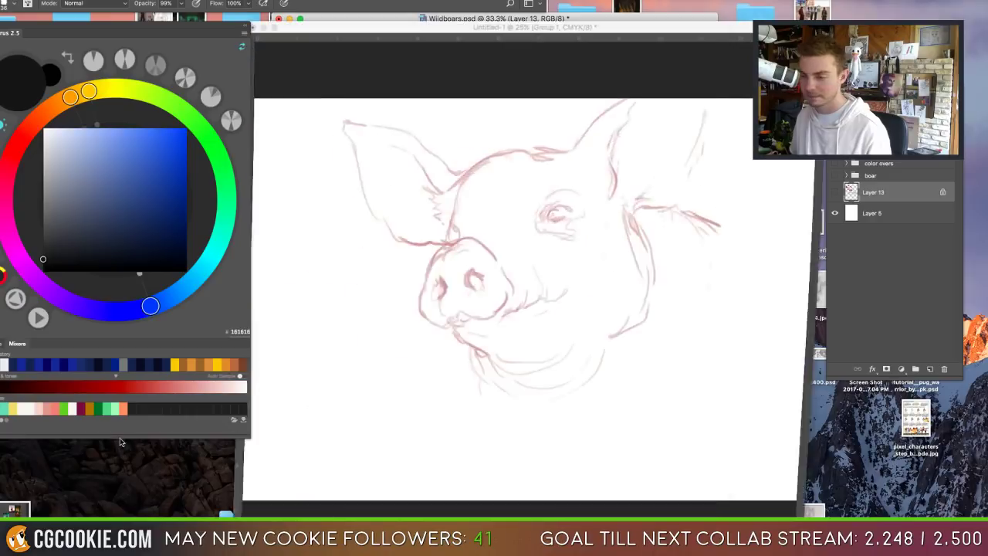
{"action": "key", "text": "ctrl+Tab"}
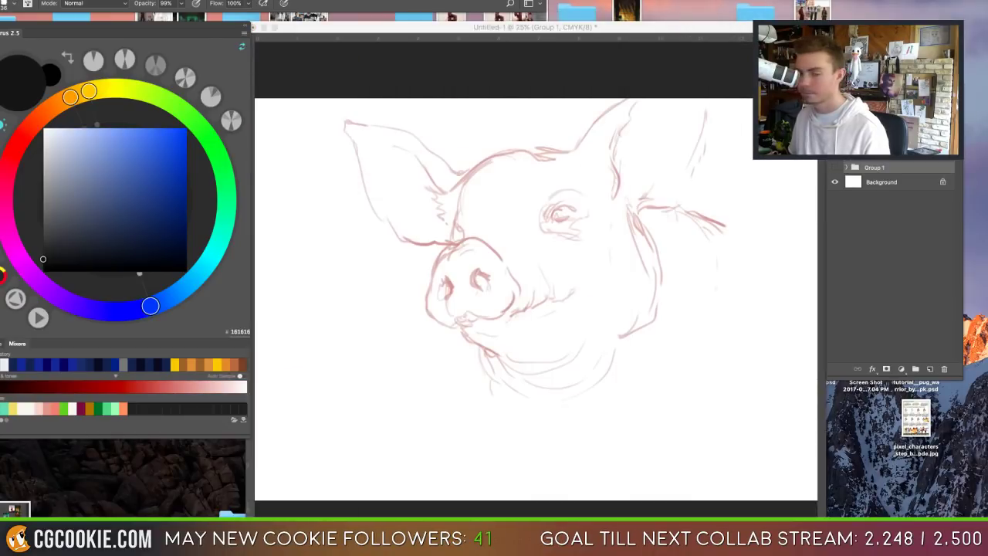
{"action": "key", "text": "ctrl+Tab"}
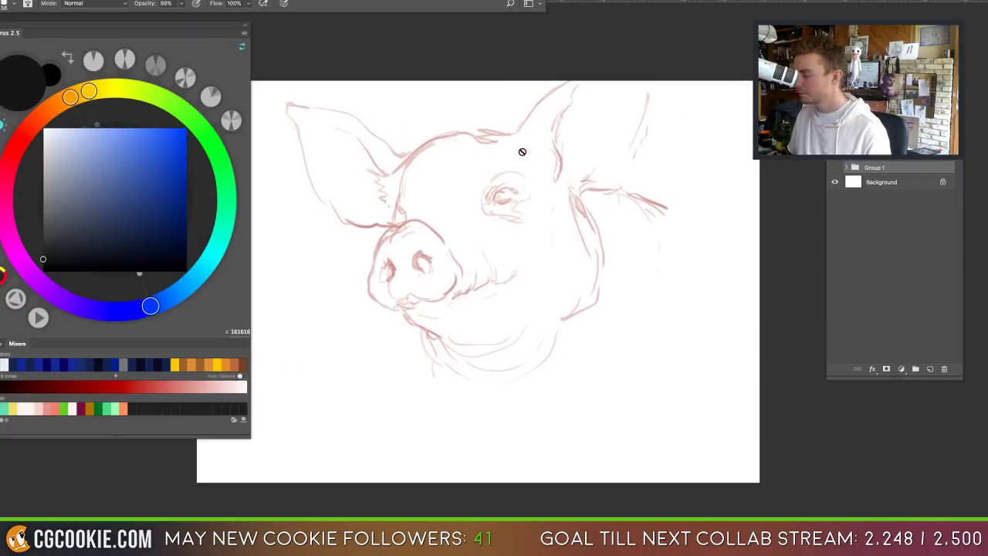
{"action": "left_click_drag", "start_coordinate": [548, 189], "coordinate": [556, 189]}
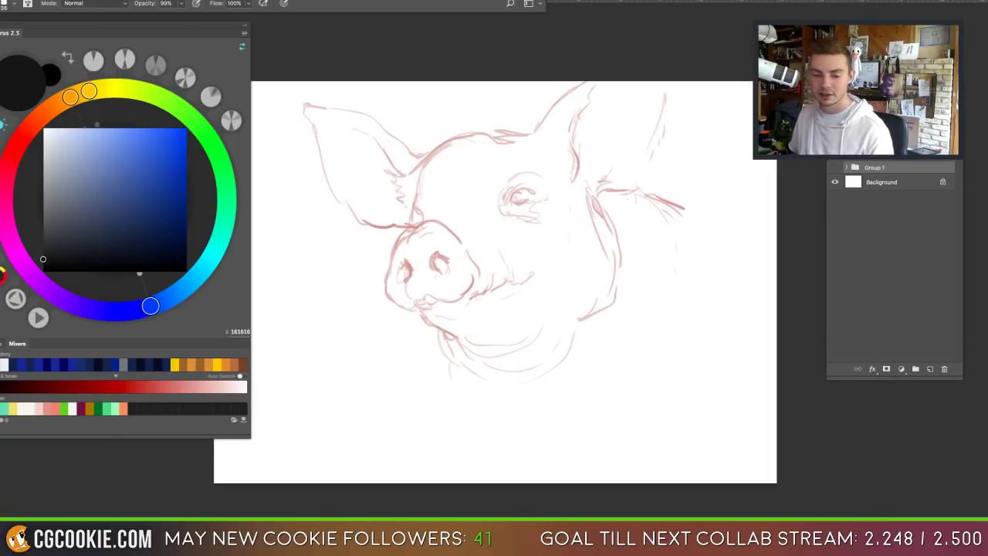
Step: Move the Brush panel clear of the color wheel and set the painting color to light tan D3AE85
{"action": "key", "text": "Tab"}
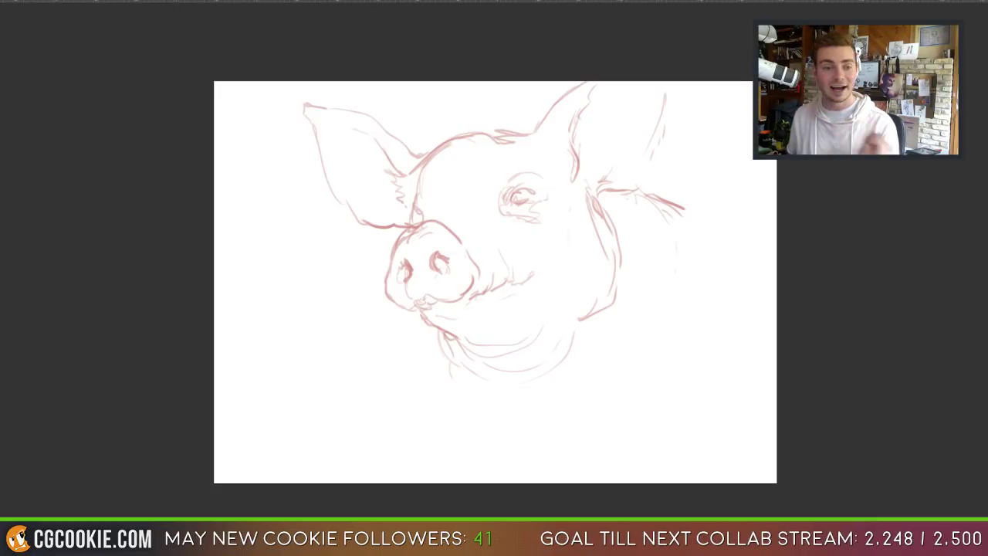
{"action": "key", "text": "Tab"}
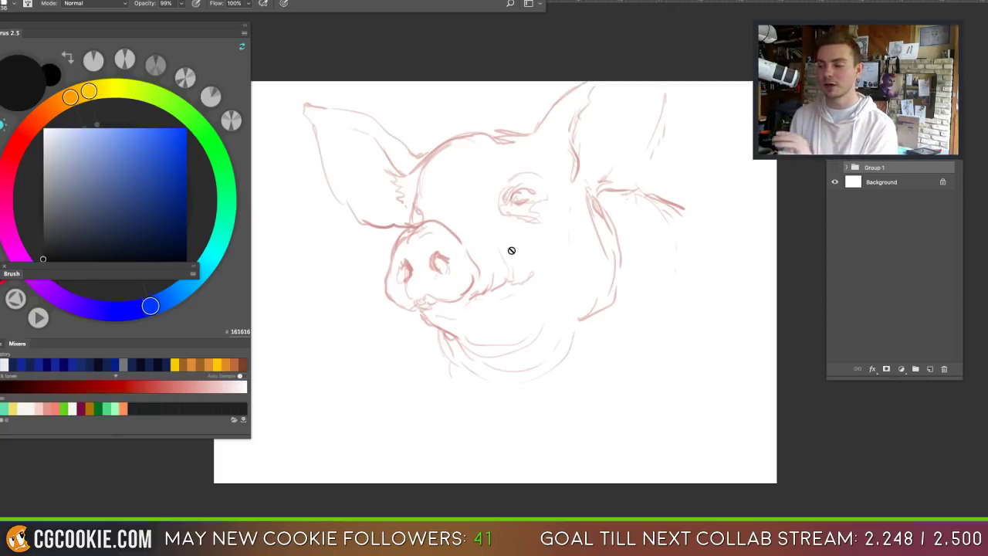
{"action": "left_click_drag", "start_coordinate": [116, 269], "coordinate": [123, 465]}
{"action": "left_click", "coordinate": [100, 178]}
{"action": "left_click_drag", "start_coordinate": [69, 96], "coordinate": [57, 97]}
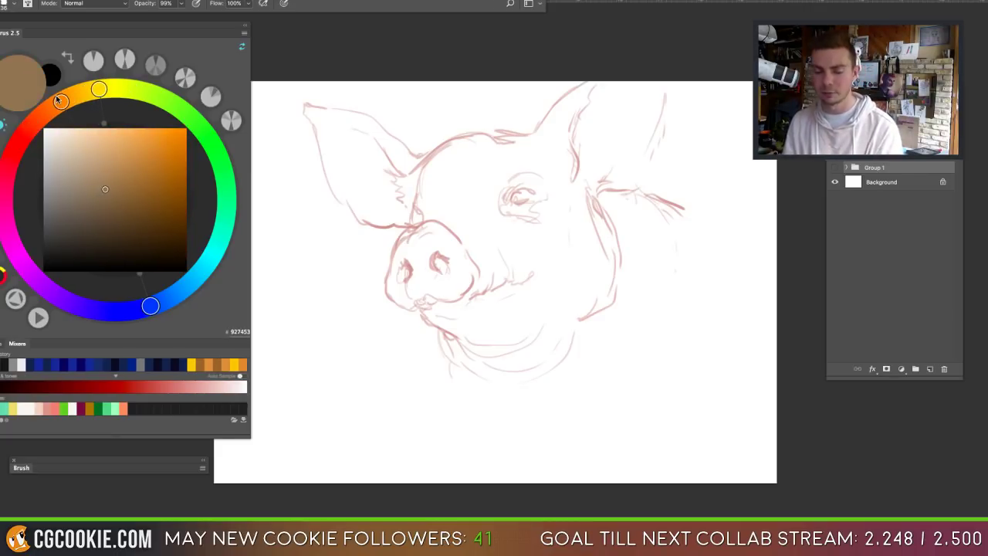
{"action": "left_click", "coordinate": [95, 152]}
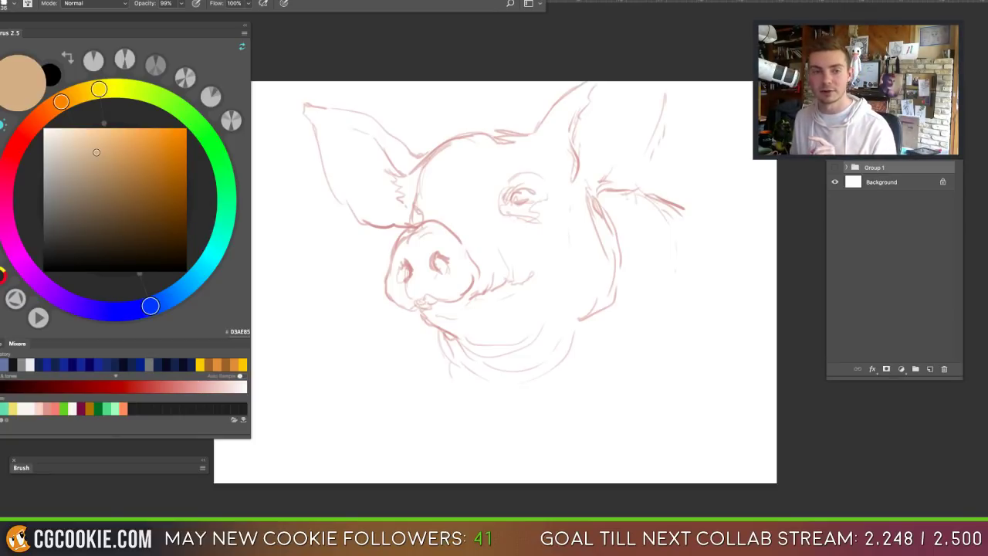
Step: Add a new empty layer above Group 1 in the pig document and enlarge the brush
{"action": "key", "text": "Tab"}
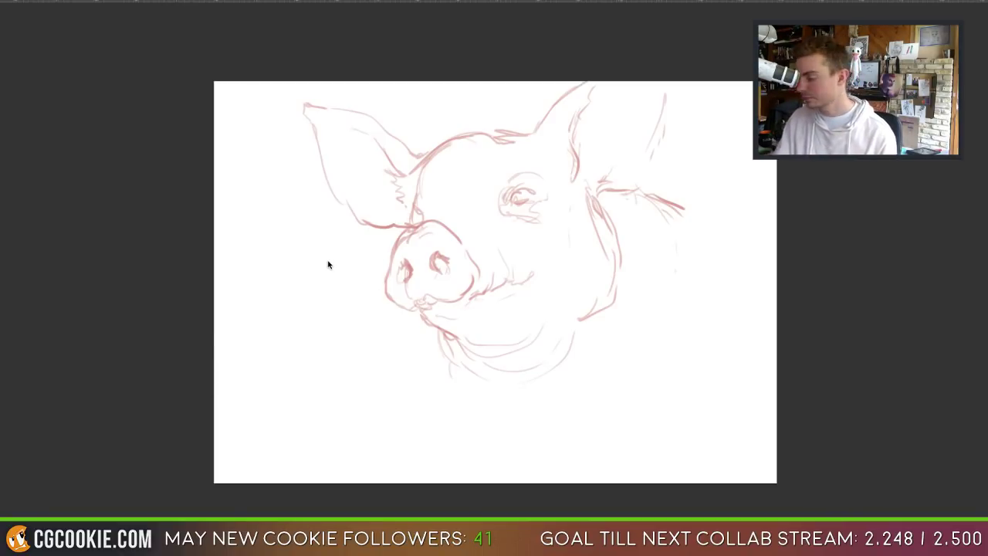
{"action": "key", "text": "Tab"}
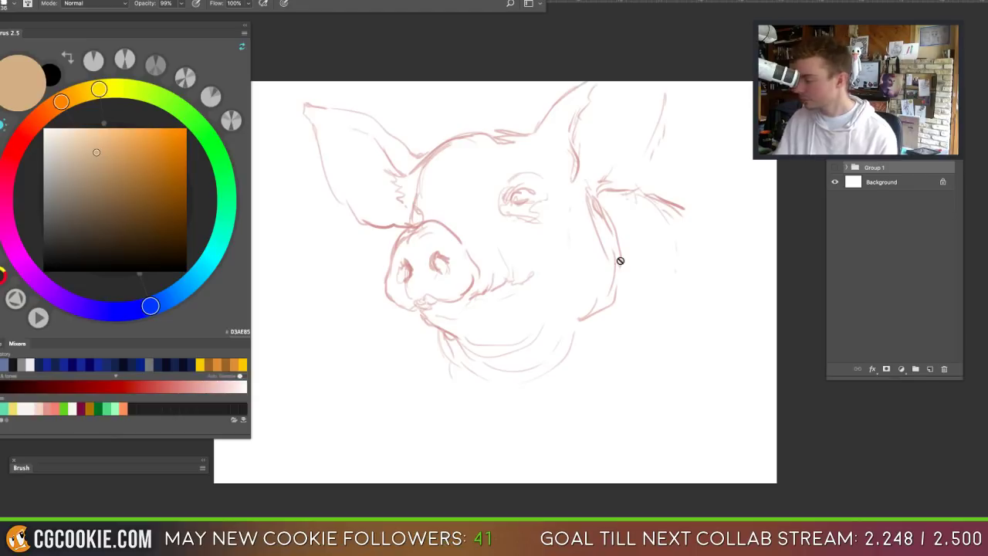
{"action": "left_click", "coordinate": [930, 370]}
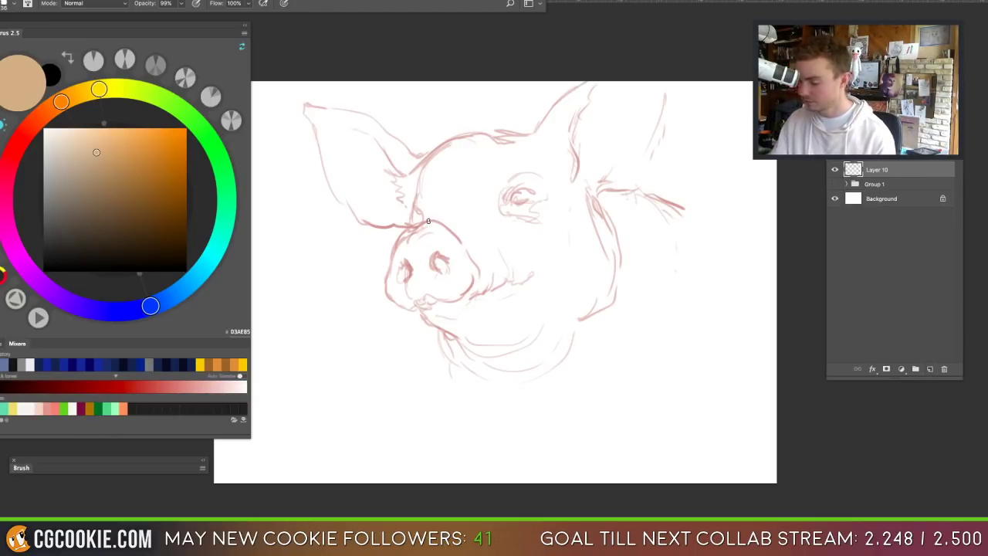
{"action": "left_click_drag", "start_coordinate": [437, 220], "coordinate": [457, 217]}
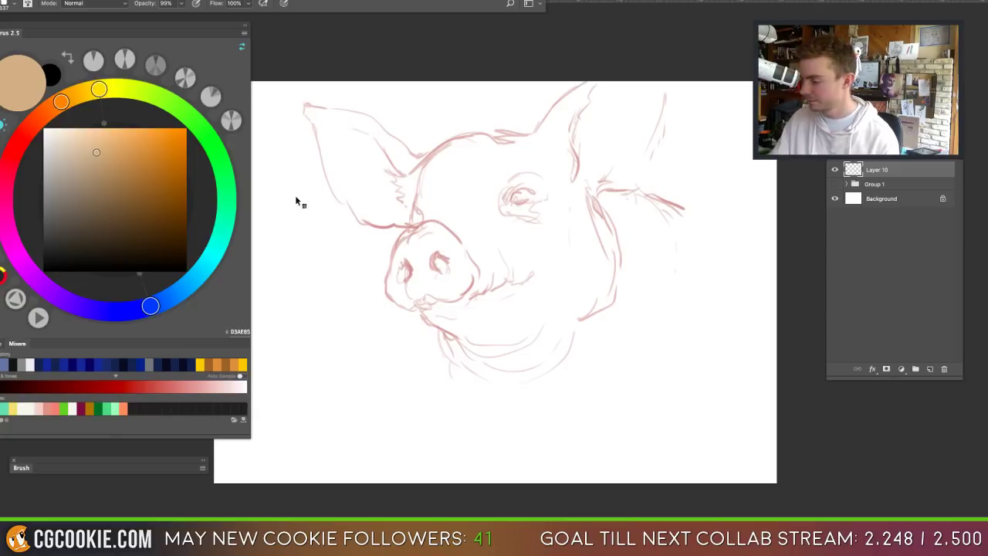
Step: Block in the pig's head, ears and neck with translucent light tan strokes using the 337 px textured brush
{"action": "right_click", "coordinate": [337, 235]}
{"action": "left_click", "coordinate": [319, 240]}
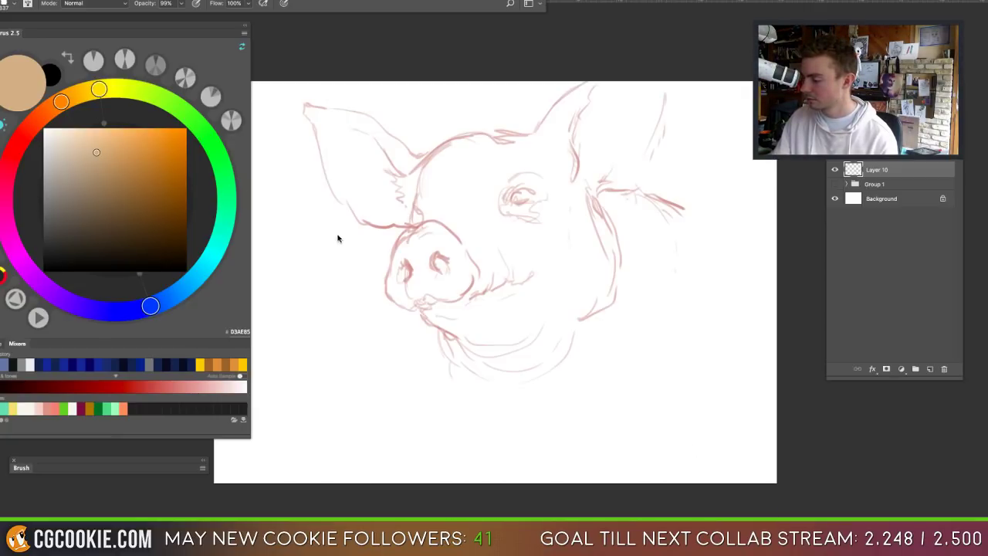
{"action": "right_click", "coordinate": [337, 239]}
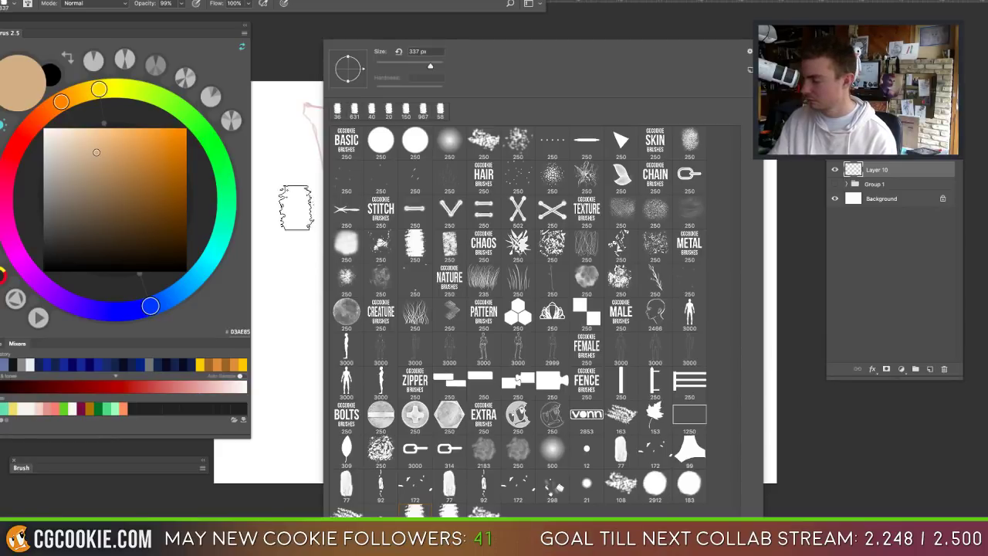
{"action": "left_click", "coordinate": [292, 202]}
{"action": "mouse_move", "coordinate": [429, 198]}
{"action": "left_mouse_down"}
{"action": "mouse_move", "coordinate": [462, 162]}
{"action": "mouse_move", "coordinate": [454, 166]}
{"action": "mouse_move", "coordinate": [486, 165]}
{"action": "mouse_move", "coordinate": [457, 241]}
{"action": "mouse_move", "coordinate": [422, 267]}
{"action": "mouse_move", "coordinate": [416, 257]}
{"action": "mouse_move", "coordinate": [408, 287]}
{"action": "mouse_move", "coordinate": [470, 288]}
{"action": "mouse_move", "coordinate": [458, 318]}
{"action": "mouse_move", "coordinate": [481, 373]}
{"action": "mouse_move", "coordinate": [577, 338]}
{"action": "mouse_move", "coordinate": [596, 300]}
{"action": "mouse_move", "coordinate": [570, 228]}
{"action": "mouse_move", "coordinate": [490, 272]}
{"action": "mouse_move", "coordinate": [478, 247]}
{"action": "mouse_move", "coordinate": [542, 172]}
{"action": "mouse_move", "coordinate": [487, 164]}
{"action": "mouse_move", "coordinate": [633, 100]}
{"action": "mouse_move", "coordinate": [575, 187]}
{"action": "mouse_move", "coordinate": [548, 198]}
{"action": "mouse_move", "coordinate": [640, 225]}
{"action": "mouse_move", "coordinate": [590, 273]}
{"action": "mouse_move", "coordinate": [454, 208]}
{"action": "mouse_move", "coordinate": [348, 136]}
{"action": "mouse_move", "coordinate": [316, 129]}
{"action": "mouse_move", "coordinate": [367, 149]}
{"action": "mouse_move", "coordinate": [349, 165]}
{"action": "mouse_move", "coordinate": [363, 175]}
{"action": "mouse_move", "coordinate": [428, 205]}
{"action": "mouse_move", "coordinate": [381, 160]}
{"action": "mouse_move", "coordinate": [429, 195]}
{"action": "mouse_move", "coordinate": [390, 167]}
{"action": "mouse_move", "coordinate": [403, 184]}
{"action": "mouse_move", "coordinate": [443, 200]}
{"action": "left_mouse_up"}
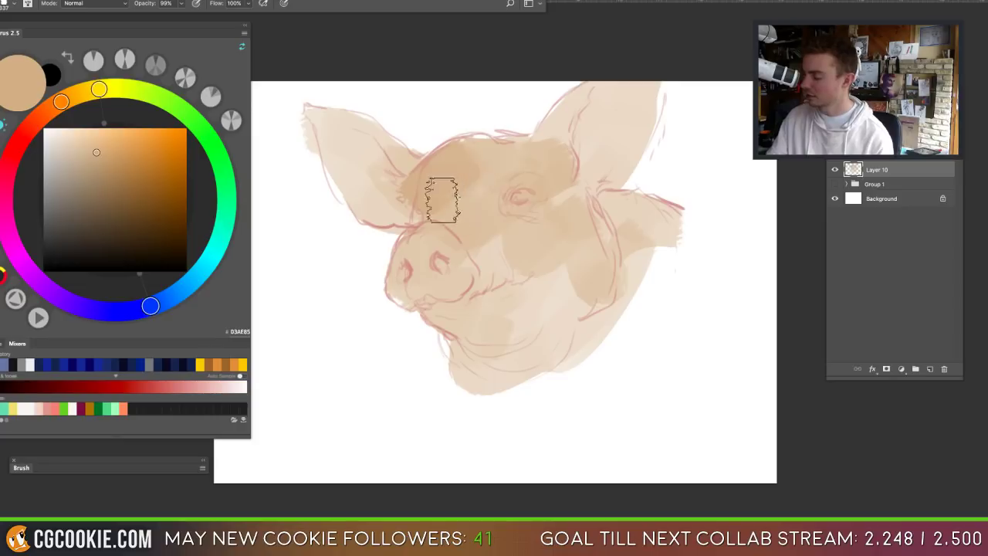
Step: Sample the forehead tan and, with a 145 px brush, deepen the ear edges and the cheek behind the snout
{"action": "left_click", "coordinate": [502, 160], "text": "alt"}
{"action": "left_click", "coordinate": [428, 178], "text": "alt"}
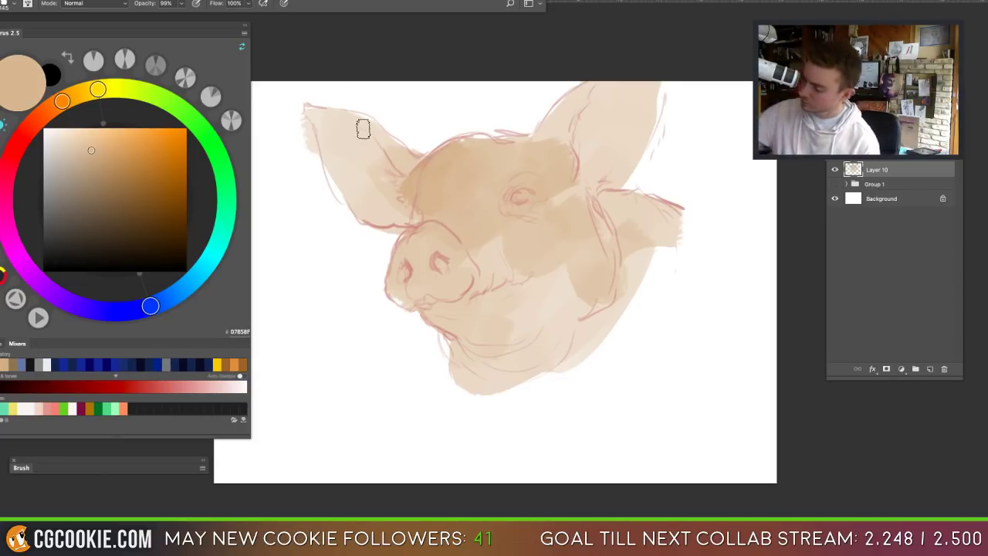
{"action": "mouse_move", "coordinate": [371, 133]}
{"action": "left_mouse_down"}
{"action": "mouse_move", "coordinate": [412, 178]}
{"action": "mouse_move", "coordinate": [404, 158]}
{"action": "mouse_move", "coordinate": [429, 173]}
{"action": "mouse_move", "coordinate": [420, 197]}
{"action": "mouse_move", "coordinate": [434, 228]}
{"action": "mouse_move", "coordinate": [459, 155]}
{"action": "mouse_move", "coordinate": [515, 160]}
{"action": "mouse_move", "coordinate": [593, 87]}
{"action": "left_mouse_up"}
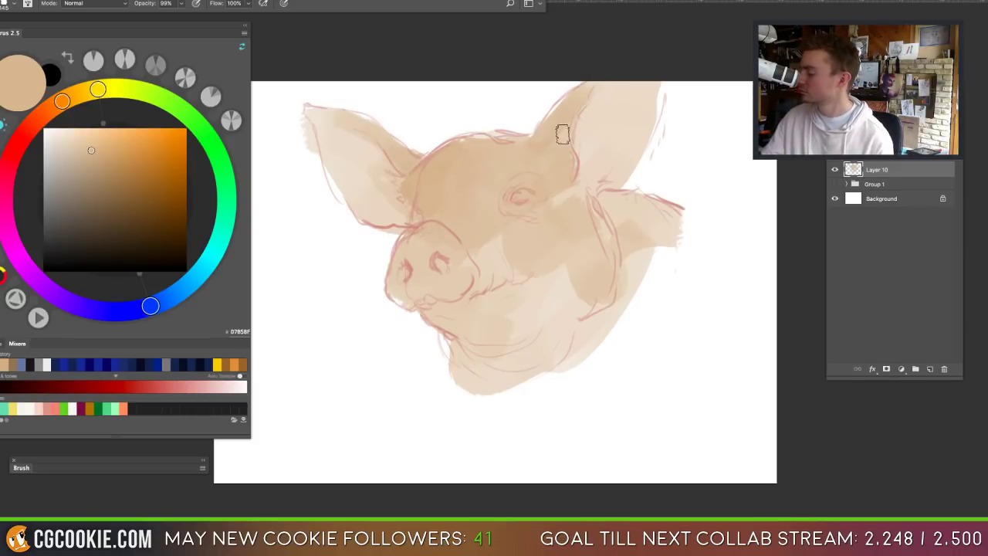
{"action": "left_click_drag", "start_coordinate": [501, 233], "coordinate": [486, 272]}
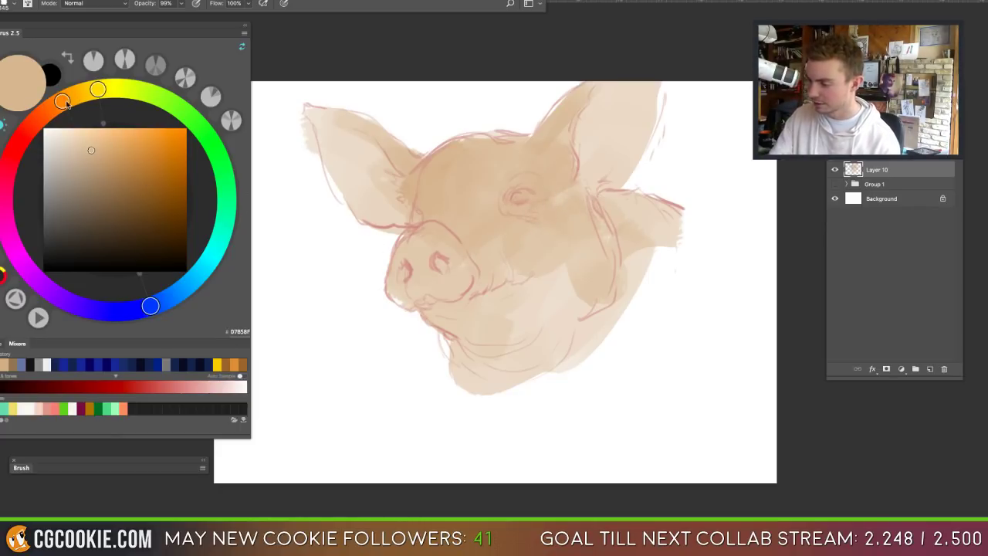
Step: Set the painting color to pink FF9E96 and tint the snout and the insides of both ears
{"action": "left_click_drag", "start_coordinate": [57, 109], "coordinate": [43, 114]}
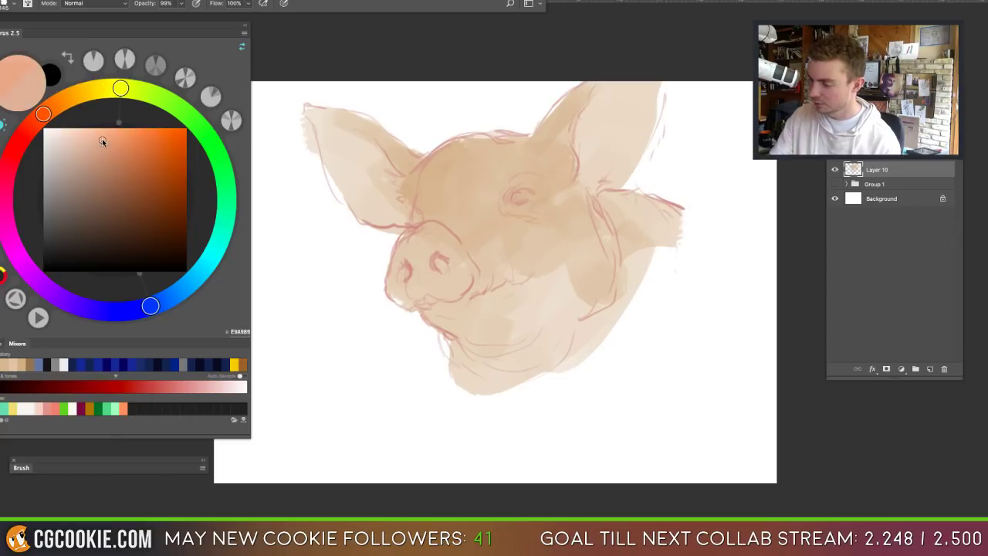
{"action": "left_click_drag", "start_coordinate": [102, 138], "coordinate": [105, 136]}
{"action": "left_click_drag", "start_coordinate": [43, 114], "coordinate": [23, 136]}
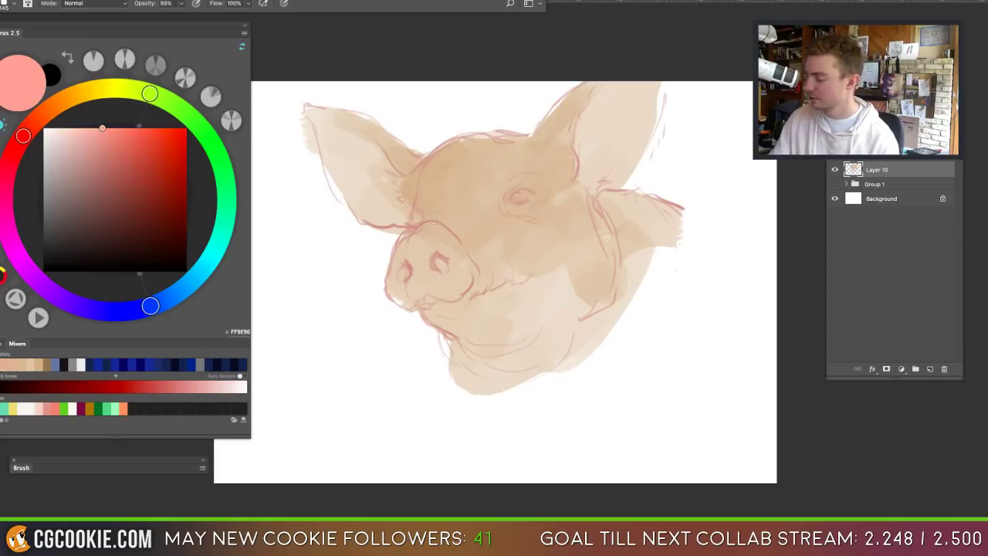
{"action": "mouse_move", "coordinate": [430, 246]}
{"action": "left_mouse_down"}
{"action": "mouse_move", "coordinate": [435, 257]}
{"action": "mouse_move", "coordinate": [419, 254]}
{"action": "mouse_move", "coordinate": [457, 290]}
{"action": "mouse_move", "coordinate": [468, 249]}
{"action": "mouse_move", "coordinate": [453, 254]}
{"action": "left_mouse_up"}
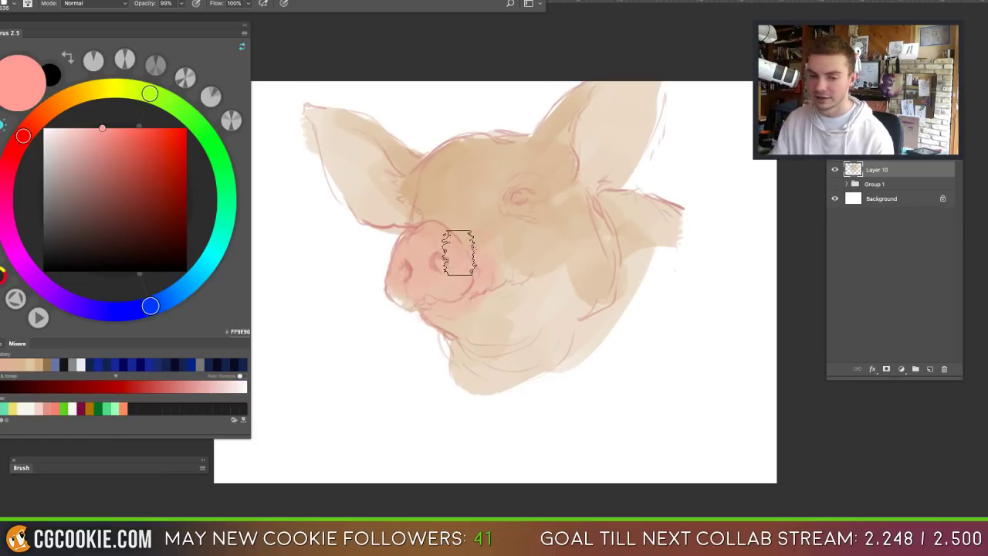
{"action": "mouse_move", "coordinate": [595, 132]}
{"action": "left_mouse_down"}
{"action": "mouse_move", "coordinate": [622, 91]}
{"action": "mouse_move", "coordinate": [609, 169]}
{"action": "mouse_move", "coordinate": [580, 177]}
{"action": "left_mouse_up"}
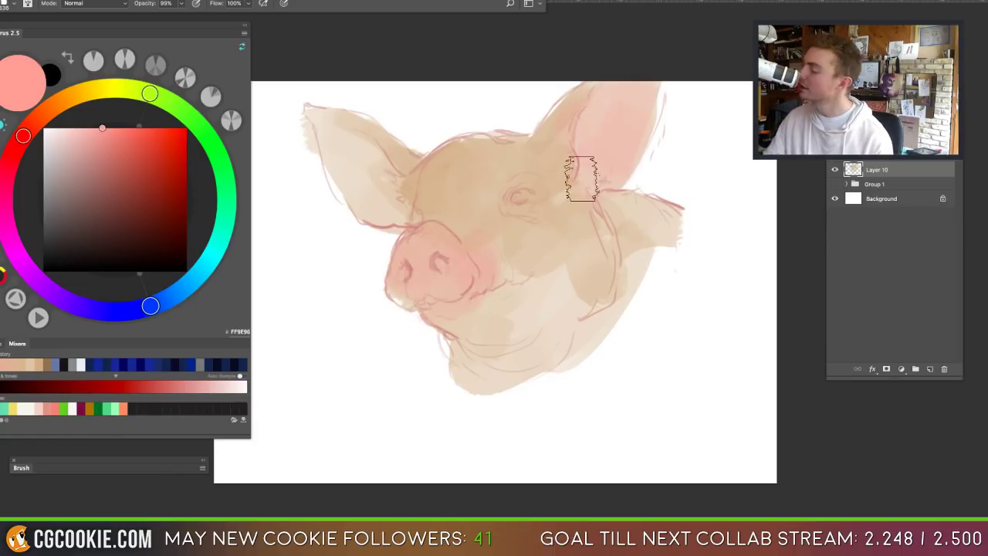
{"action": "mouse_move", "coordinate": [389, 165]}
{"action": "left_mouse_down"}
{"action": "mouse_move", "coordinate": [335, 121]}
{"action": "mouse_move", "coordinate": [363, 193]}
{"action": "left_mouse_up"}
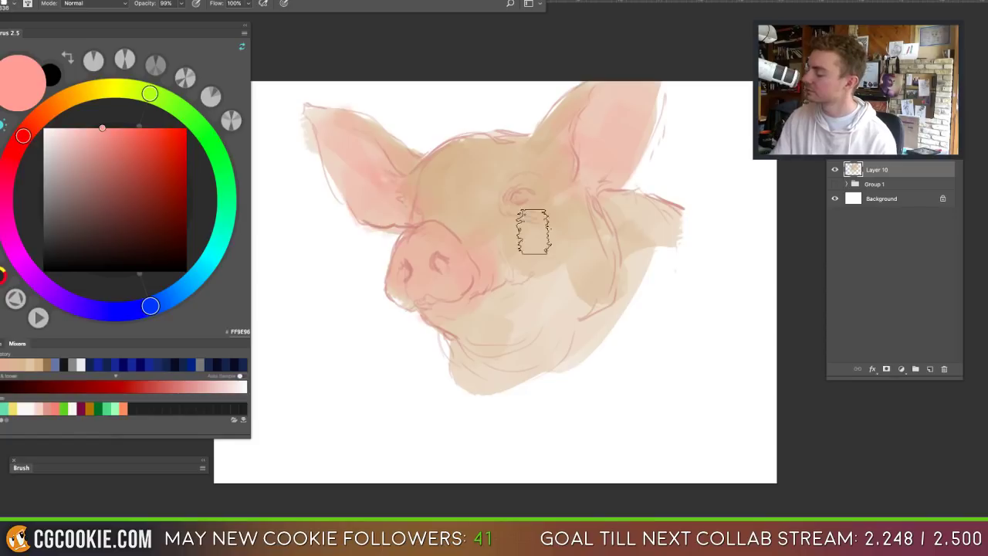
Step: Blend the tan and pink patches across the snout, face and neck with the Mixer Brush, softening the neck's lower edge
{"action": "key", "text": "shift+b"}
{"action": "mouse_move", "coordinate": [519, 270]}
{"action": "left_mouse_down"}
{"action": "mouse_move", "coordinate": [520, 280]}
{"action": "mouse_move", "coordinate": [503, 258]}
{"action": "mouse_move", "coordinate": [453, 283]}
{"action": "mouse_move", "coordinate": [441, 269]}
{"action": "left_mouse_up"}
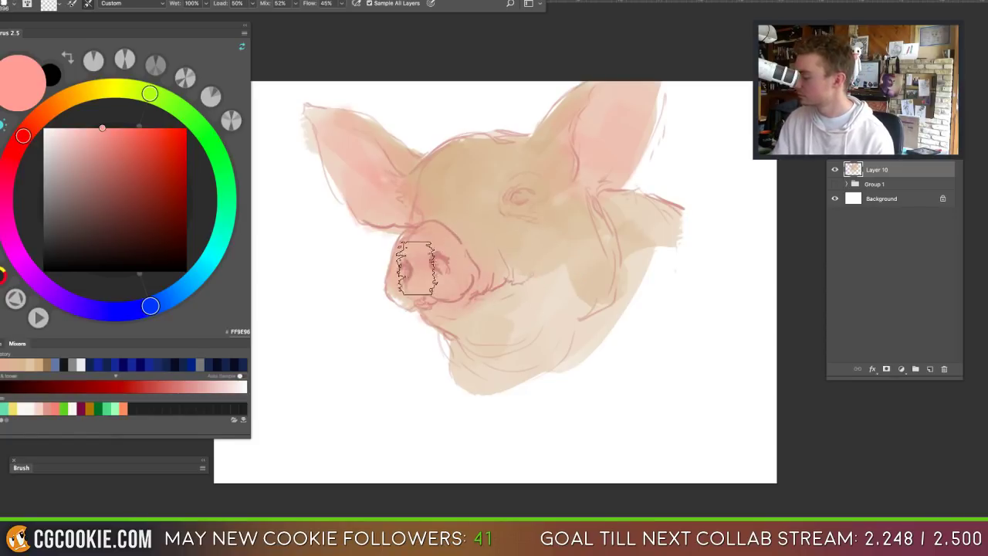
{"action": "mouse_move", "coordinate": [546, 284]}
{"action": "left_mouse_down"}
{"action": "mouse_move", "coordinate": [586, 279]}
{"action": "mouse_move", "coordinate": [493, 355]}
{"action": "mouse_move", "coordinate": [636, 230]}
{"action": "mouse_move", "coordinate": [631, 301]}
{"action": "mouse_move", "coordinate": [666, 232]}
{"action": "left_mouse_up"}
{"action": "mouse_move", "coordinate": [520, 386]}
{"action": "left_mouse_down"}
{"action": "mouse_move", "coordinate": [502, 402]}
{"action": "mouse_move", "coordinate": [489, 388]}
{"action": "mouse_move", "coordinate": [561, 386]}
{"action": "left_mouse_up"}
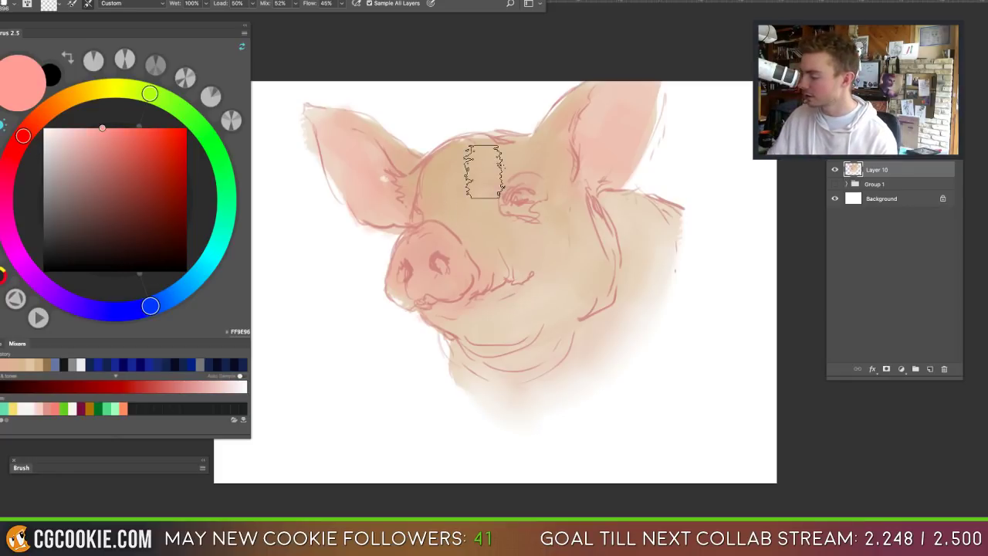
Step: Lighten a sampled face tan to EAD7C3 with the regular Brush and paint it over the forehead, lower neck and shoulder
{"action": "key", "text": "shift+b"}
{"action": "left_click", "coordinate": [484, 169], "text": "alt"}
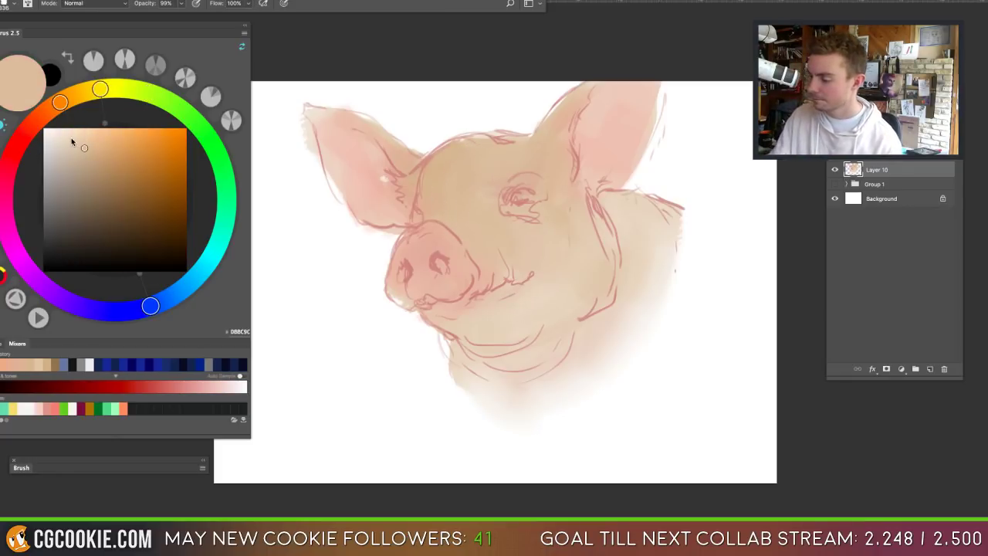
{"action": "left_click", "coordinate": [67, 139]}
{"action": "mouse_move", "coordinate": [511, 178]}
{"action": "left_mouse_down"}
{"action": "mouse_move", "coordinate": [496, 181]}
{"action": "mouse_move", "coordinate": [498, 154]}
{"action": "left_mouse_up"}
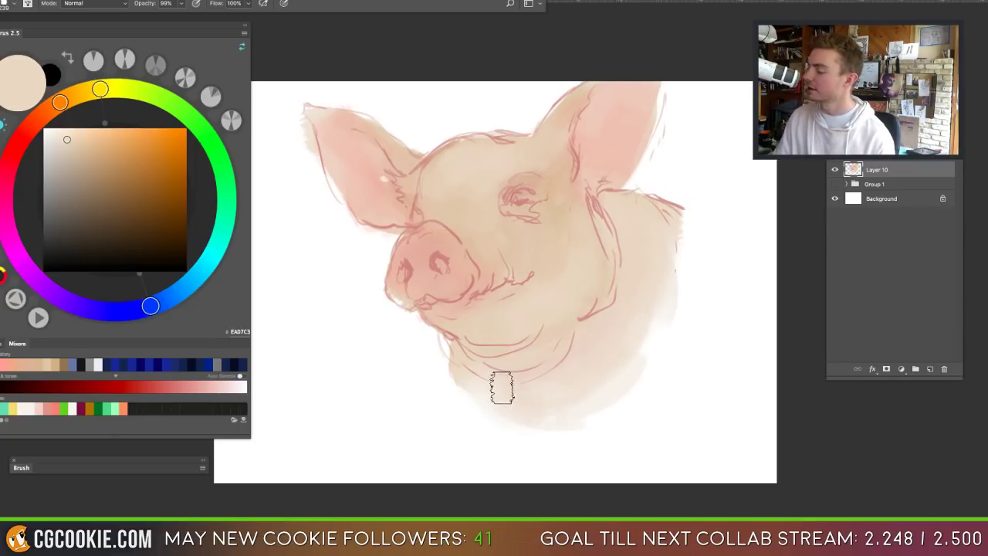
{"action": "mouse_move", "coordinate": [502, 388]}
{"action": "left_mouse_down"}
{"action": "mouse_move", "coordinate": [530, 435]}
{"action": "mouse_move", "coordinate": [564, 448]}
{"action": "left_mouse_up"}
{"action": "left_click_drag", "start_coordinate": [668, 218], "coordinate": [684, 332]}
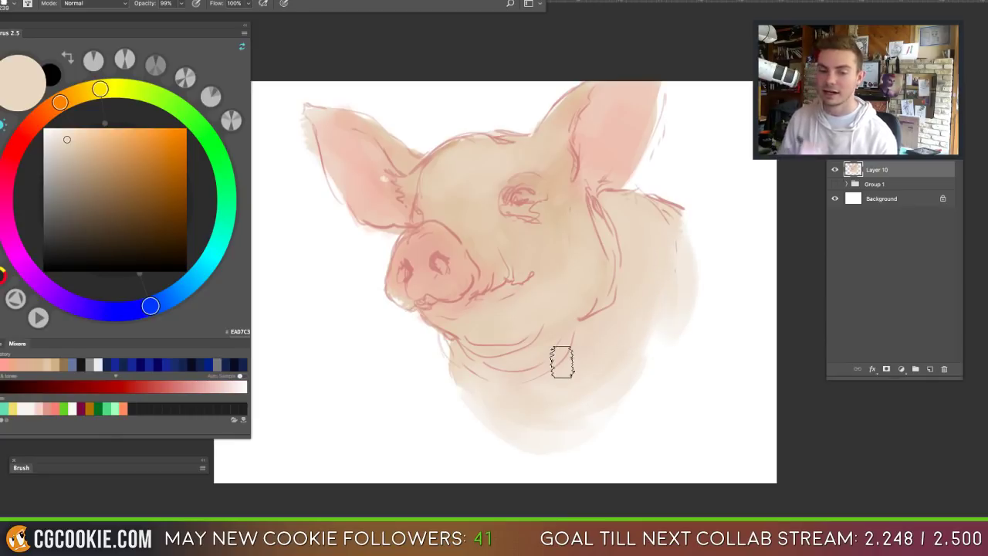
Step: Sample a muted salmon from the snout's edge and darken the nostrils, snout underside, eye and inner ears
{"action": "left_click", "coordinate": [386, 269], "text": "alt"}
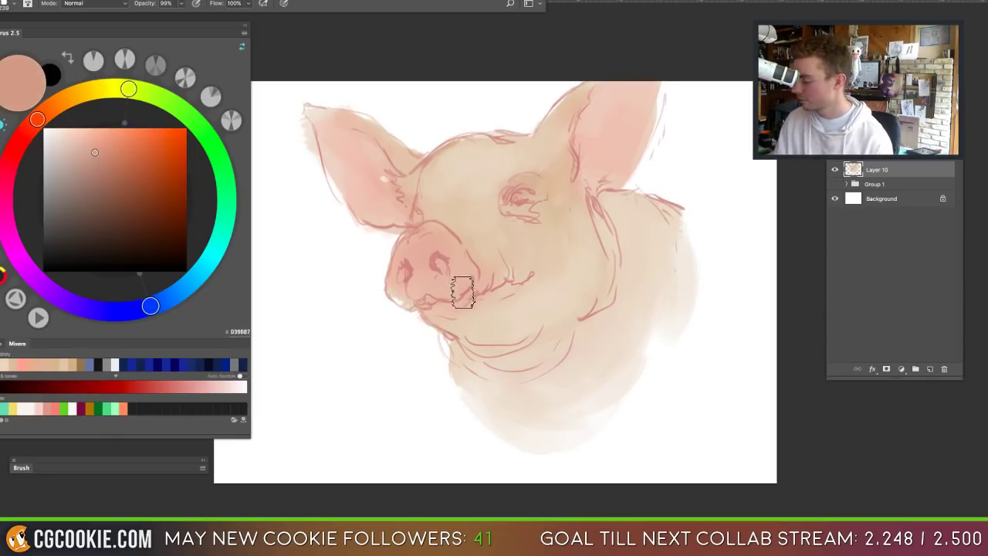
{"action": "mouse_move", "coordinate": [463, 286]}
{"action": "left_mouse_down"}
{"action": "mouse_move", "coordinate": [462, 295]}
{"action": "mouse_move", "coordinate": [392, 288]}
{"action": "left_mouse_up"}
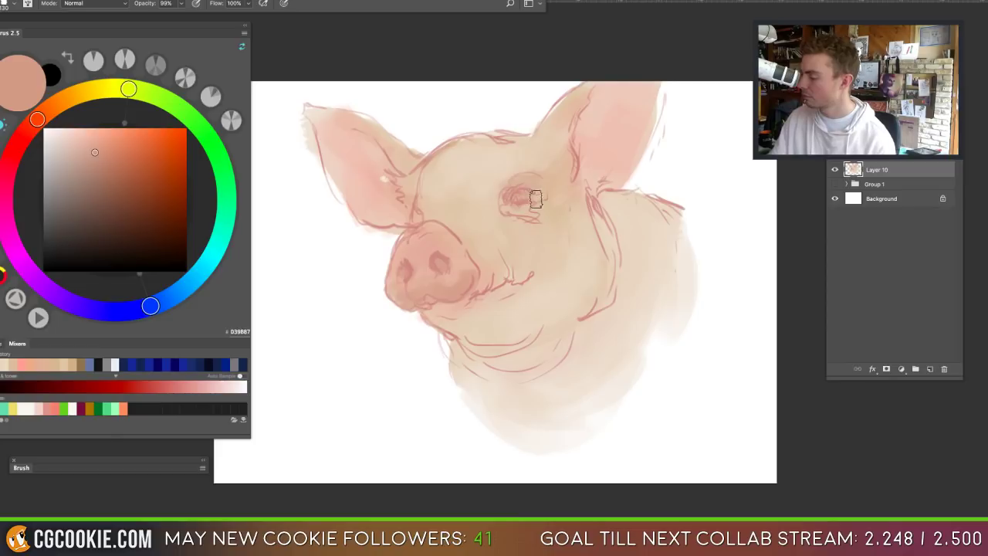
{"action": "mouse_move", "coordinate": [583, 143]}
{"action": "left_mouse_down"}
{"action": "mouse_move", "coordinate": [644, 96]}
{"action": "mouse_move", "coordinate": [607, 129]}
{"action": "mouse_move", "coordinate": [594, 159]}
{"action": "left_mouse_up"}
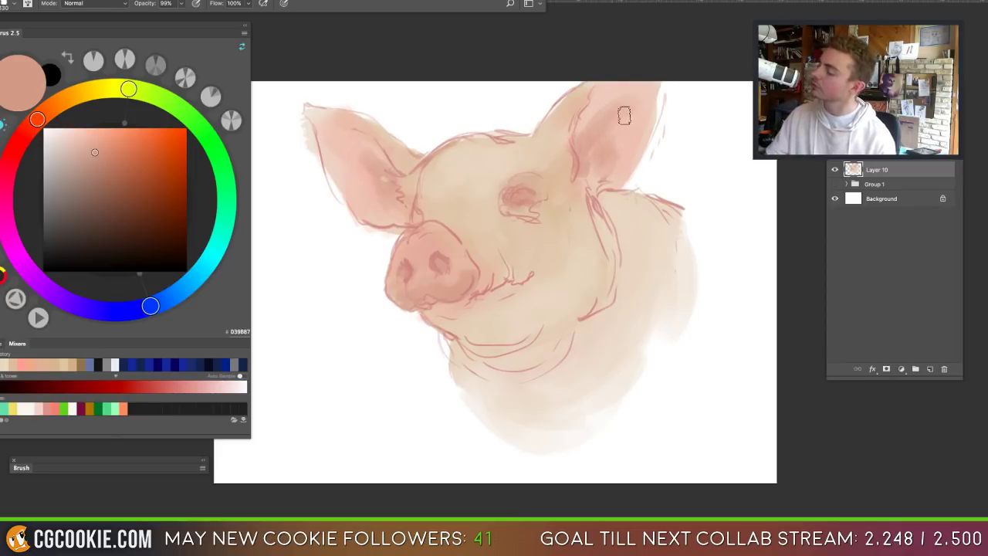
Step: Smooth the new shading in the ears and the shoulder area with the Mixer Brush at 334 px
{"action": "key", "text": "shift+b"}
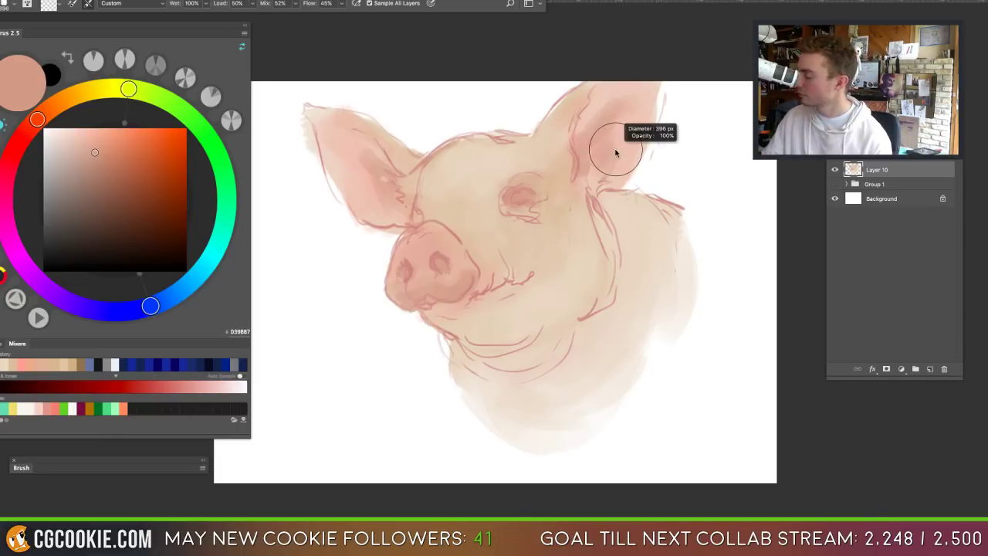
{"action": "right_click", "coordinate": [609, 112]}
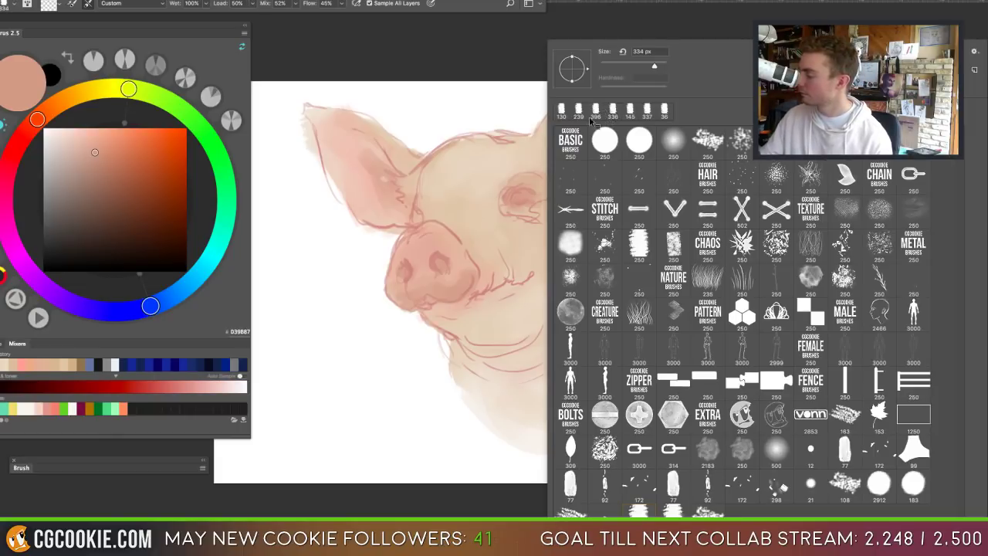
{"action": "key", "text": "Escape"}
{"action": "right_click", "coordinate": [569, 136]}
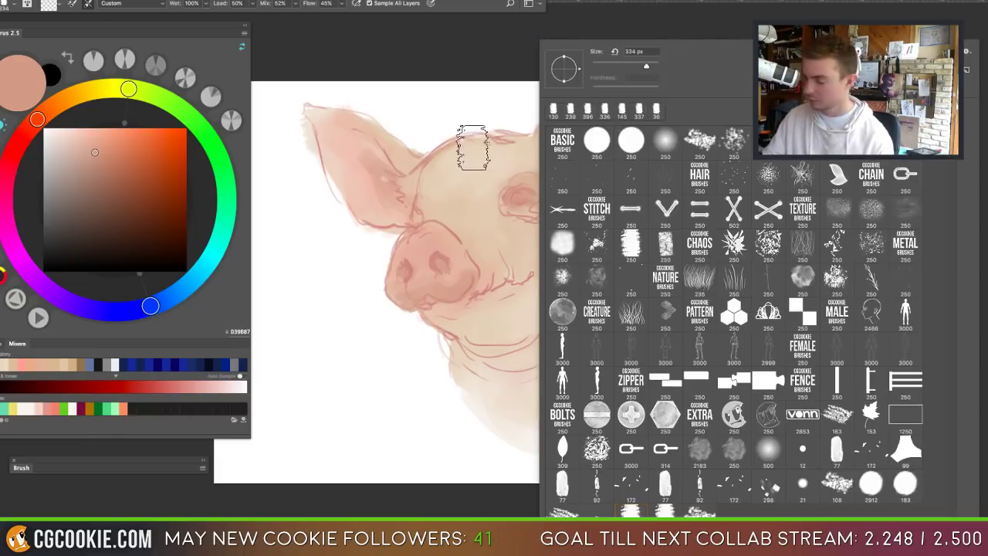
{"action": "key", "text": "Escape"}
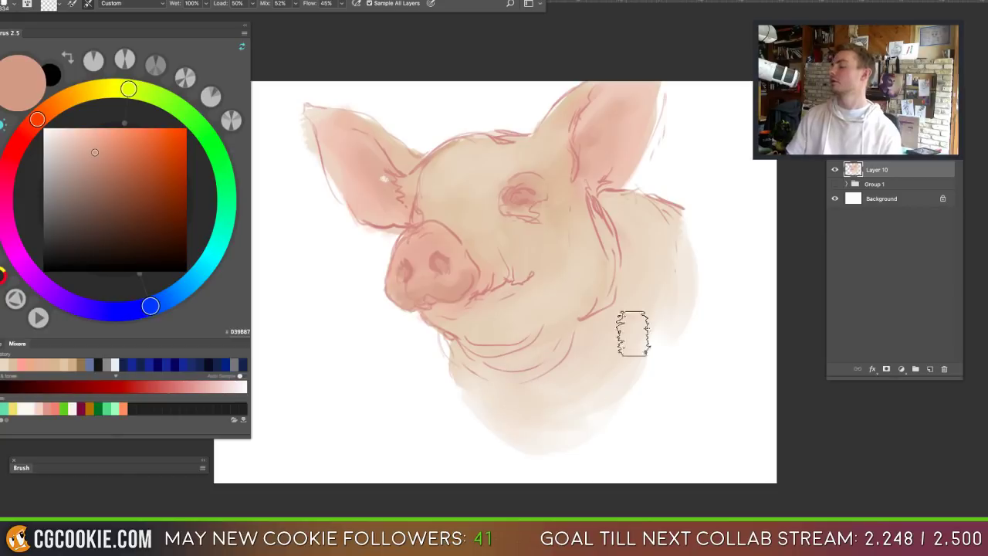
Step: Return to the regular Brush, sample the forehead and shift the color to a pale yellowish cream
{"action": "key", "text": "b"}
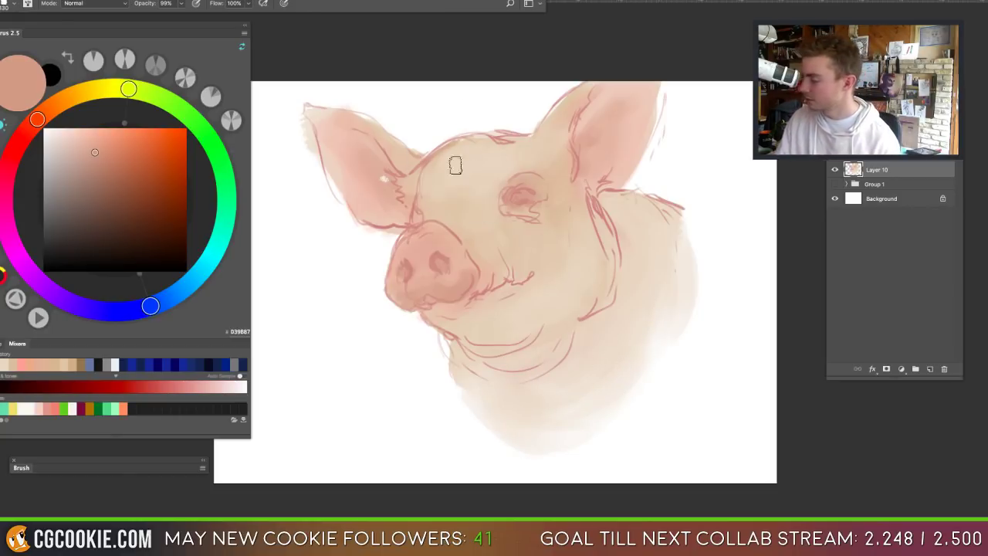
{"action": "left_click", "coordinate": [456, 165], "text": "alt"}
{"action": "left_click_drag", "start_coordinate": [69, 139], "coordinate": [70, 133]}
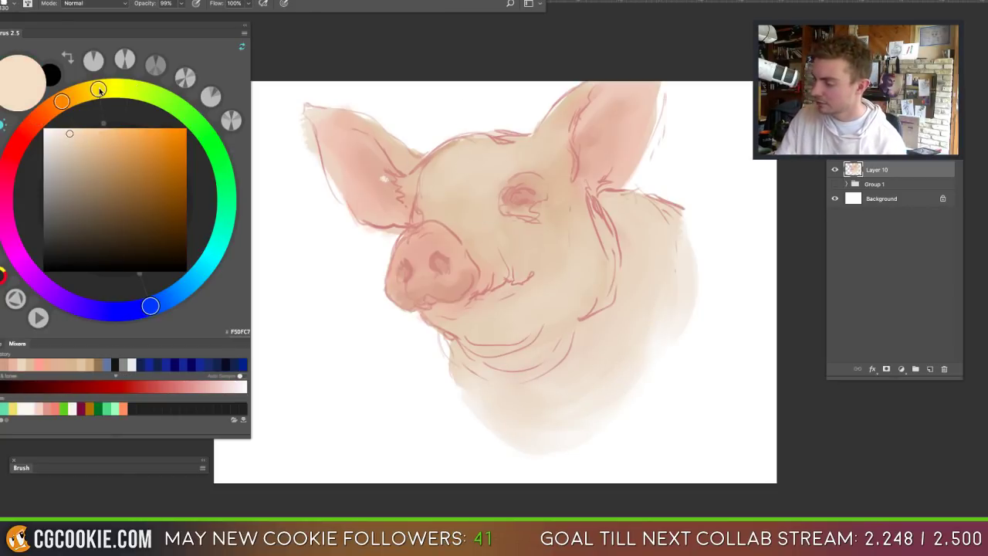
{"action": "left_click_drag", "start_coordinate": [99, 91], "coordinate": [95, 90]}
{"action": "left_click", "coordinate": [66, 133]}
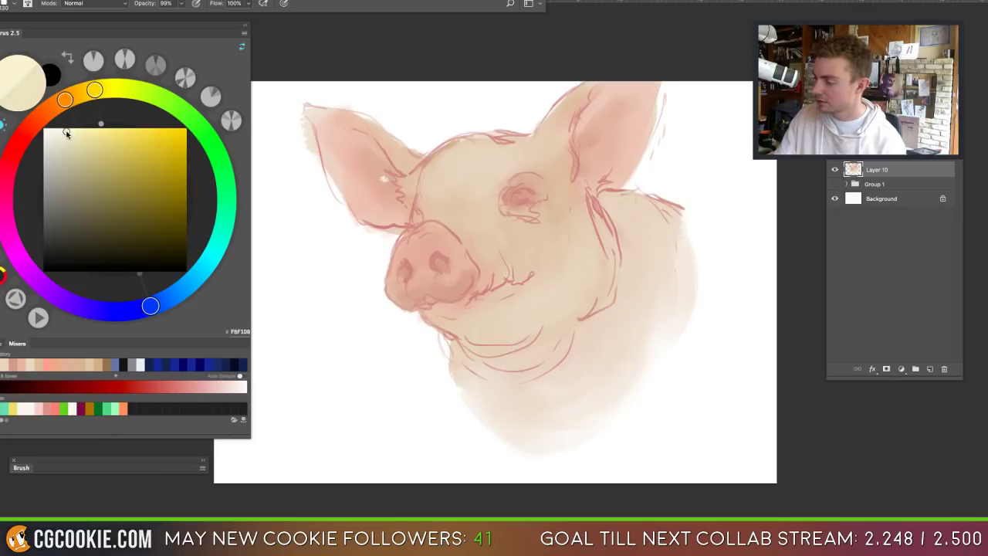
{"action": "left_click", "coordinate": [66, 135]}
Step: Paint cream highlights on the forehead, ear bases, muzzle and along the neck behind the jowl with a 67 px brush
{"action": "mouse_move", "coordinate": [453, 172]}
{"action": "left_mouse_down"}
{"action": "mouse_move", "coordinate": [430, 169]}
{"action": "mouse_move", "coordinate": [431, 191]}
{"action": "mouse_move", "coordinate": [490, 162]}
{"action": "mouse_move", "coordinate": [478, 193]}
{"action": "mouse_move", "coordinate": [491, 189]}
{"action": "mouse_move", "coordinate": [488, 170]}
{"action": "mouse_move", "coordinate": [456, 186]}
{"action": "mouse_move", "coordinate": [407, 161]}
{"action": "mouse_move", "coordinate": [430, 187]}
{"action": "left_mouse_up"}
{"action": "right_click", "coordinate": [403, 163]}
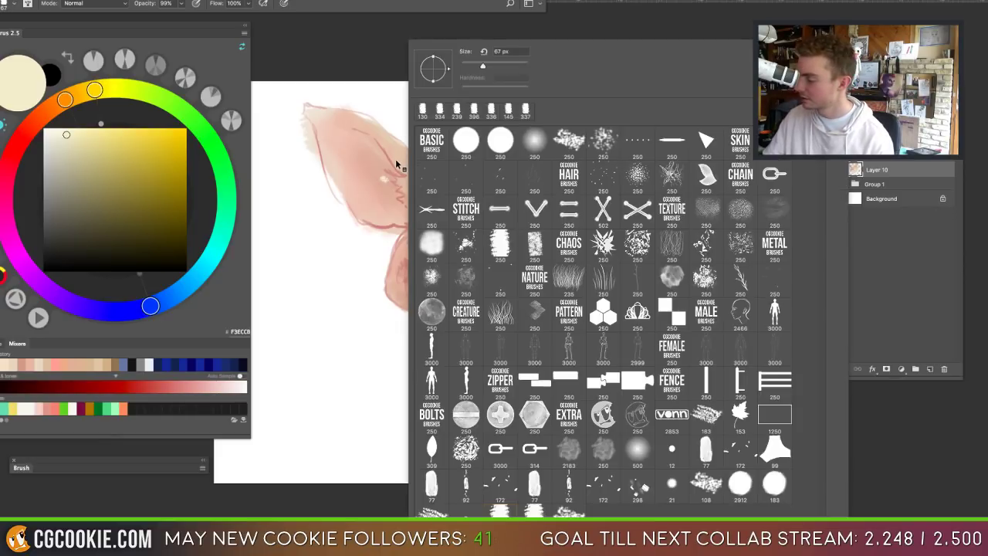
{"action": "right_click", "coordinate": [396, 158]}
{"action": "right_click", "coordinate": [399, 160]}
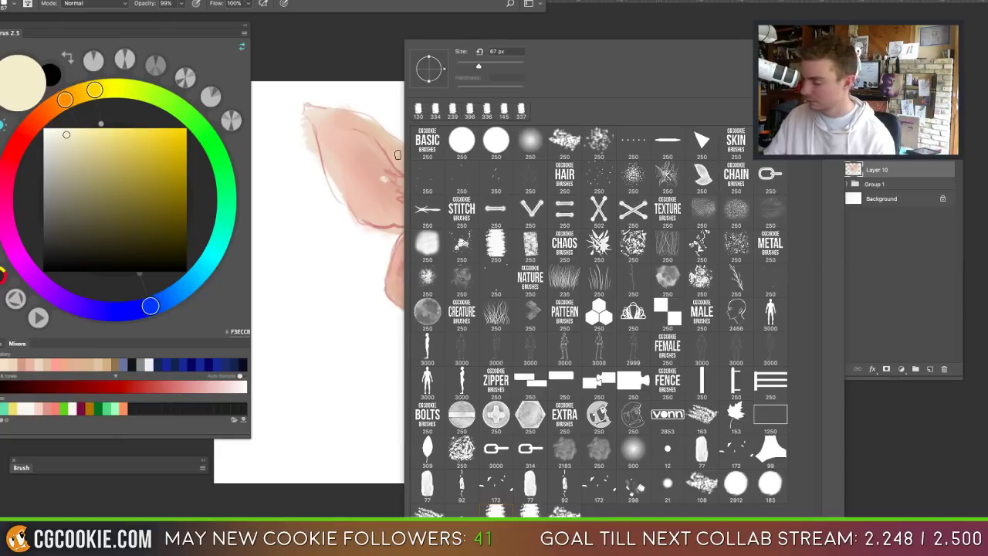
{"action": "right_click", "coordinate": [398, 157]}
{"action": "right_click", "coordinate": [397, 151]}
{"action": "right_click", "coordinate": [398, 157]}
{"action": "right_click", "coordinate": [392, 154]}
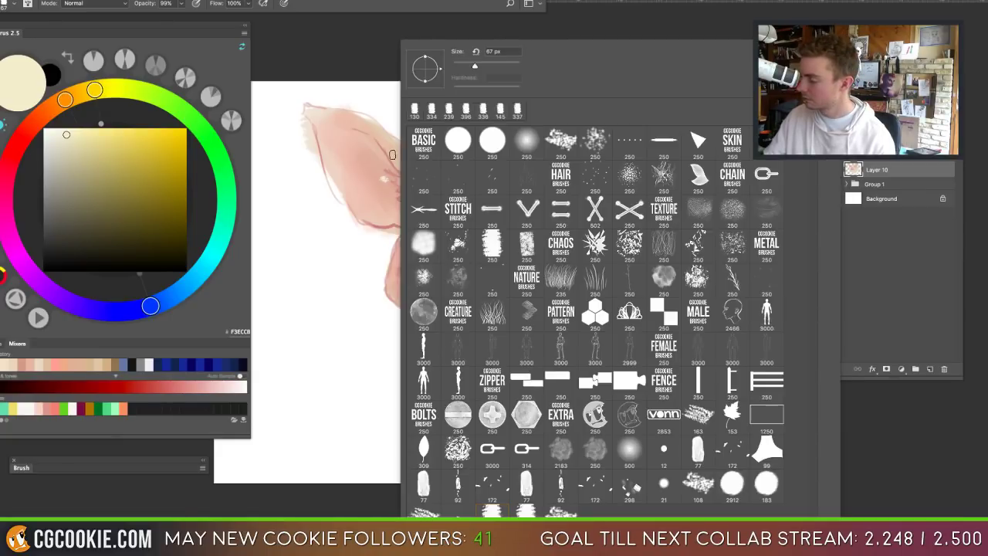
{"action": "right_click", "coordinate": [393, 155]}
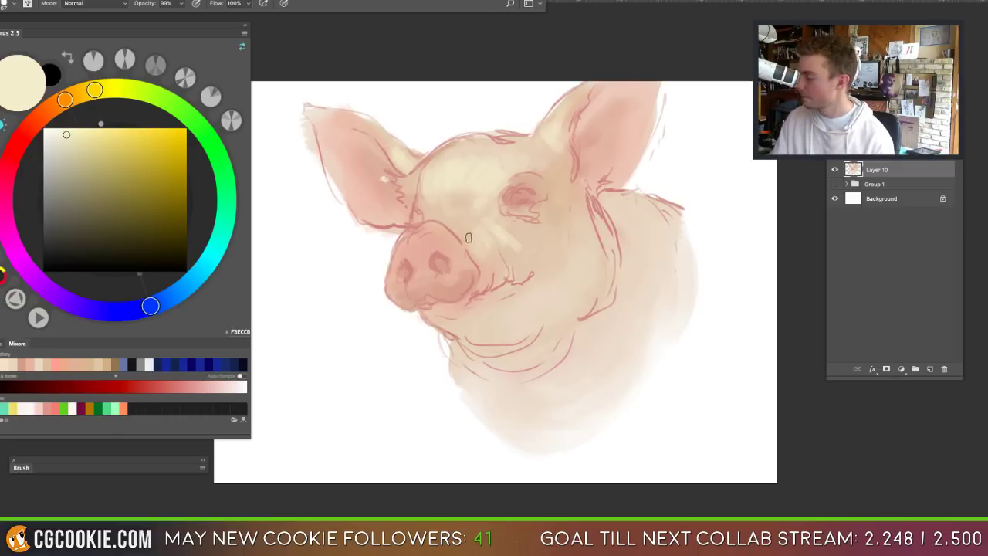
{"action": "left_click_drag", "start_coordinate": [623, 219], "coordinate": [621, 297]}
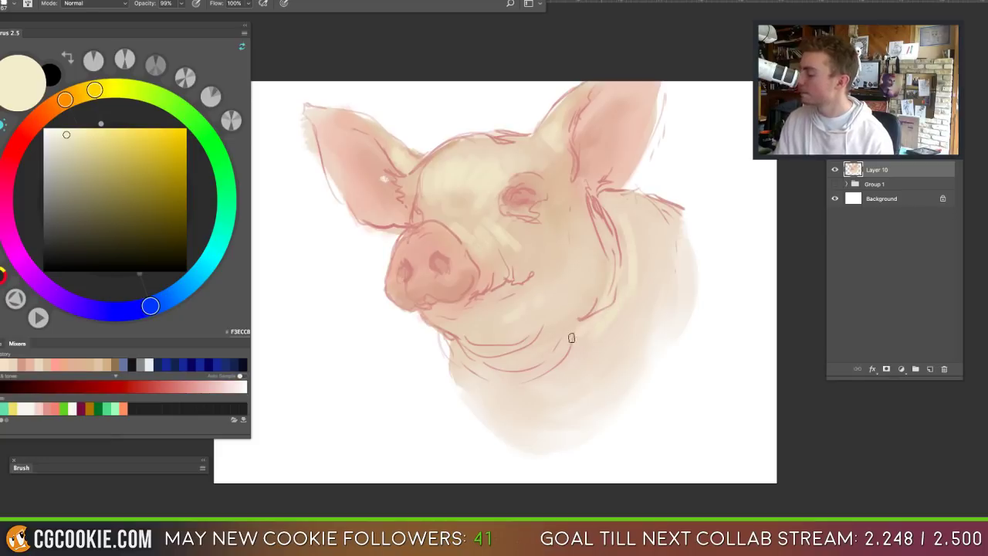
Step: Blend the cream highlights into the face and neck with the Mixer Brush, reducing its size for the smaller areas
{"action": "key", "text": "shift+b"}
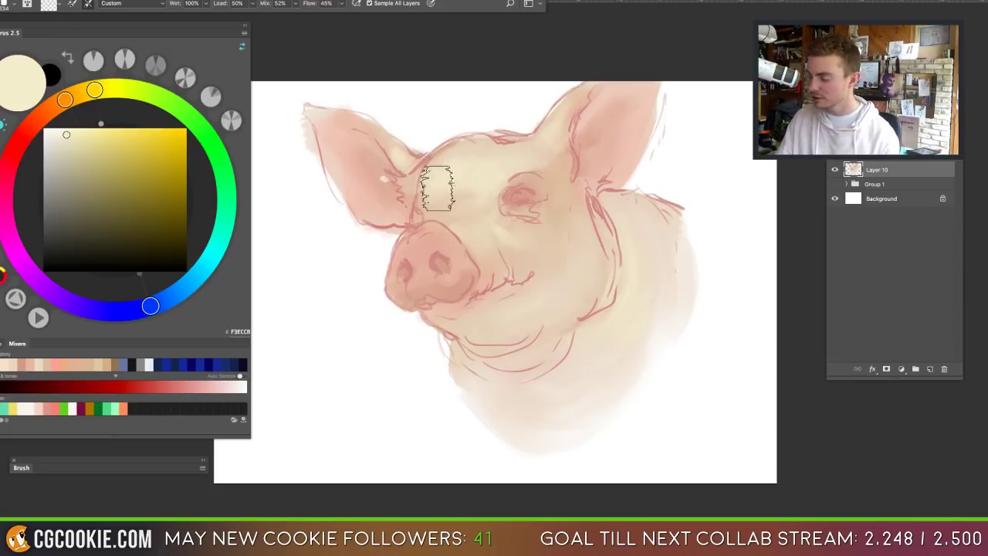
{"action": "key", "text": "bracketleft"}
{"action": "key", "text": "bracketleft"}
{"action": "key", "text": "bracketleft"}
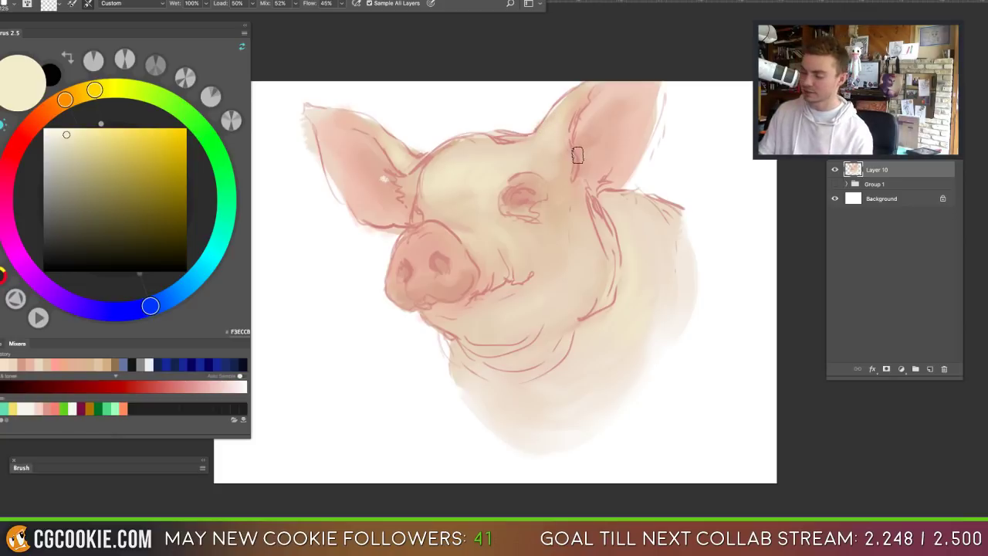
Step: Return to the regular Brush and set the painting color to a neutral dark gray
{"action": "key", "text": "b"}
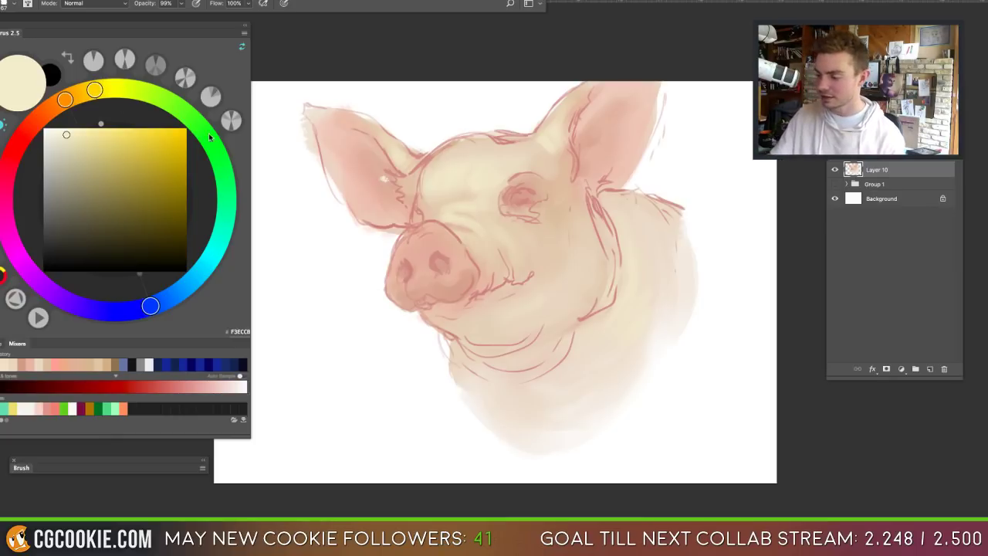
{"action": "left_click", "coordinate": [221, 164]}
{"action": "left_click", "coordinate": [186, 76]}
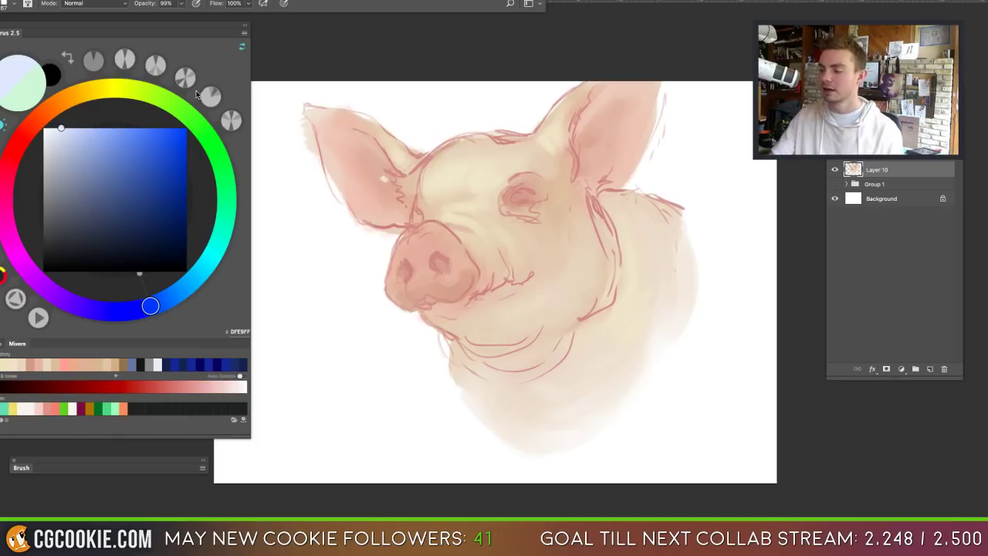
{"action": "left_click", "coordinate": [17, 297]}
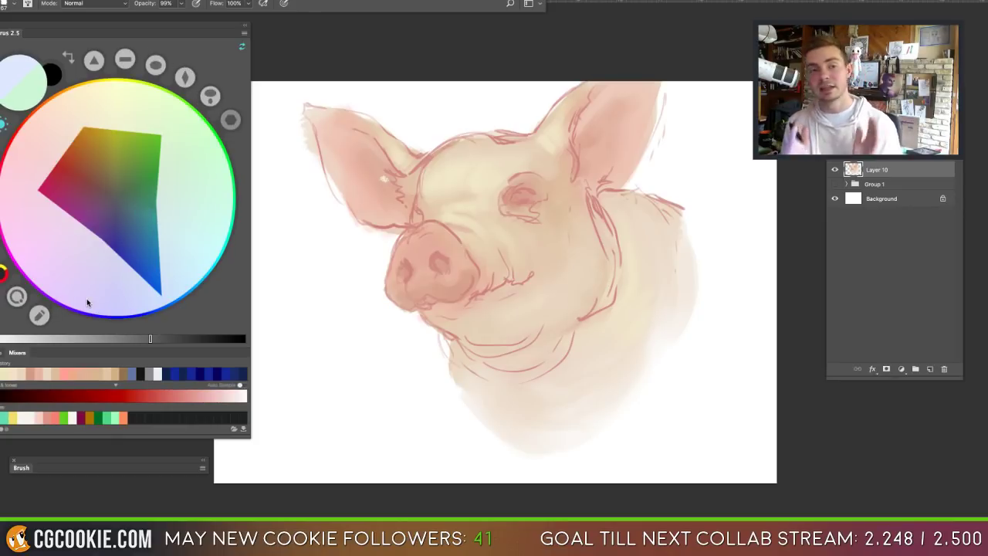
{"action": "left_click", "coordinate": [6, 271]}
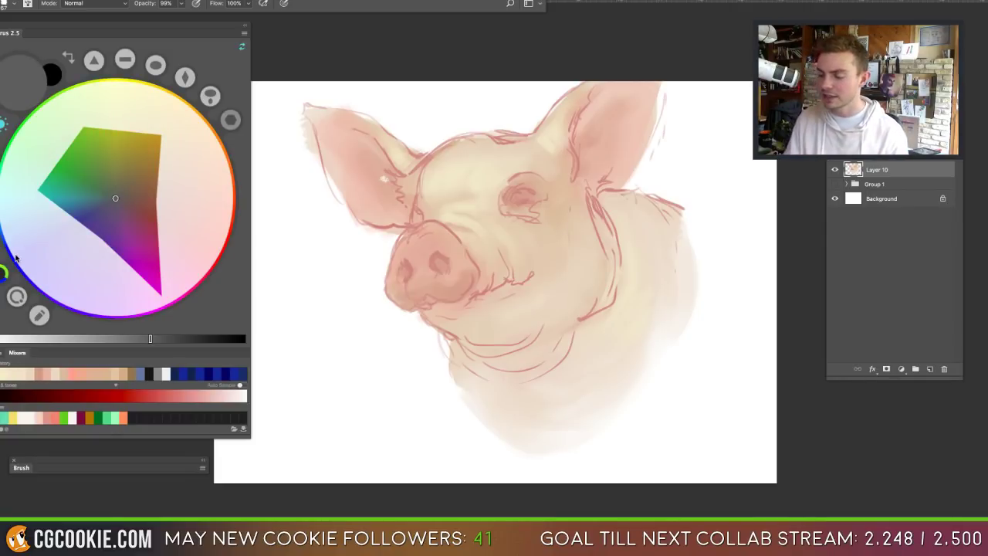
{"action": "left_click", "coordinate": [17, 297]}
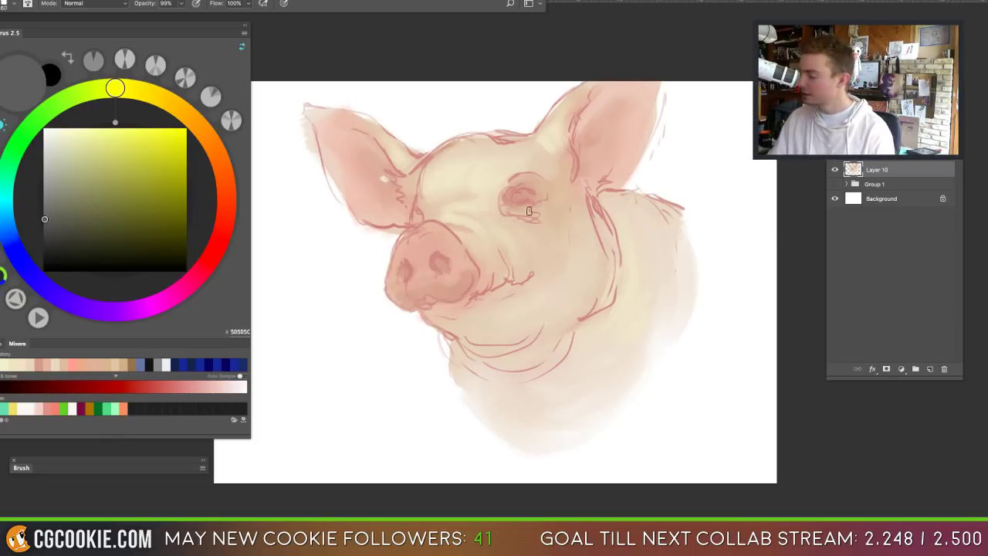
Step: Paint gray pupils in both eyes and darken both nostrils, reducing the brush to 20 px for the nostrils
{"action": "left_click_drag", "start_coordinate": [519, 195], "coordinate": [528, 195]}
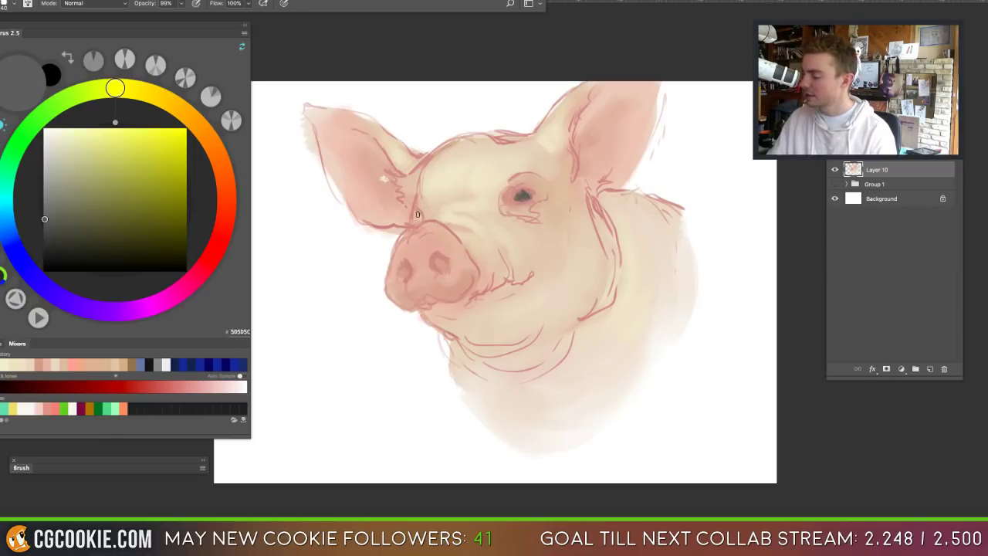
{"action": "left_click_drag", "start_coordinate": [417, 214], "coordinate": [417, 217]}
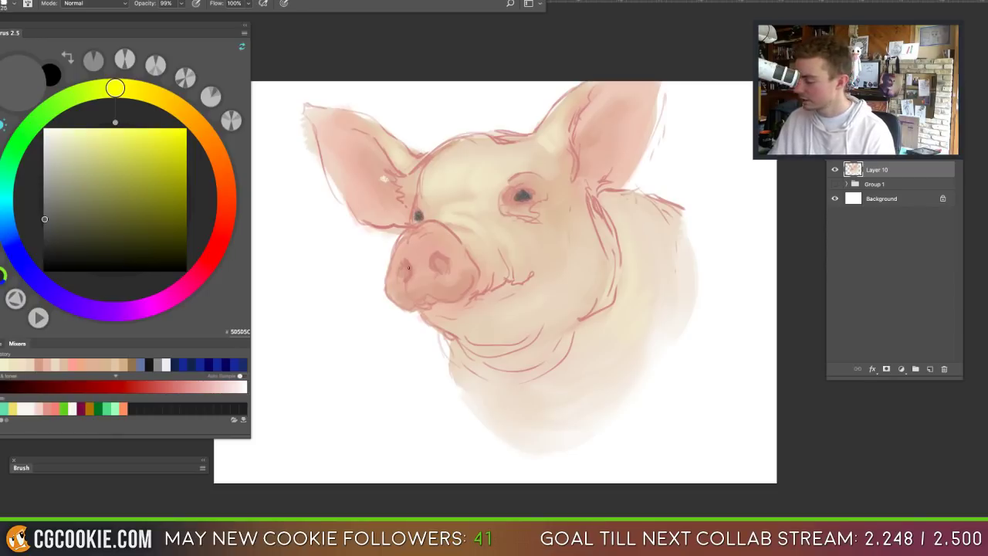
{"action": "left_click_drag", "start_coordinate": [407, 269], "coordinate": [441, 262]}
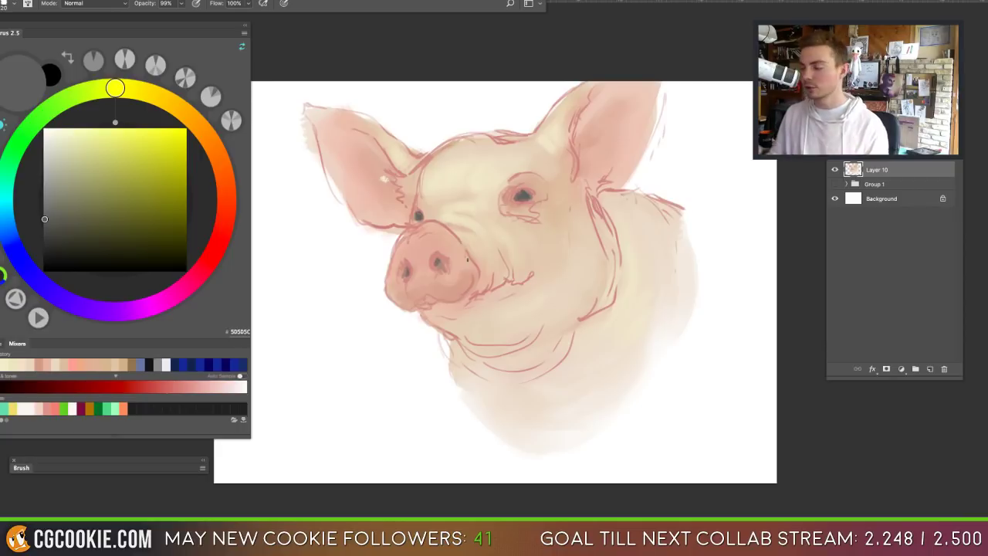
Step: Add a new layer above the painted pig head and enlarge the brush to 250 px
{"action": "left_click", "coordinate": [930, 369]}
{"action": "key", "text": "bracketright"}
{"action": "key", "text": "bracketright"}
{"action": "key", "text": "bracketright"}
{"action": "key", "text": "bracketright"}
{"action": "key", "text": "bracketright"}
{"action": "key", "text": "bracketright"}
{"action": "key", "text": "bracketright"}
{"action": "key", "text": "bracketright"}
{"action": "key", "text": "bracketright"}
{"action": "key", "text": "bracketright"}
{"action": "key", "text": "bracketright"}
{"action": "key", "text": "bracketright"}
{"action": "key", "text": "bracketright"}
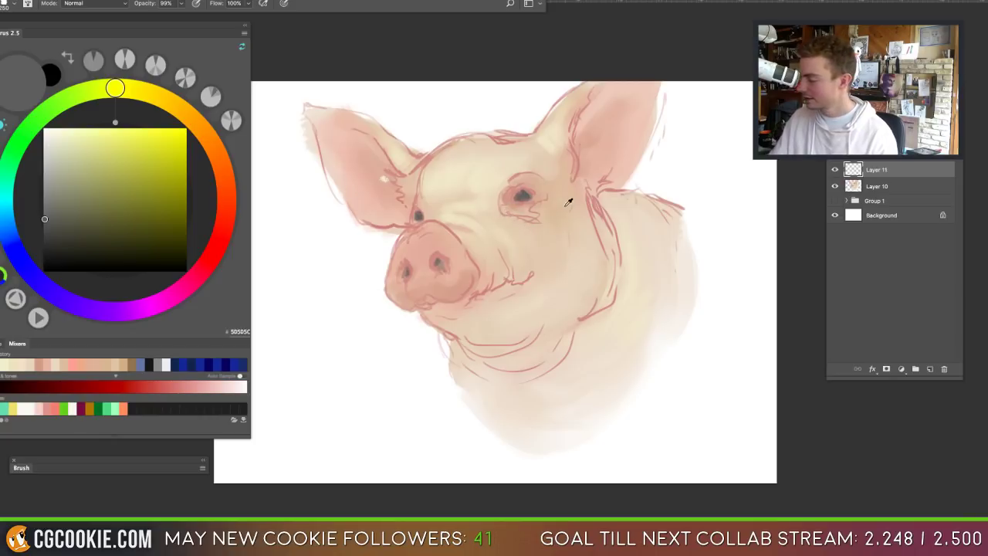
Step: Sample the cheek, shift the color to a muted golden yellow and tint the cheek and the neck behind the jowl
{"action": "left_click", "coordinate": [565, 202], "text": "alt"}
{"action": "left_click", "coordinate": [106, 146]}
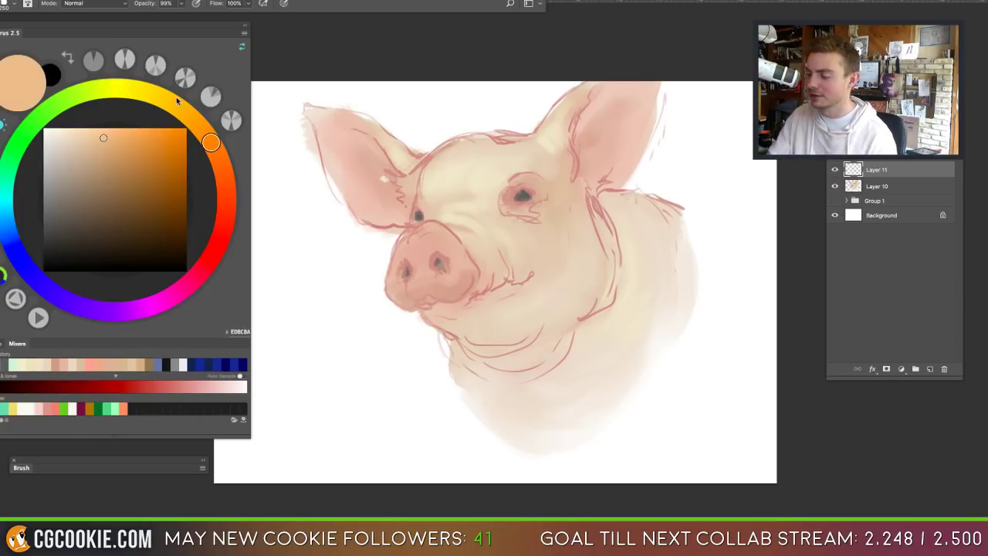
{"action": "left_click", "coordinate": [174, 105]}
{"action": "mouse_move", "coordinate": [565, 230]}
{"action": "left_mouse_down"}
{"action": "mouse_move", "coordinate": [569, 260]}
{"action": "mouse_move", "coordinate": [549, 267]}
{"action": "mouse_move", "coordinate": [569, 201]}
{"action": "mouse_move", "coordinate": [579, 209]}
{"action": "mouse_move", "coordinate": [536, 279]}
{"action": "mouse_move", "coordinate": [586, 253]}
{"action": "mouse_move", "coordinate": [609, 208]}
{"action": "mouse_move", "coordinate": [629, 202]}
{"action": "mouse_move", "coordinate": [610, 245]}
{"action": "left_mouse_up"}
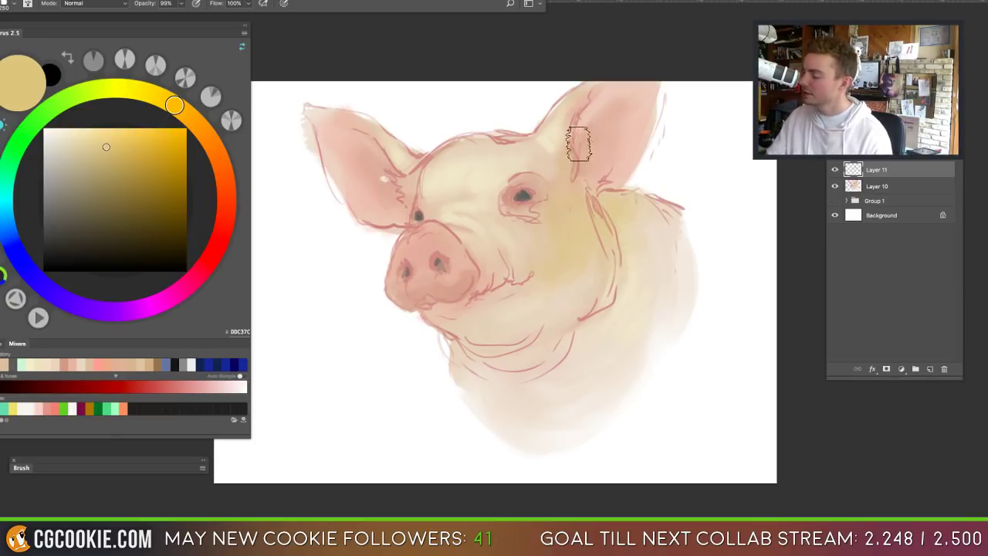
Step: Choose a more saturated yellow and tint the lower parts of both ears, the upper snout and the jowl with a smaller brush
{"action": "left_click", "coordinate": [129, 137]}
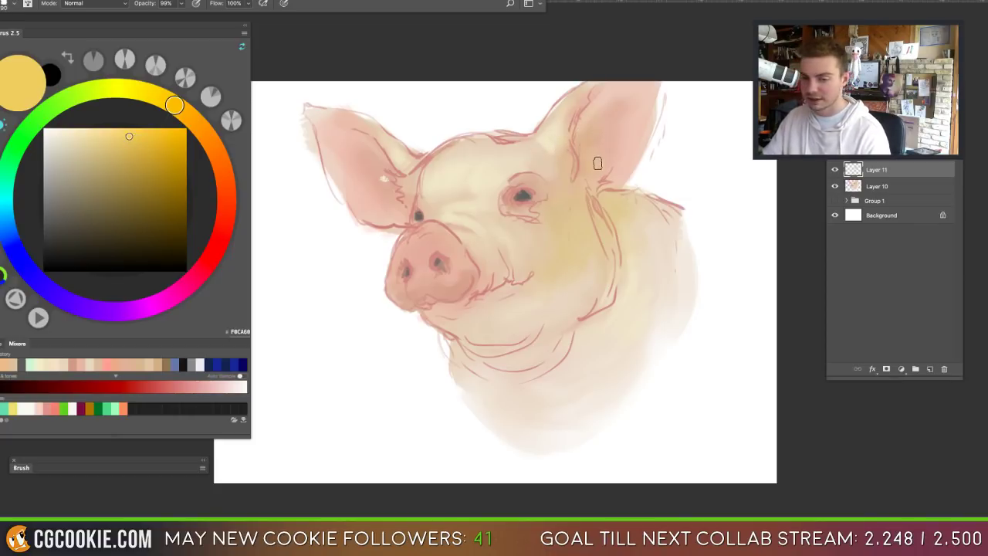
{"action": "left_click_drag", "start_coordinate": [592, 163], "coordinate": [610, 167]}
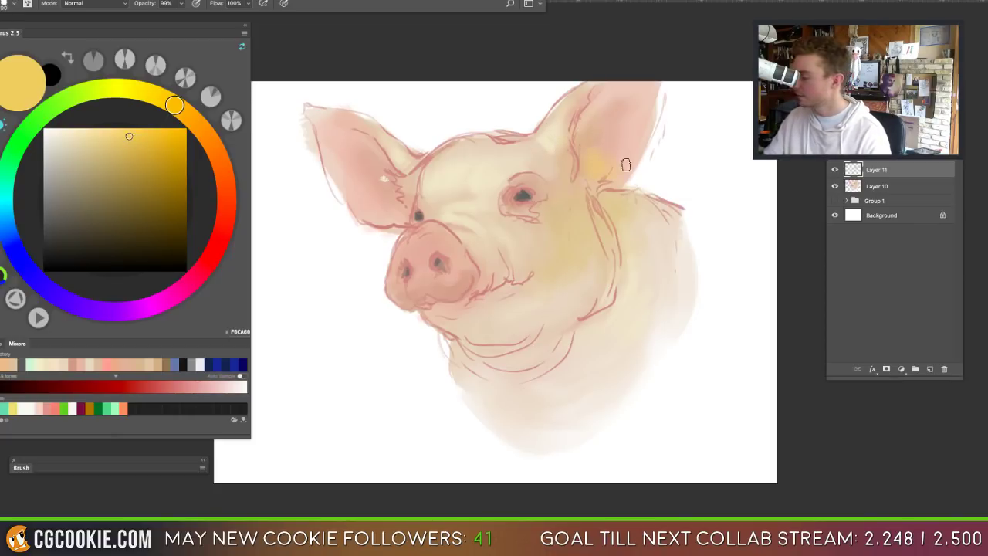
{"action": "mouse_move", "coordinate": [361, 214]}
{"action": "left_mouse_down"}
{"action": "mouse_move", "coordinate": [327, 141]}
{"action": "mouse_move", "coordinate": [364, 203]}
{"action": "mouse_move", "coordinate": [405, 223]}
{"action": "left_mouse_up"}
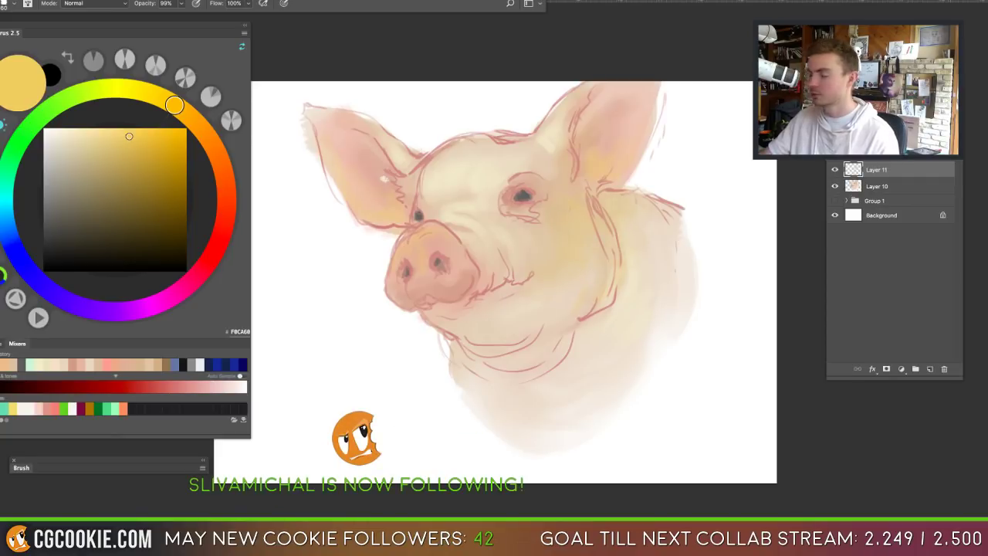
Step: Compare the new coloring with the bare sketch and the earlier painting in Group 1, then restore the new version's layers
{"action": "key", "text": "Tab"}
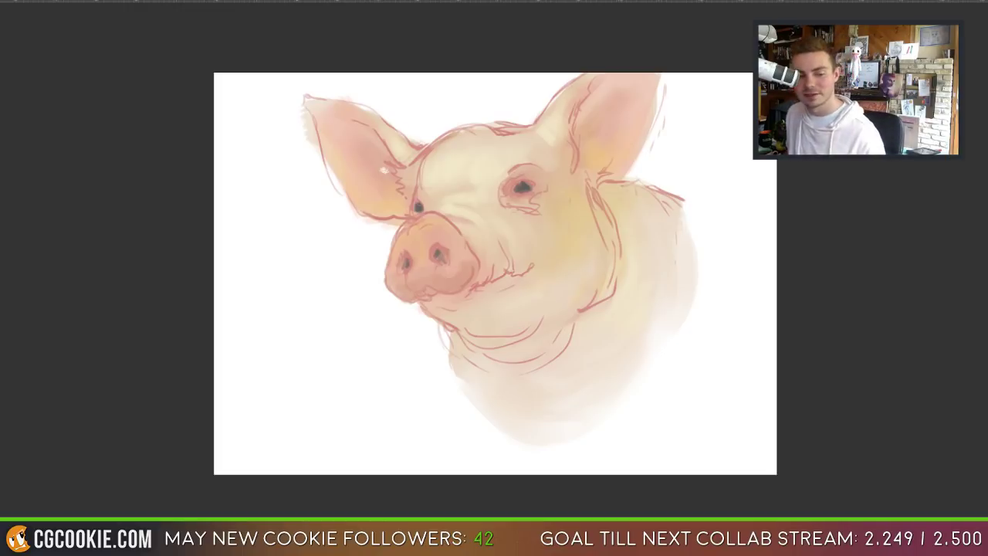
{"action": "key", "text": "Tab"}
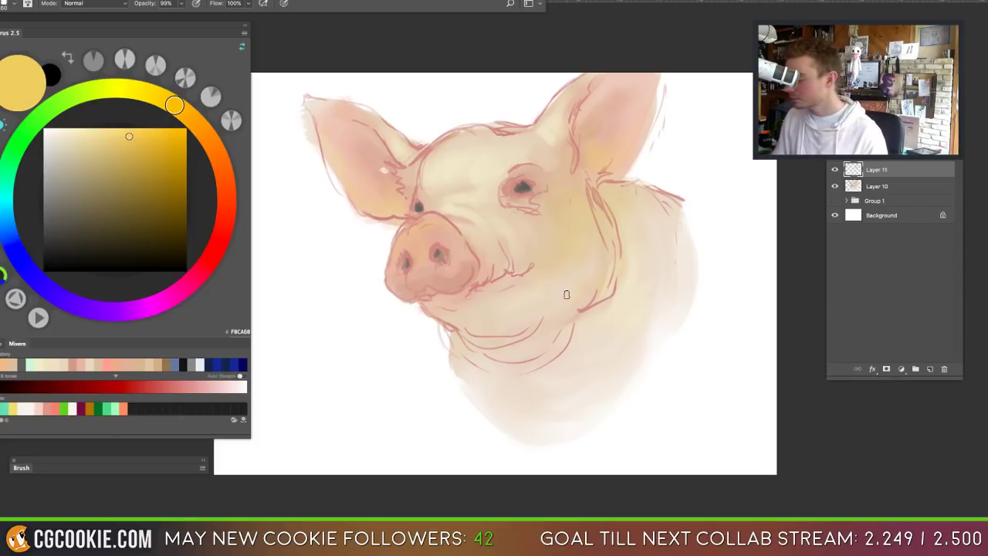
{"action": "left_click", "coordinate": [836, 169]}
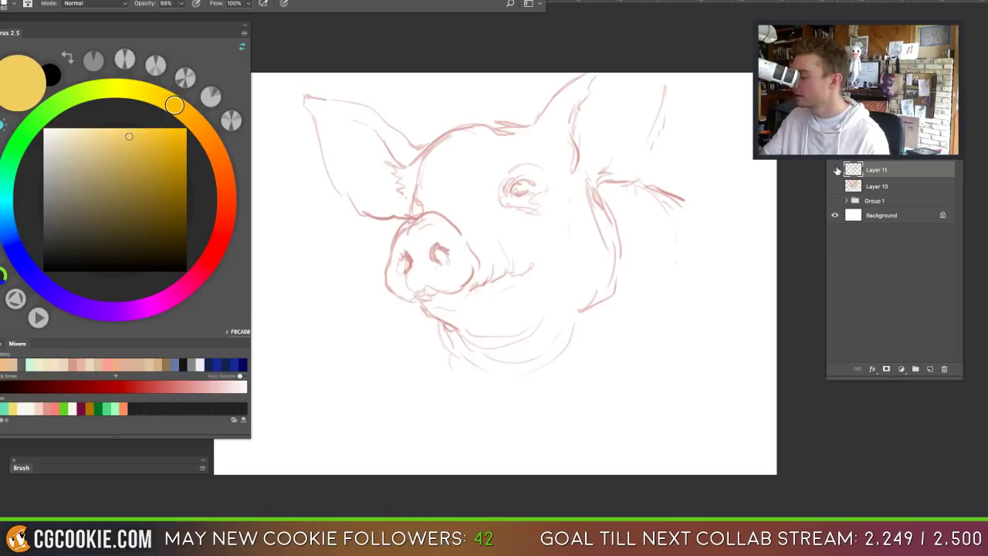
{"action": "left_click", "coordinate": [837, 169]}
{"action": "left_click", "coordinate": [836, 187]}
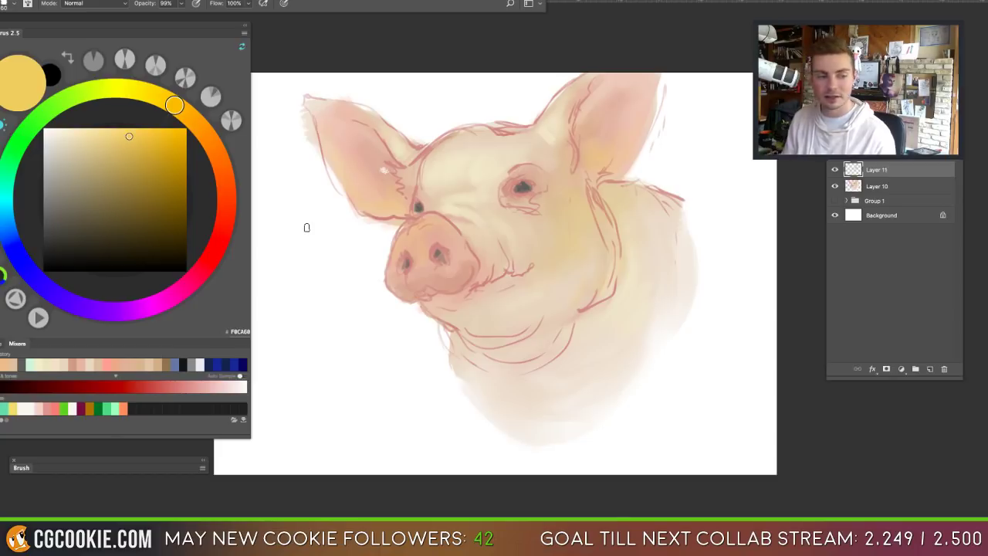
{"action": "left_click", "coordinate": [835, 187]}
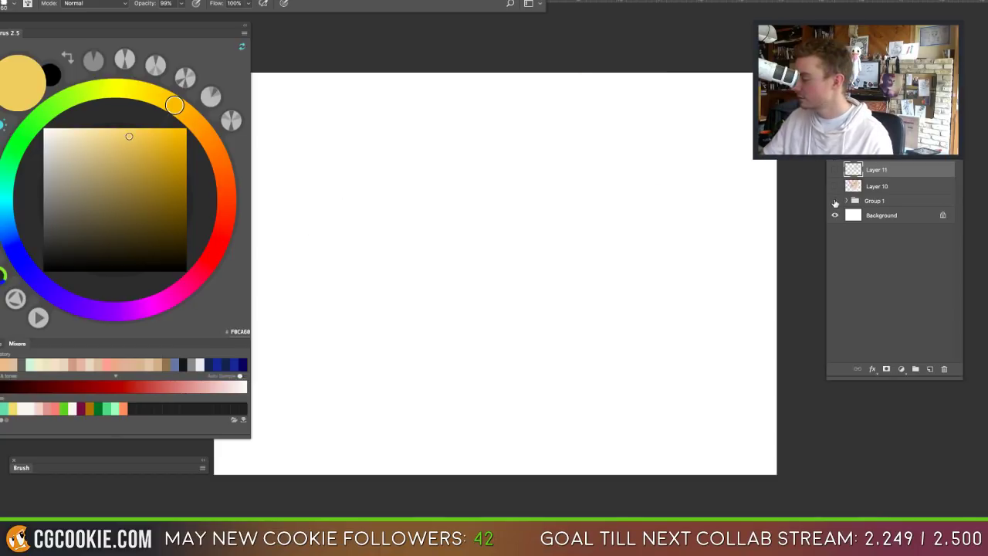
{"action": "left_click", "coordinate": [834, 201]}
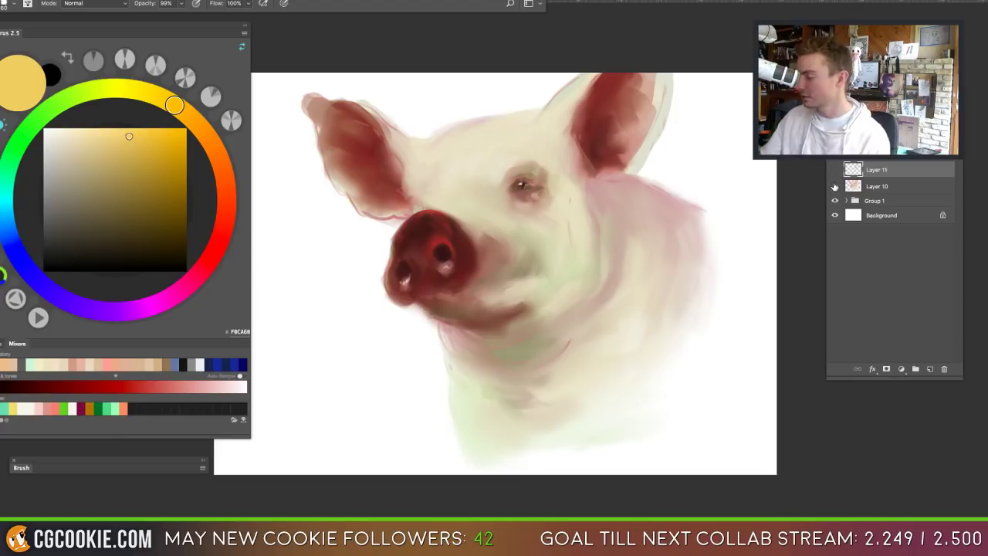
{"action": "left_click_drag", "start_coordinate": [835, 200], "coordinate": [837, 162]}
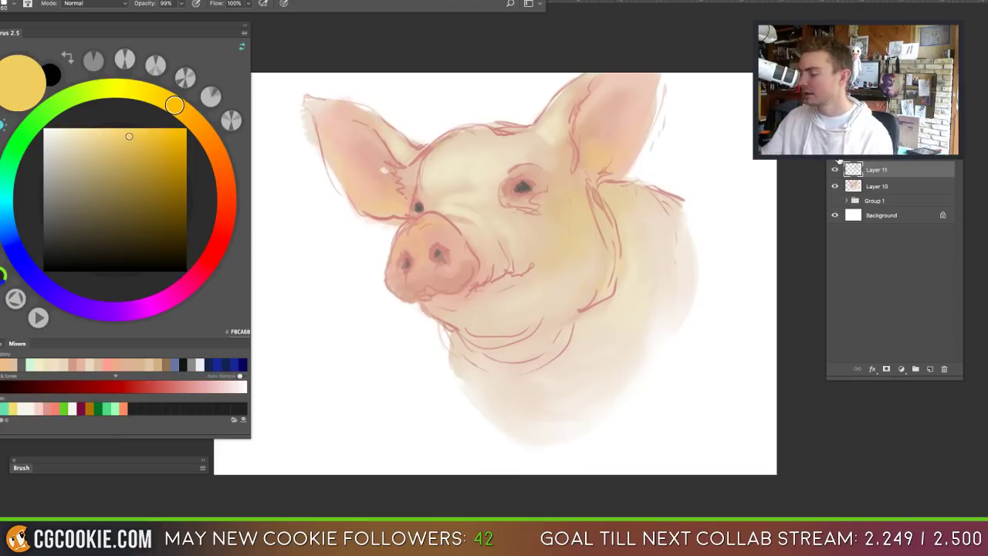
Step: Merge Layer 11 down into Layer 10 and check the merged layer by hiding and showing it
{"action": "key", "text": "ctrl+e"}
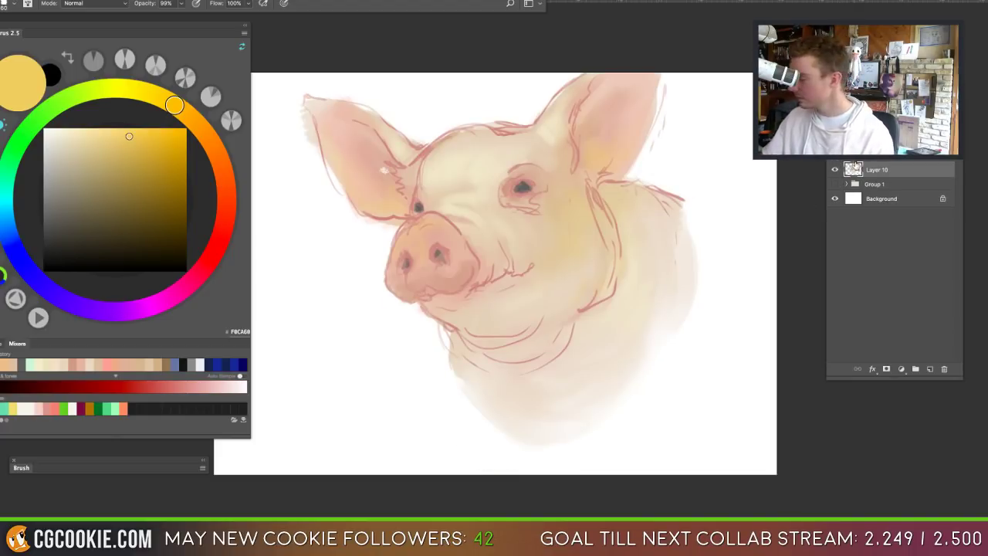
{"action": "left_click", "coordinate": [835, 169]}
{"action": "left_click", "coordinate": [835, 169]}
{"action": "mouse_move", "coordinate": [880, 170]}
{"action": "left_mouse_down"}
{"action": "mouse_move", "coordinate": [896, 348]}
{"action": "mouse_move", "coordinate": [919, 287]}
{"action": "mouse_move", "coordinate": [871, 171]}
{"action": "left_mouse_up"}
Step: Apply a Levels adjustment to Layer 10 with input levels of 121, 0.88 and 251
{"action": "left_click", "coordinate": [96, 0]}
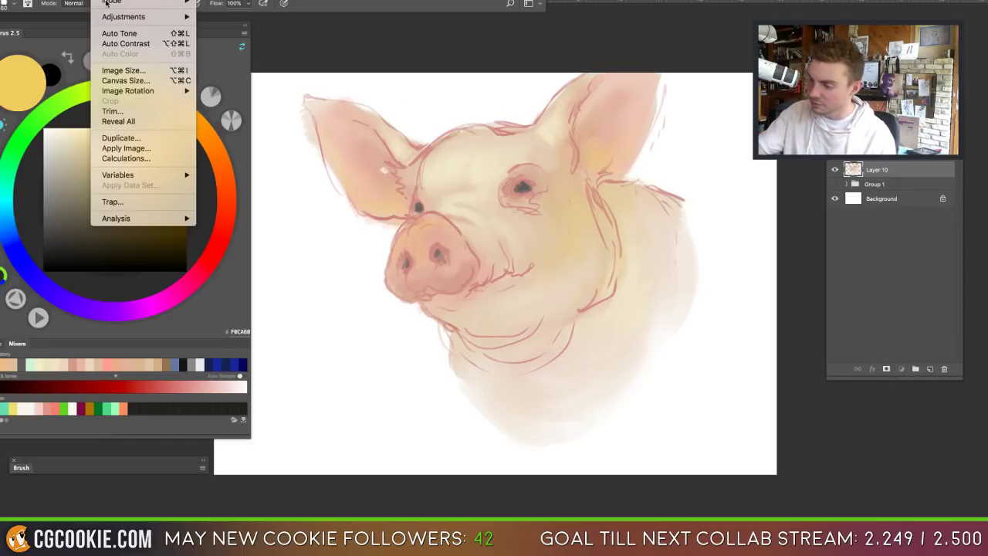
{"action": "mouse_move", "coordinate": [155, 17]}
{"action": "left_click", "coordinate": [235, 29]}
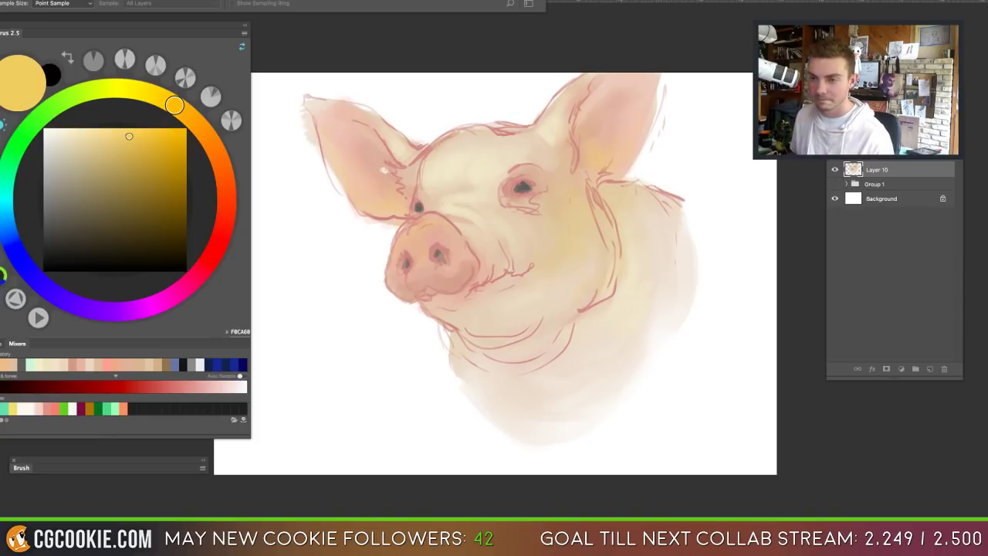
{"action": "left_click_drag", "start_coordinate": [610, 126], "coordinate": [684, 81]}
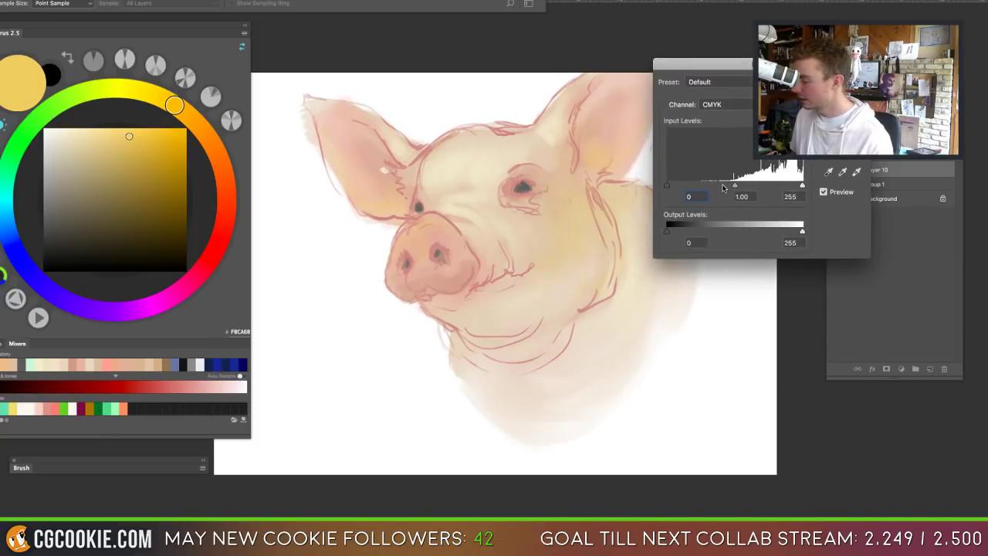
{"action": "left_click_drag", "start_coordinate": [667, 185], "coordinate": [733, 185]}
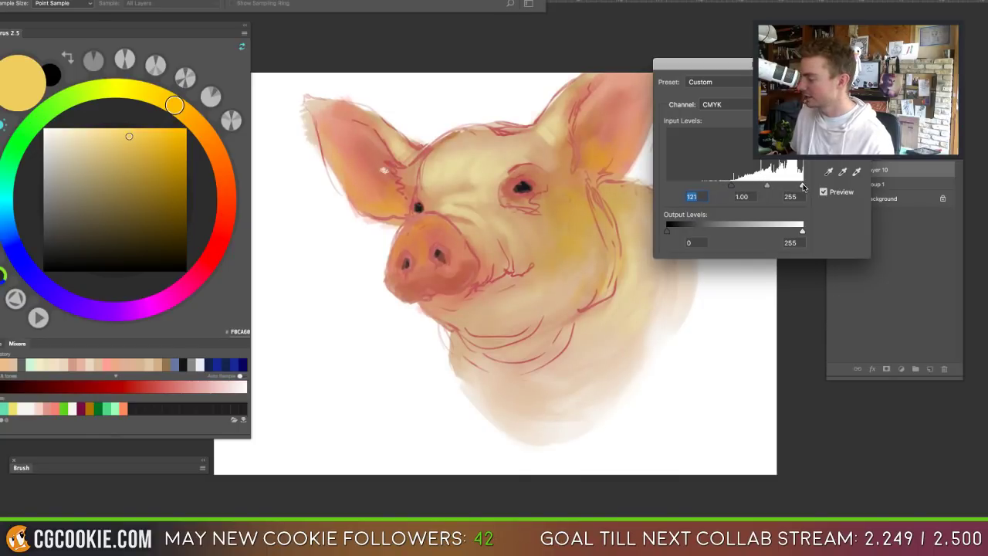
{"action": "left_click_drag", "start_coordinate": [802, 187], "coordinate": [768, 188]}
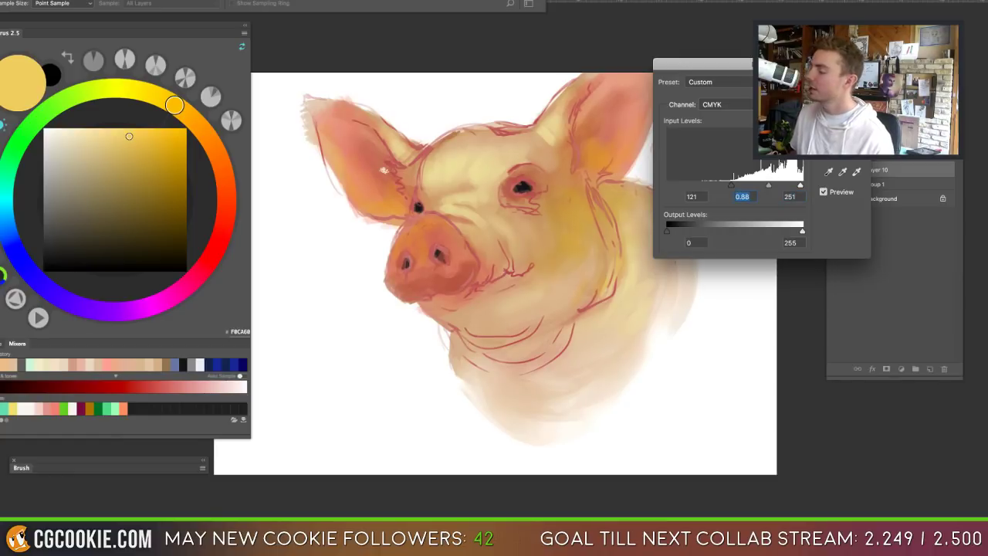
{"action": "key", "text": "Return"}
{"action": "key", "text": "ctrl+z"}
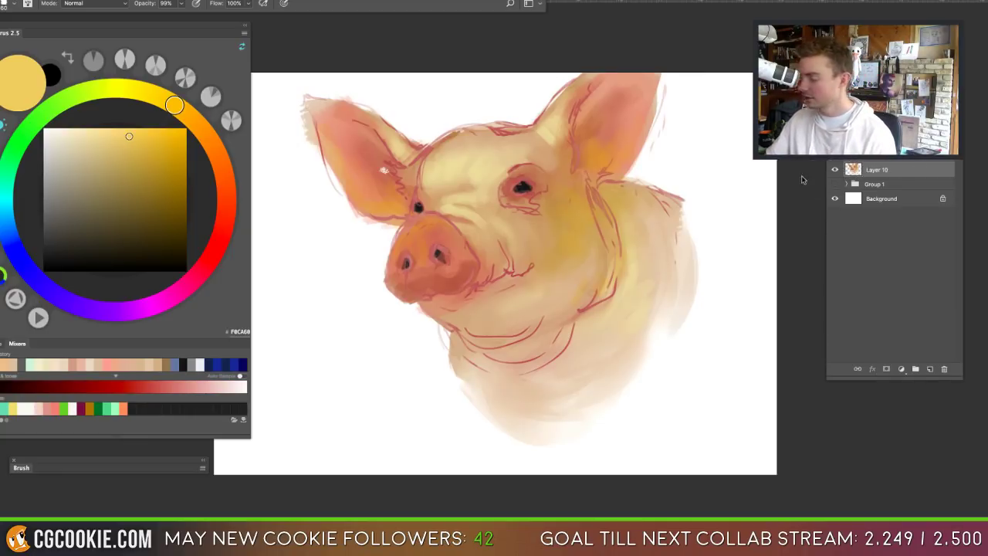
Step: Scale Layer 10 to about 73.9% and move the pig head into the left half of the canvas, narrowing the color wheel window
{"action": "key", "text": "v"}
{"action": "left_click_drag", "start_coordinate": [701, 442], "coordinate": [607, 386]}
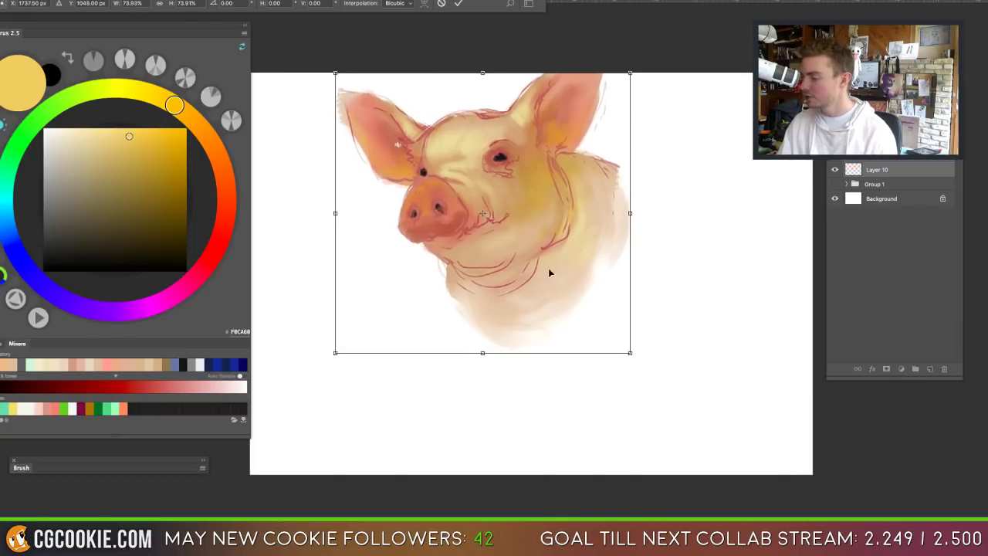
{"action": "left_click_drag", "start_coordinate": [548, 271], "coordinate": [455, 319]}
{"action": "left_click_drag", "start_coordinate": [242, 435], "coordinate": [207, 432]}
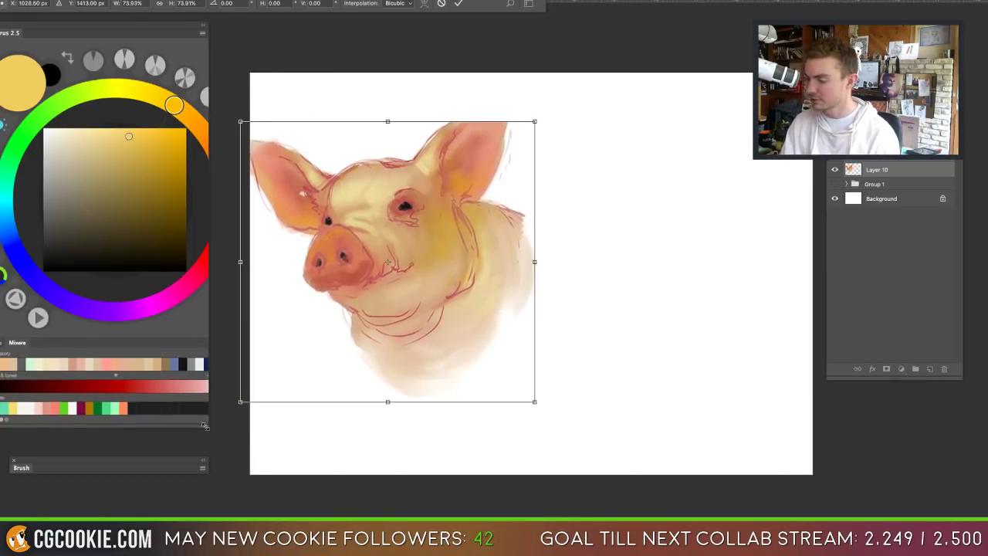
{"action": "left_click_drag", "start_coordinate": [451, 334], "coordinate": [462, 335]}
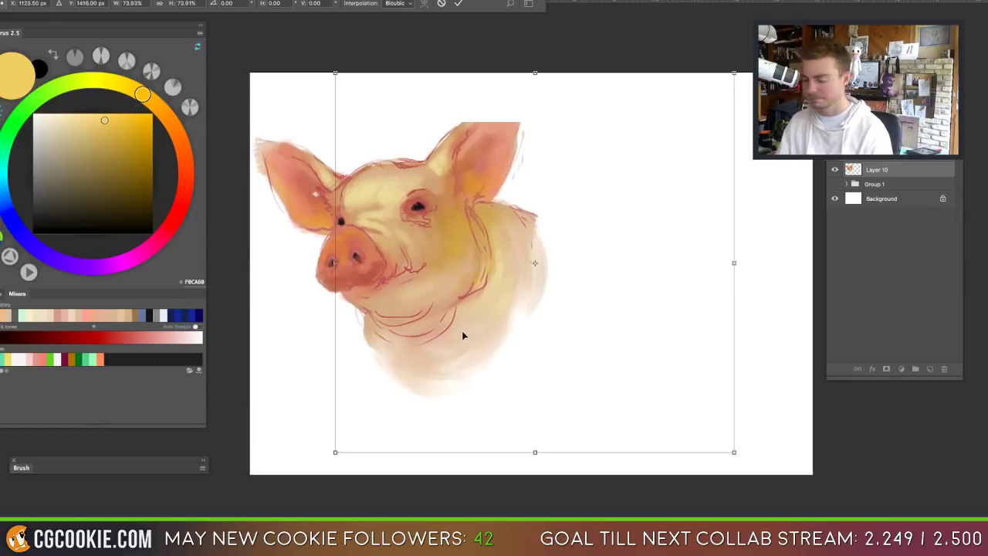
{"action": "key", "text": "Return"}
Step: Show Group 1, scale it to about 71% and place it in the right half of the canvas beside the new version
{"action": "left_click", "coordinate": [842, 183]}
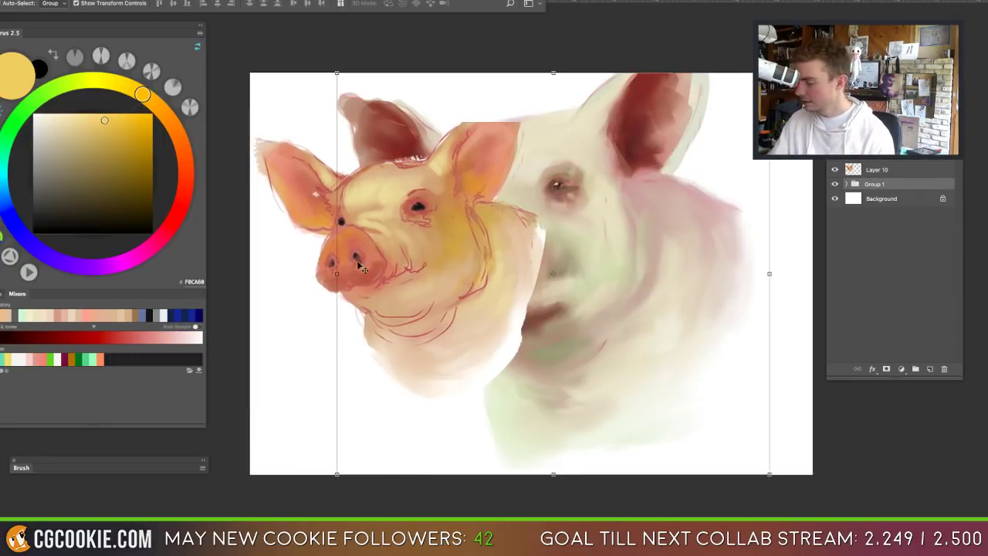
{"action": "left_click_drag", "start_coordinate": [337, 73], "coordinate": [495, 180]}
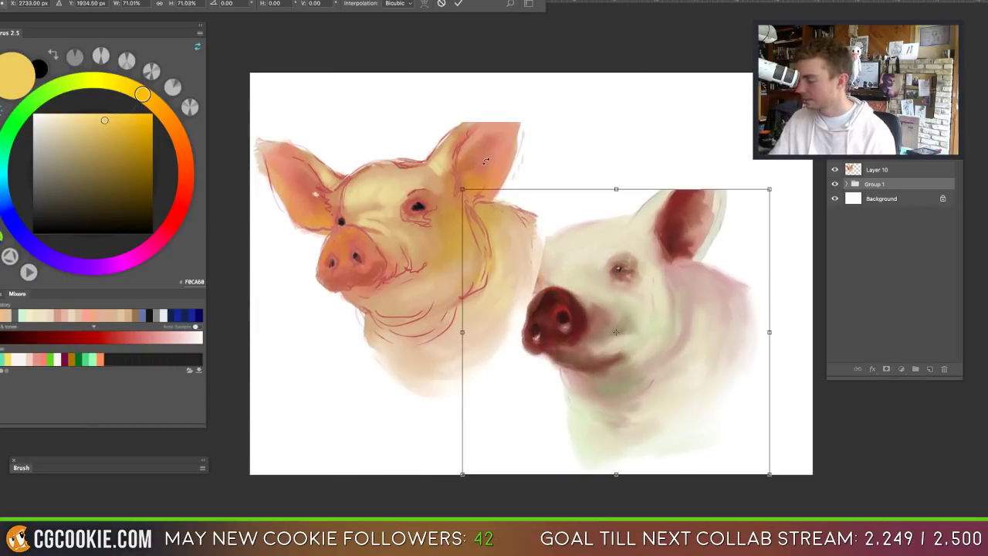
{"action": "left_click_drag", "start_coordinate": [659, 393], "coordinate": [703, 315]}
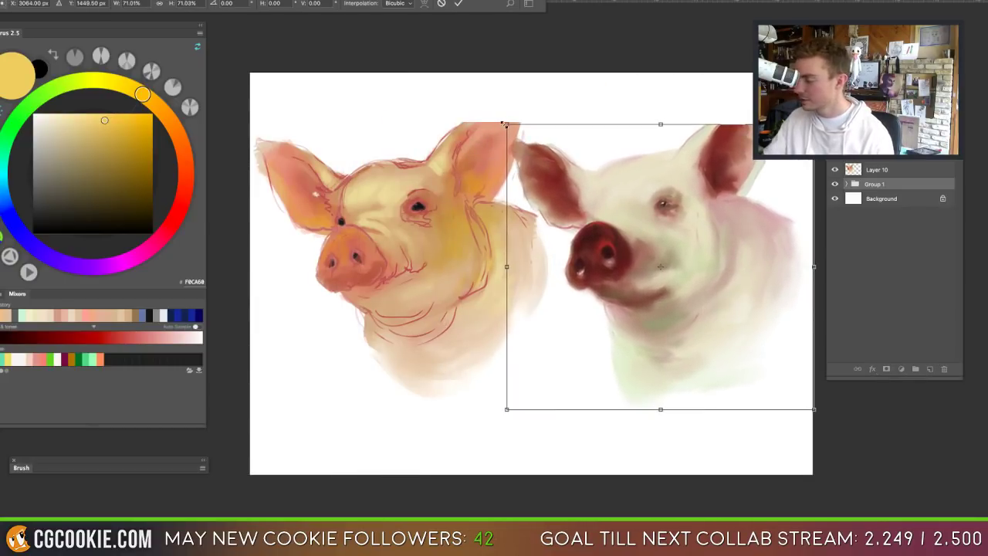
{"action": "left_click_drag", "start_coordinate": [635, 266], "coordinate": [645, 265]}
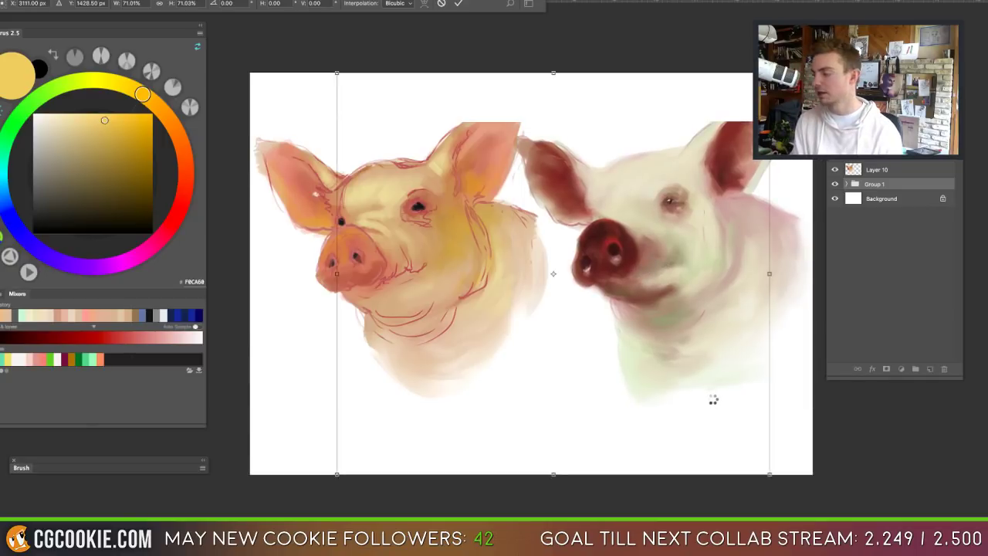
Step: Confirm the Group 1 scaling, hide both pig head versions, and add an empty layer directly above the Background
{"action": "key", "text": "Return"}
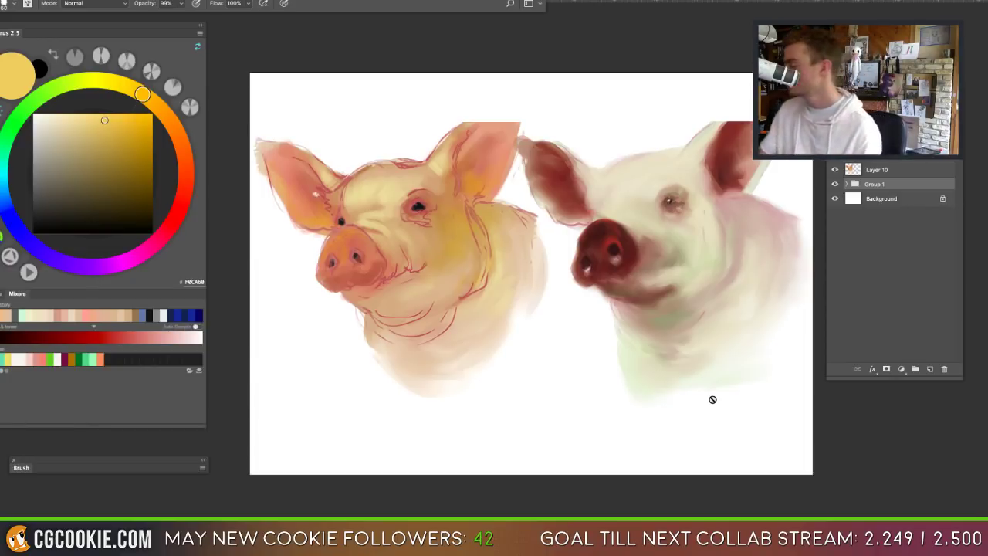
{"action": "left_click", "coordinate": [835, 169]}
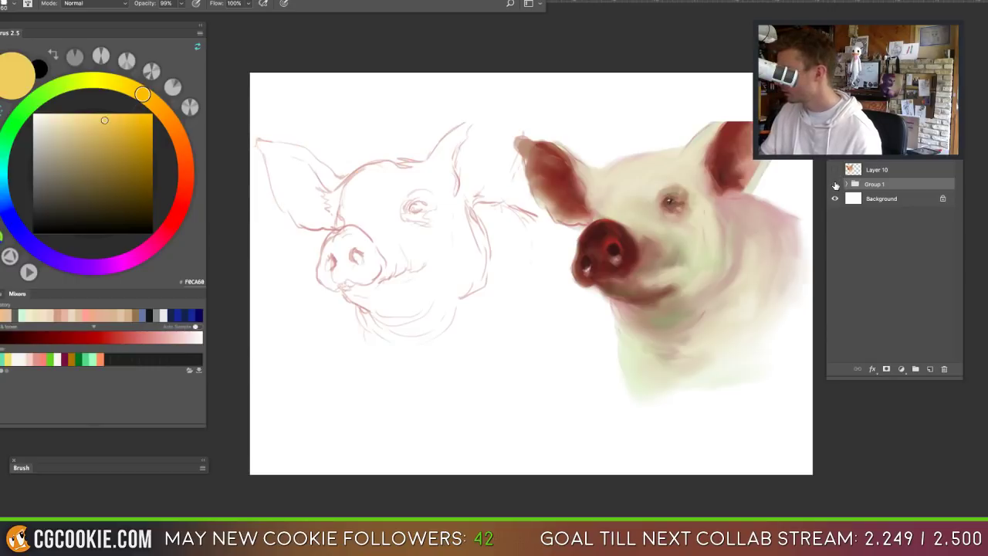
{"action": "left_click", "coordinate": [835, 184]}
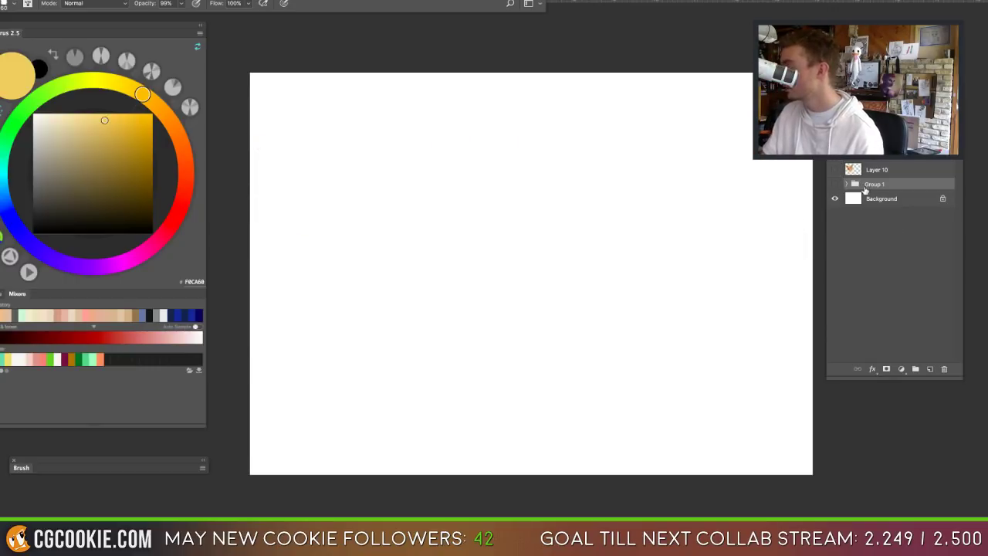
{"action": "left_click", "coordinate": [880, 202]}
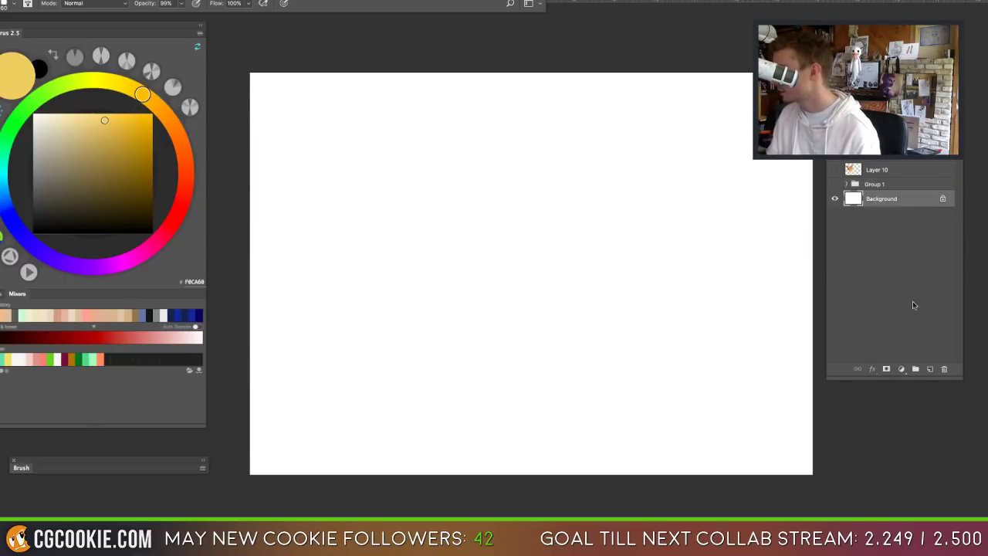
{"action": "left_click", "coordinate": [929, 369]}
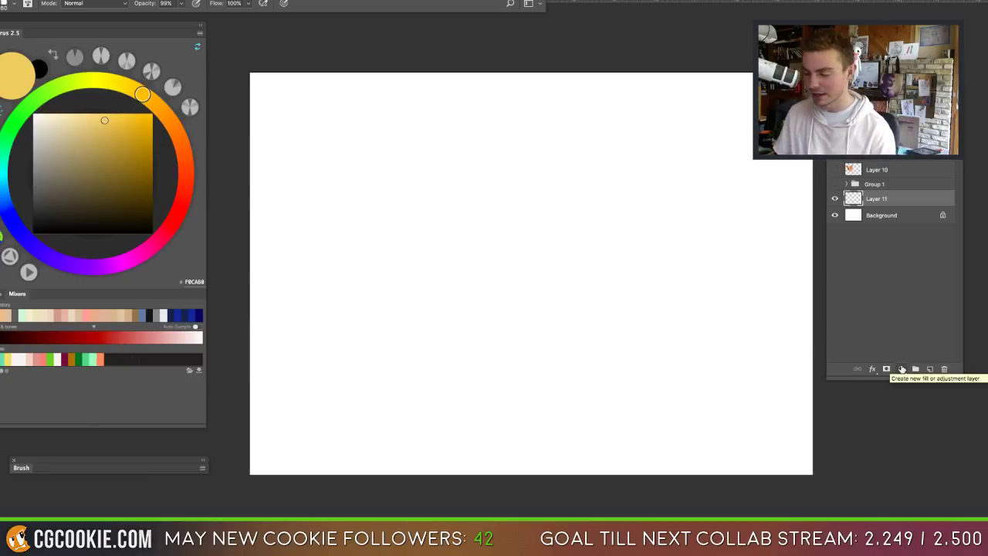
Step: Paint a bright red (FD3C33) elongated drop in the left half of the canvas on Layer 11
{"action": "left_click", "coordinate": [175, 216]}
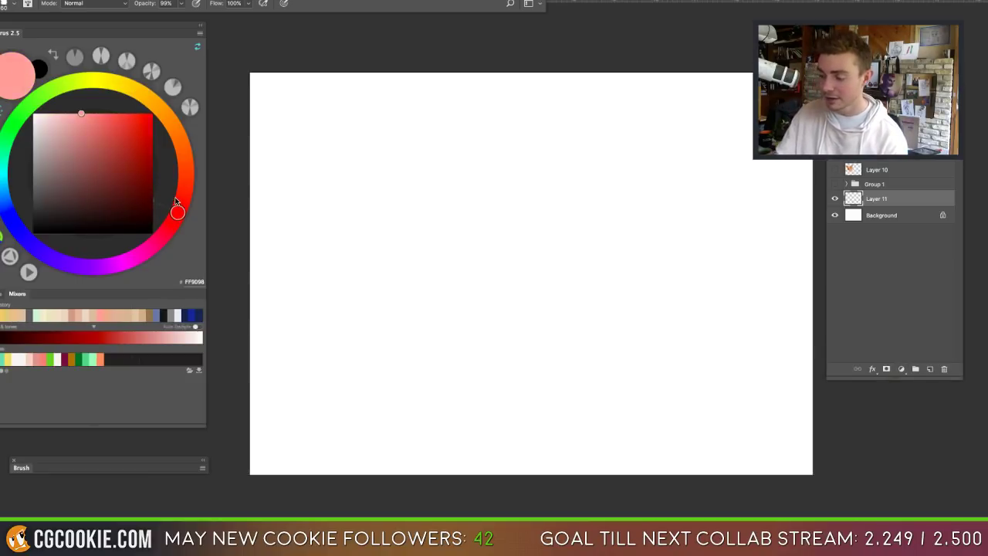
{"action": "mouse_move", "coordinate": [132, 151]}
{"action": "left_mouse_down"}
{"action": "mouse_move", "coordinate": [116, 134]}
{"action": "mouse_move", "coordinate": [129, 114]}
{"action": "left_mouse_up"}
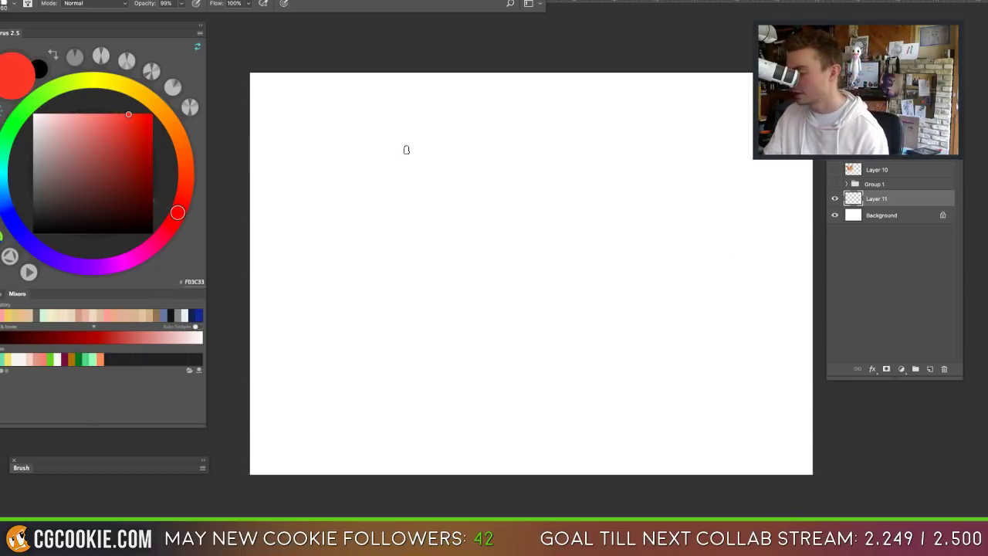
{"action": "mouse_move", "coordinate": [401, 142]}
{"action": "left_mouse_down"}
{"action": "mouse_move", "coordinate": [387, 252]}
{"action": "mouse_move", "coordinate": [419, 286]}
{"action": "mouse_move", "coordinate": [404, 139]}
{"action": "mouse_move", "coordinate": [414, 289]}
{"action": "mouse_move", "coordinate": [402, 168]}
{"action": "mouse_move", "coordinate": [389, 255]}
{"action": "mouse_move", "coordinate": [409, 263]}
{"action": "mouse_move", "coordinate": [415, 284]}
{"action": "mouse_move", "coordinate": [404, 125]}
{"action": "mouse_move", "coordinate": [402, 250]}
{"action": "left_mouse_up"}
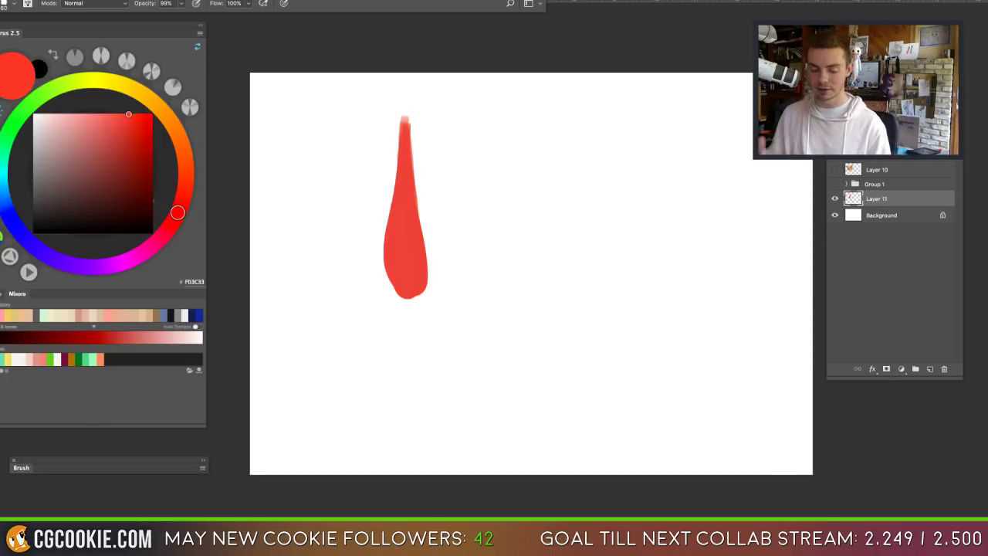
Step: Paint a matching elongated drop in very dark red (260301) in the right half of the canvas
{"action": "left_click", "coordinate": [149, 211]}
{"action": "left_click_drag", "start_coordinate": [149, 210], "coordinate": [149, 215]}
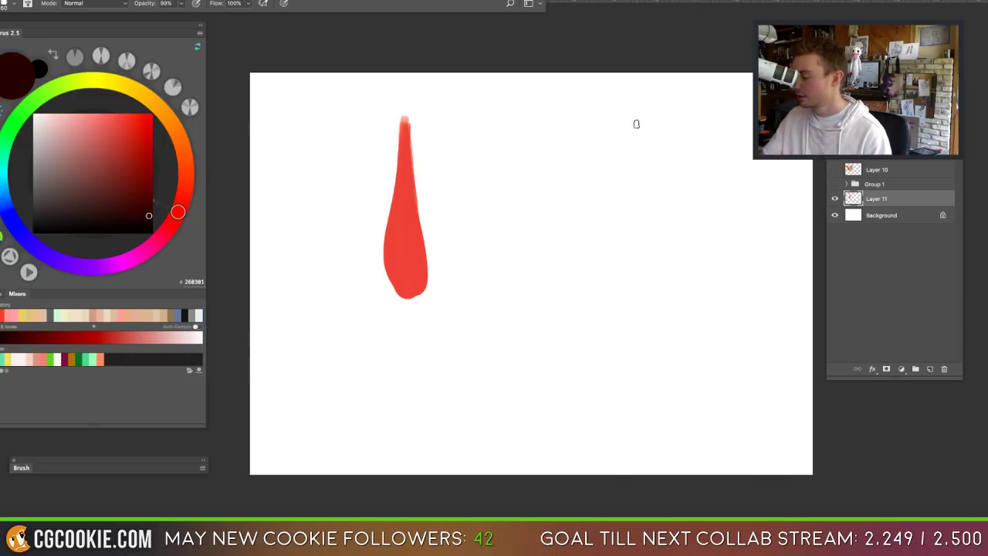
{"action": "mouse_move", "coordinate": [637, 118]}
{"action": "left_mouse_down"}
{"action": "mouse_move", "coordinate": [626, 249]}
{"action": "mouse_move", "coordinate": [635, 276]}
{"action": "mouse_move", "coordinate": [648, 273]}
{"action": "mouse_move", "coordinate": [651, 243]}
{"action": "mouse_move", "coordinate": [638, 117]}
{"action": "mouse_move", "coordinate": [637, 266]}
{"action": "left_mouse_up"}
{"action": "mouse_move", "coordinate": [642, 159]}
{"action": "left_mouse_down"}
{"action": "mouse_move", "coordinate": [636, 266]}
{"action": "mouse_move", "coordinate": [634, 211]}
{"action": "mouse_move", "coordinate": [640, 257]}
{"action": "left_mouse_up"}
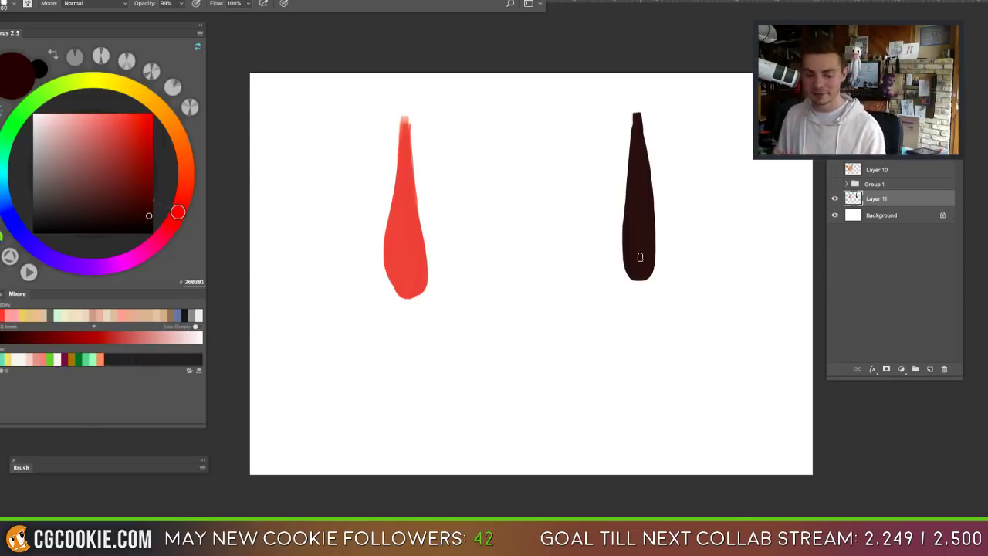
Step: Move the painted drops down about 1.16 in toward the middle of the canvas
{"action": "key", "text": "v"}
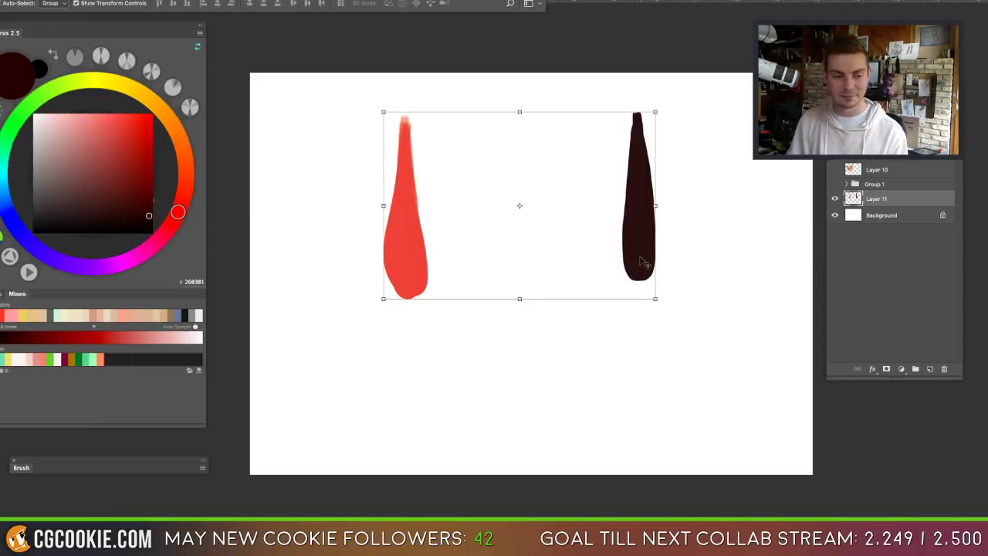
{"action": "left_click_drag", "start_coordinate": [590, 267], "coordinate": [593, 314]}
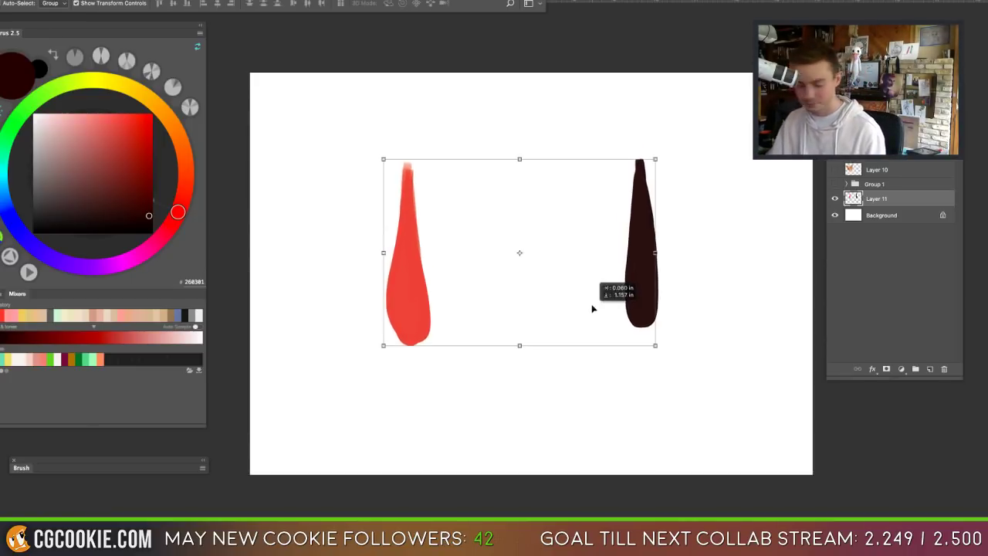
{"action": "key", "text": "b"}
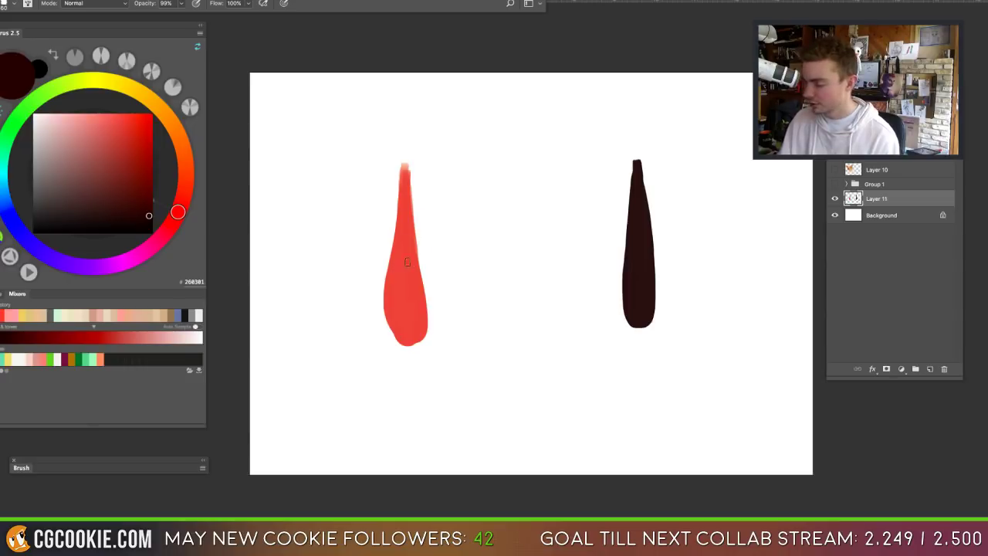
Step: Dab a small pinkish-white highlight on the middle of the bright red drop
{"action": "left_click", "coordinate": [410, 264], "text": "alt"}
{"action": "left_click_drag", "start_coordinate": [99, 125], "coordinate": [39, 113]}
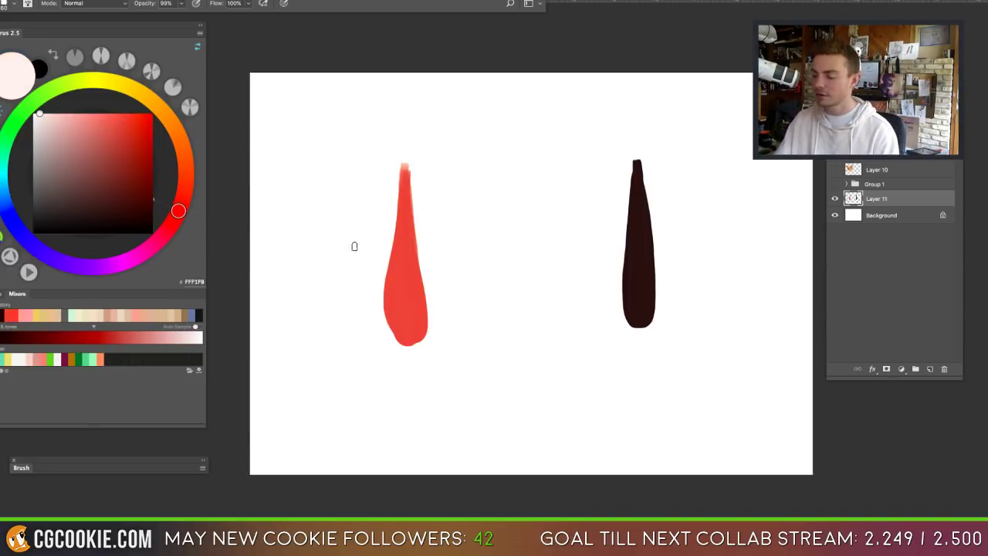
{"action": "left_click", "coordinate": [393, 272]}
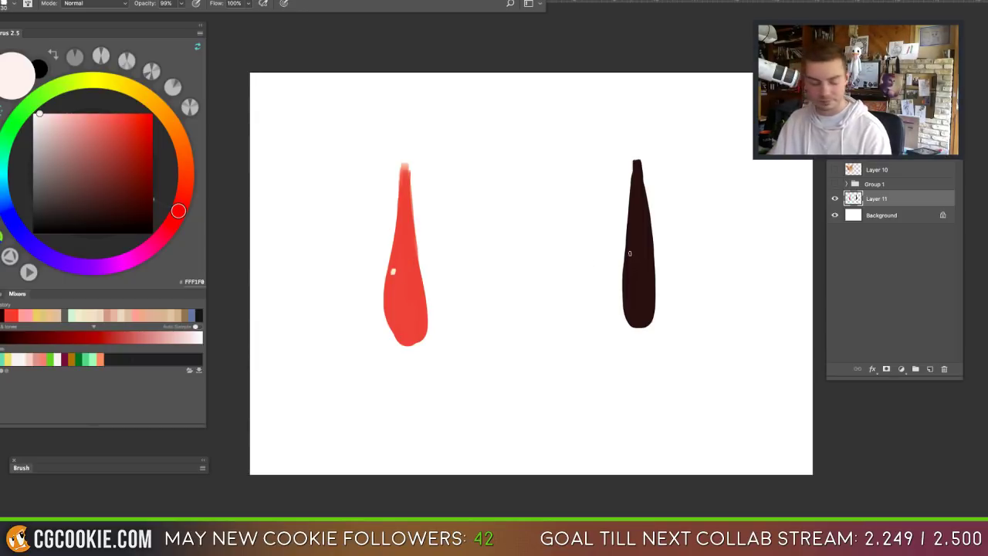
Step: Lock Layer 11's transparent pixels and shade the upper part of the dark drop in dark red with a brush size of 200
{"action": "left_click", "coordinate": [640, 240], "text": "alt"}
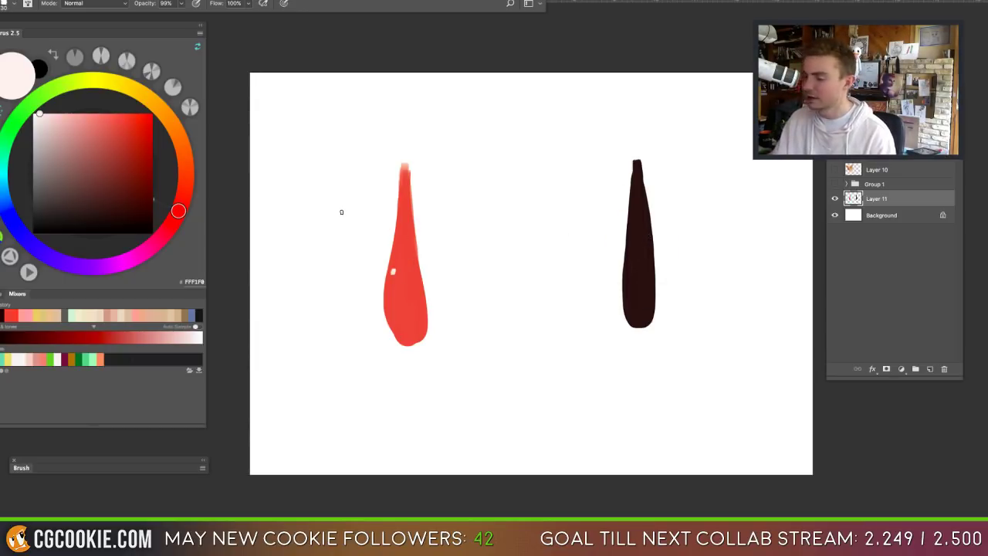
{"action": "left_click_drag", "start_coordinate": [128, 194], "coordinate": [142, 193]}
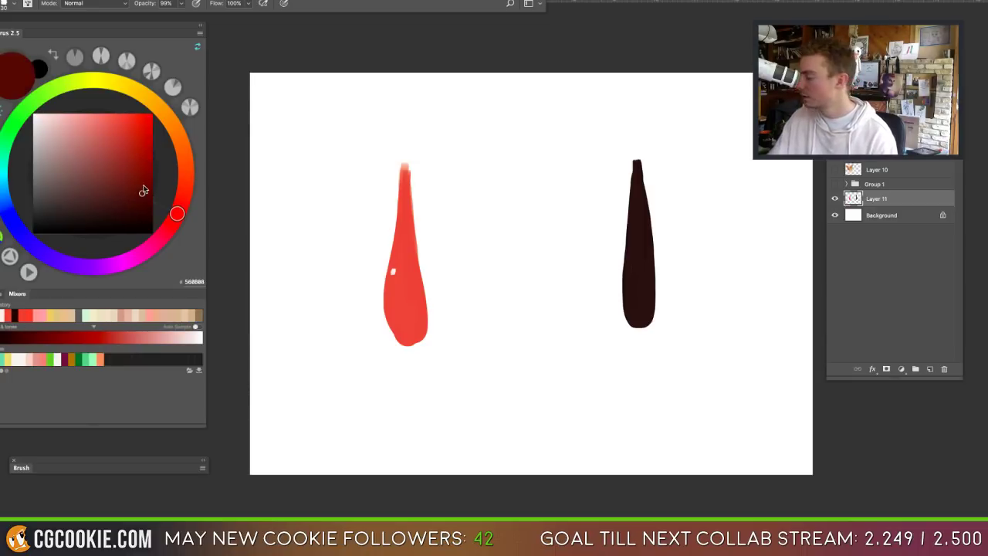
{"action": "key", "text": "slash"}
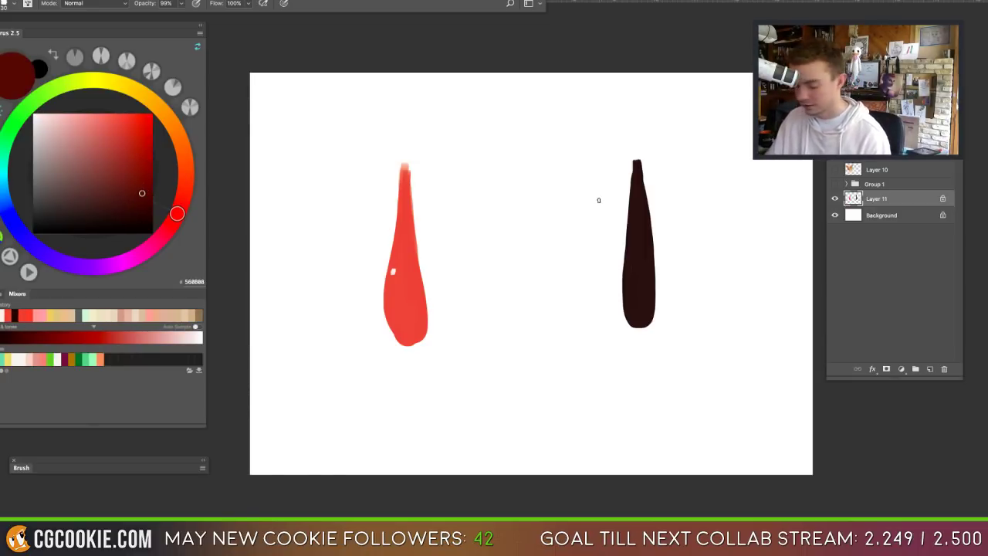
{"action": "key", "text": "bracketright"}
{"action": "key", "text": "bracketright"}
{"action": "key", "text": "bracketright"}
{"action": "key", "text": "bracketright"}
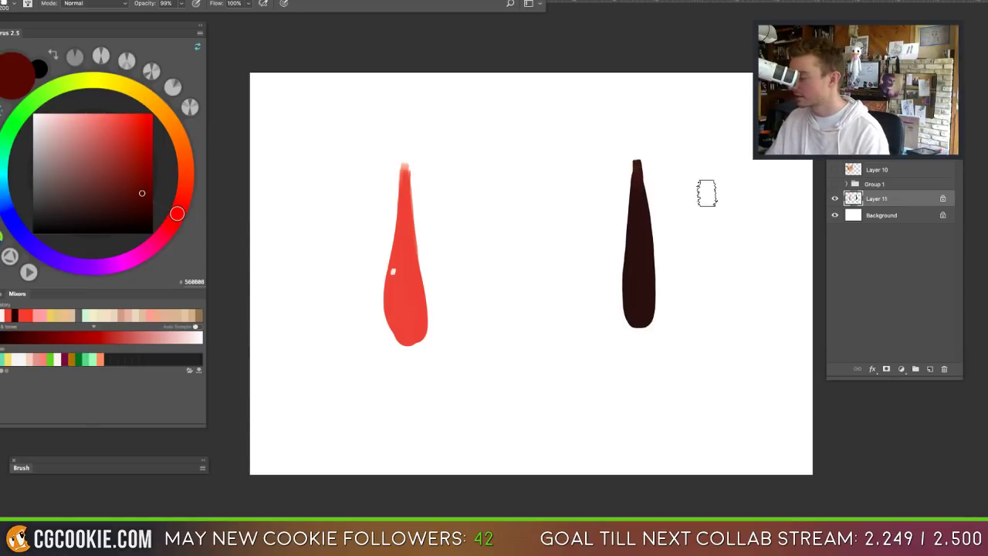
{"action": "mouse_move", "coordinate": [636, 164]}
{"action": "left_mouse_down"}
{"action": "mouse_move", "coordinate": [636, 155]}
{"action": "mouse_move", "coordinate": [633, 214]}
{"action": "mouse_move", "coordinate": [652, 231]}
{"action": "left_mouse_up"}
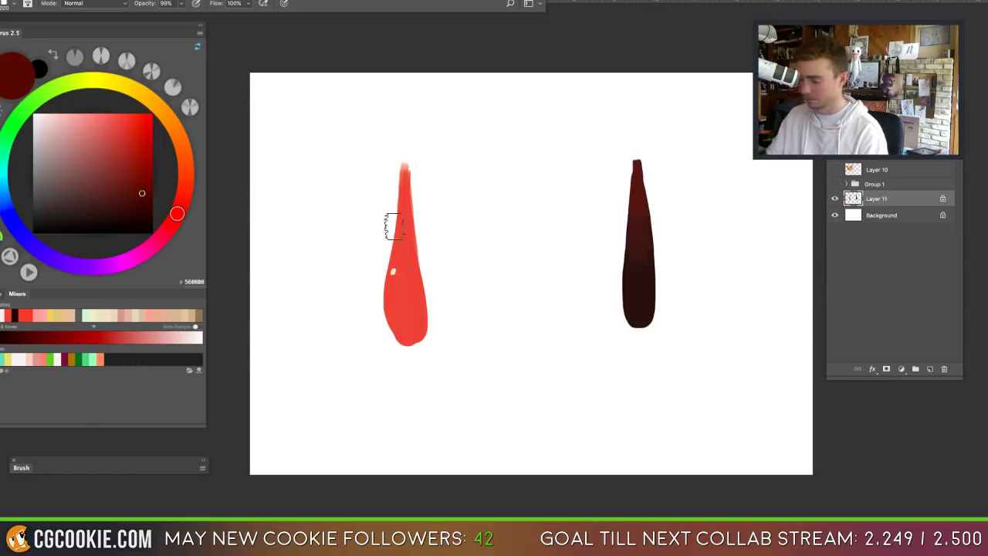
Step: Blend a brighter, saturated red over the upper part of the dark drop
{"action": "left_click", "coordinate": [149, 158]}
{"action": "left_click", "coordinate": [152, 156]}
{"action": "mouse_move", "coordinate": [630, 181]}
{"action": "left_mouse_down"}
{"action": "mouse_move", "coordinate": [640, 159]}
{"action": "mouse_move", "coordinate": [647, 180]}
{"action": "mouse_move", "coordinate": [626, 204]}
{"action": "mouse_move", "coordinate": [620, 239]}
{"action": "mouse_move", "coordinate": [633, 232]}
{"action": "left_mouse_up"}
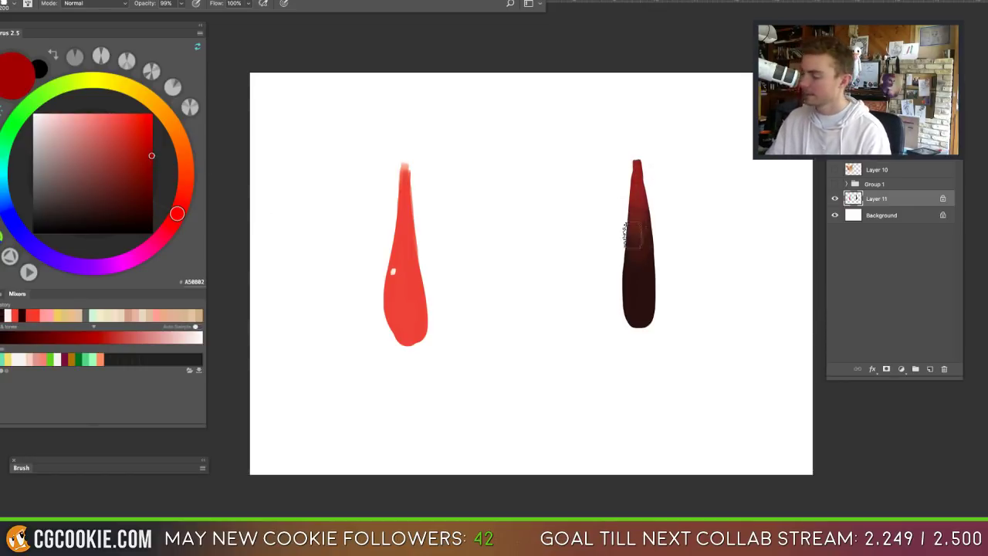
Step: Shade the lower body of the bright red drop with a darker red sampled from the dark drop
{"action": "left_click", "coordinate": [647, 199], "text": "alt"}
{"action": "mouse_move", "coordinate": [414, 281]}
{"action": "left_mouse_down"}
{"action": "mouse_move", "coordinate": [392, 253]}
{"action": "mouse_move", "coordinate": [394, 333]}
{"action": "mouse_move", "coordinate": [413, 337]}
{"action": "mouse_move", "coordinate": [416, 302]}
{"action": "mouse_move", "coordinate": [398, 325]}
{"action": "mouse_move", "coordinate": [405, 269]}
{"action": "left_mouse_up"}
{"action": "left_click", "coordinate": [402, 258], "text": "alt"}
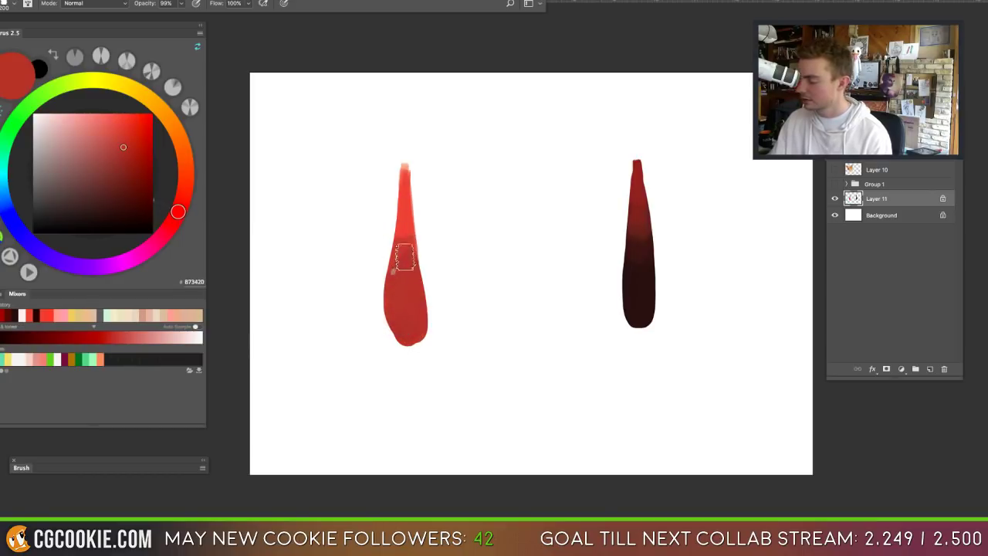
{"action": "left_click_drag", "start_coordinate": [402, 258], "coordinate": [394, 269]}
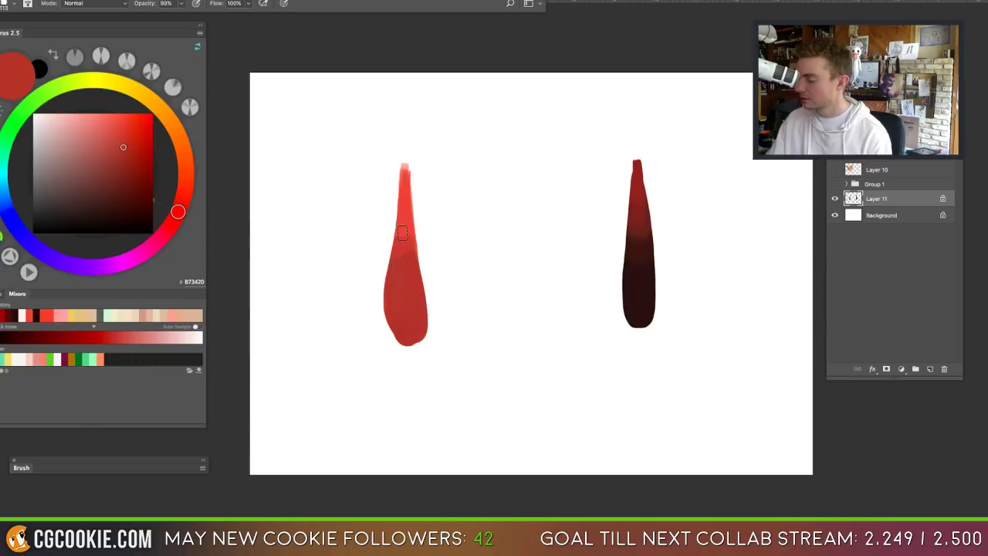
Step: Repaint most of the left drop in more saturated, brighter red, keeping its lower tip slightly duller
{"action": "left_click", "coordinate": [408, 233], "text": "alt"}
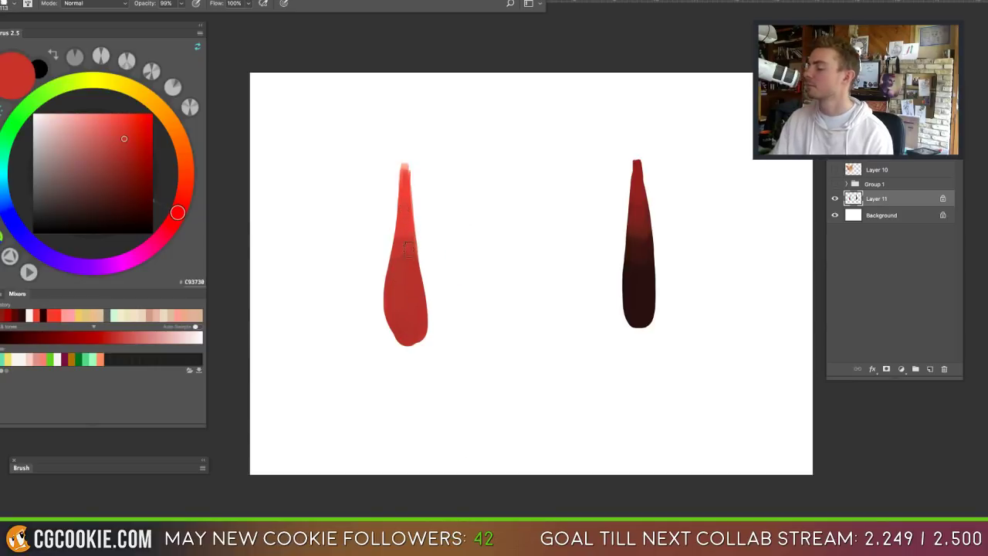
{"action": "left_click", "coordinate": [140, 135]}
{"action": "mouse_move", "coordinate": [403, 169]}
{"action": "left_mouse_down"}
{"action": "mouse_move", "coordinate": [415, 211]}
{"action": "mouse_move", "coordinate": [407, 251]}
{"action": "left_mouse_up"}
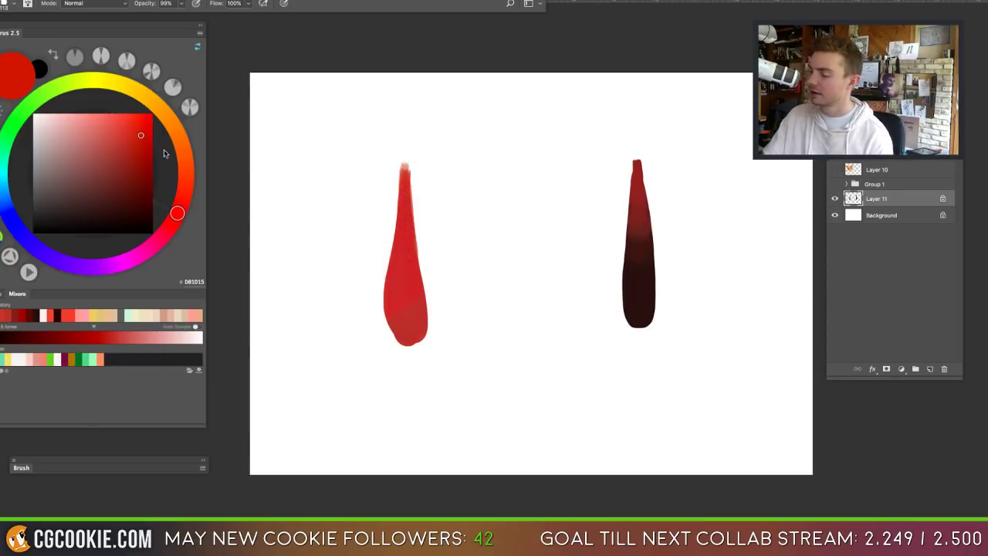
{"action": "left_click", "coordinate": [143, 121]}
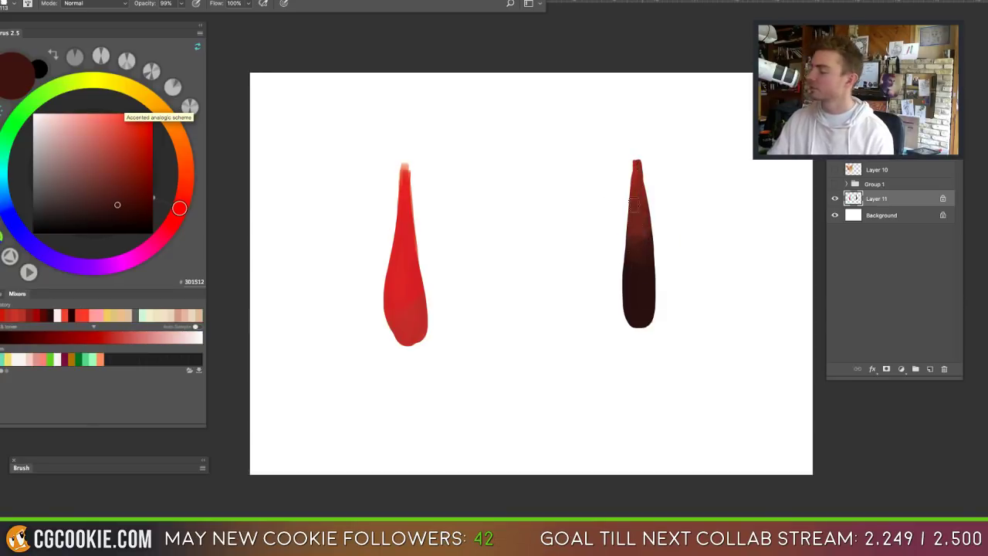
Step: Paint a small pure white highlight on each of the two drops
{"action": "left_click", "coordinate": [348, 199], "text": "alt"}
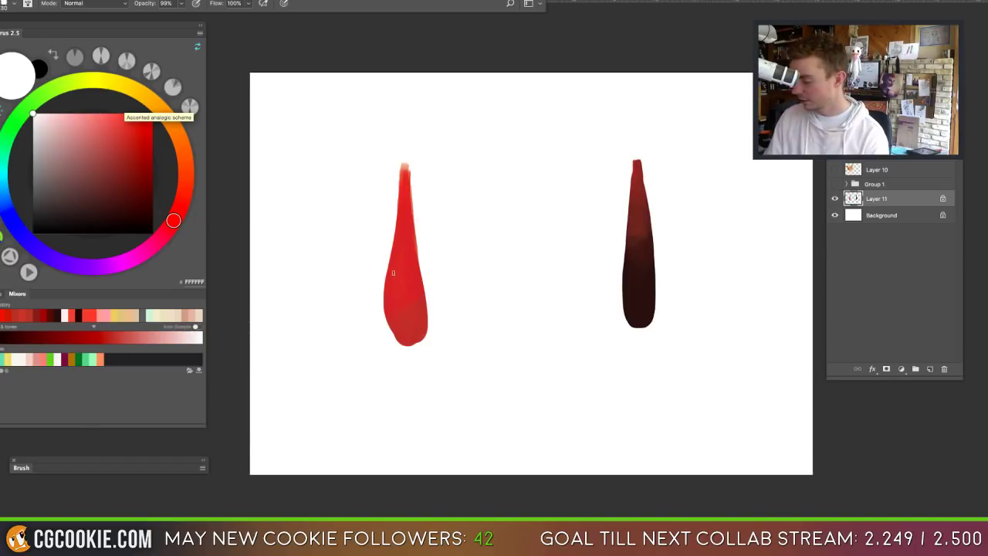
{"action": "left_click_drag", "start_coordinate": [393, 277], "coordinate": [395, 268]}
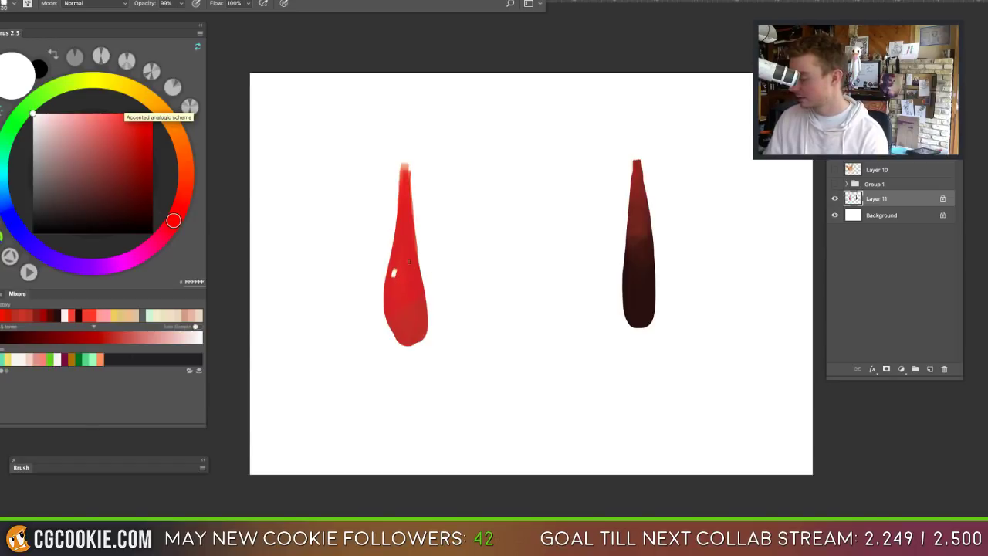
{"action": "left_click_drag", "start_coordinate": [631, 279], "coordinate": [630, 272]}
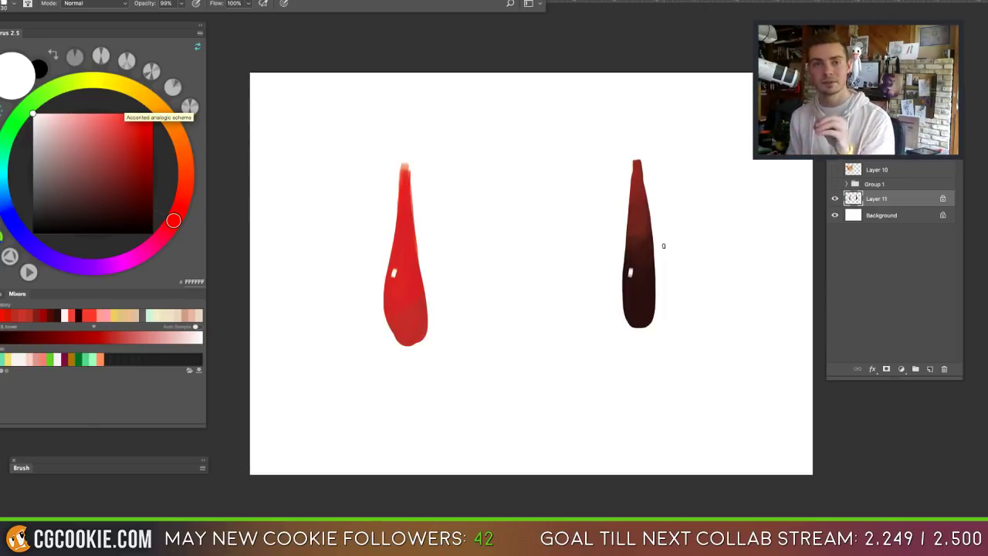
Step: Add a new layer above the drops and choose dark red (920909) as the brush color
{"action": "left_click", "coordinate": [929, 369]}
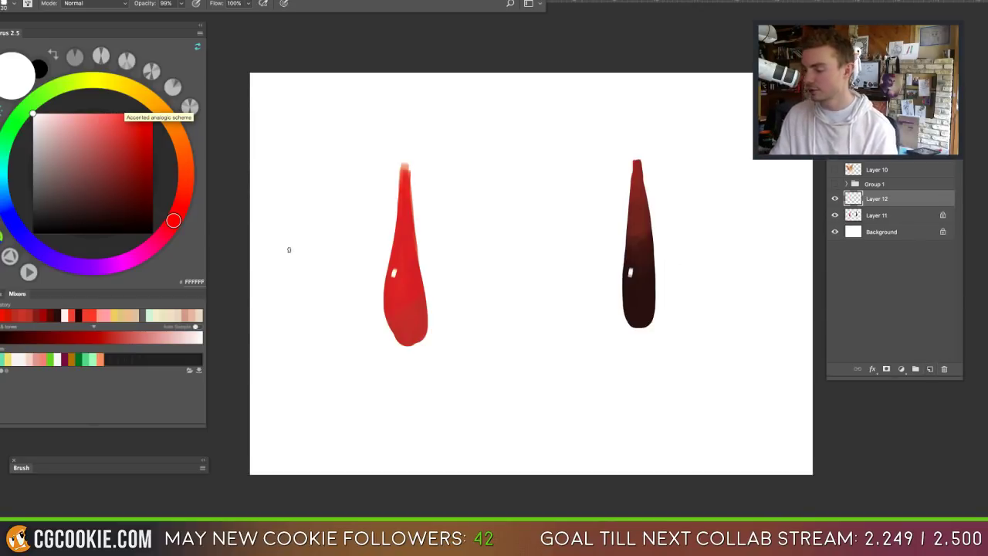
{"action": "left_click", "coordinate": [145, 164]}
Step: Try a dark red outline around the dark drop and around the bright red drop, undoing each one
{"action": "left_click_drag", "start_coordinate": [622, 122], "coordinate": [626, 115]}
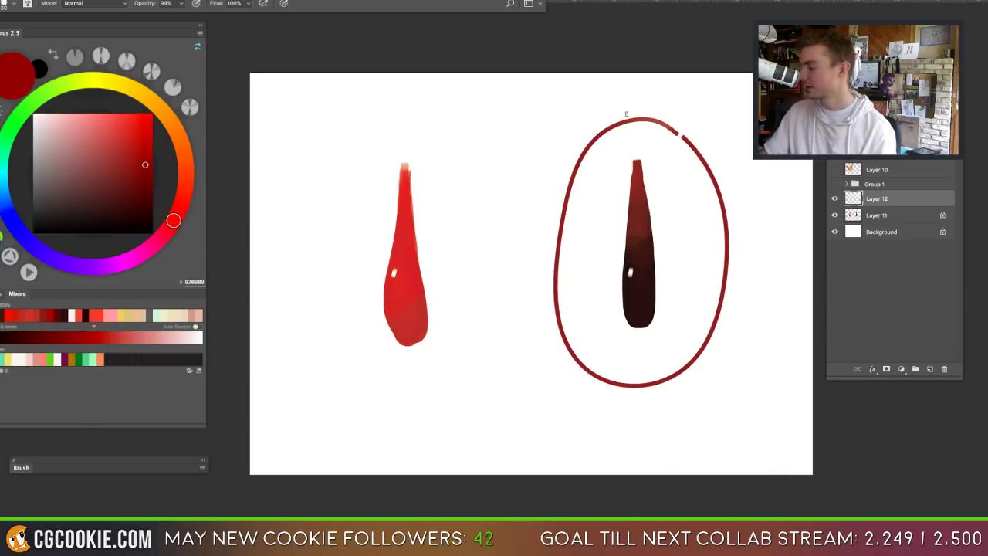
{"action": "left_click_drag", "start_coordinate": [680, 133], "coordinate": [599, 116]}
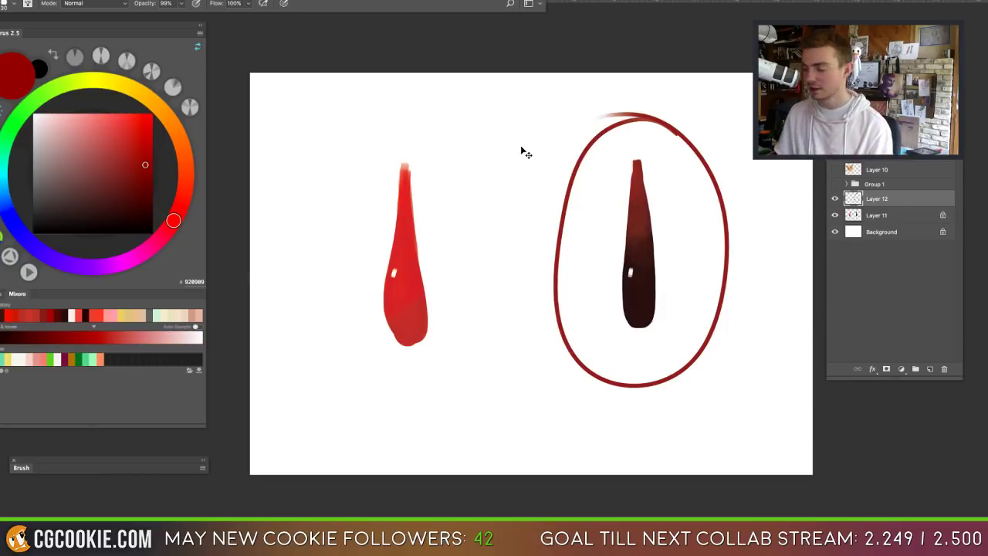
{"action": "key", "text": "ctrl+z"}
{"action": "key", "text": "ctrl+z"}
{"action": "mouse_move", "coordinate": [479, 238]}
{"action": "left_mouse_down"}
{"action": "mouse_move", "coordinate": [456, 130]}
{"action": "mouse_move", "coordinate": [313, 303]}
{"action": "mouse_move", "coordinate": [442, 372]}
{"action": "mouse_move", "coordinate": [400, 119]}
{"action": "left_mouse_up"}
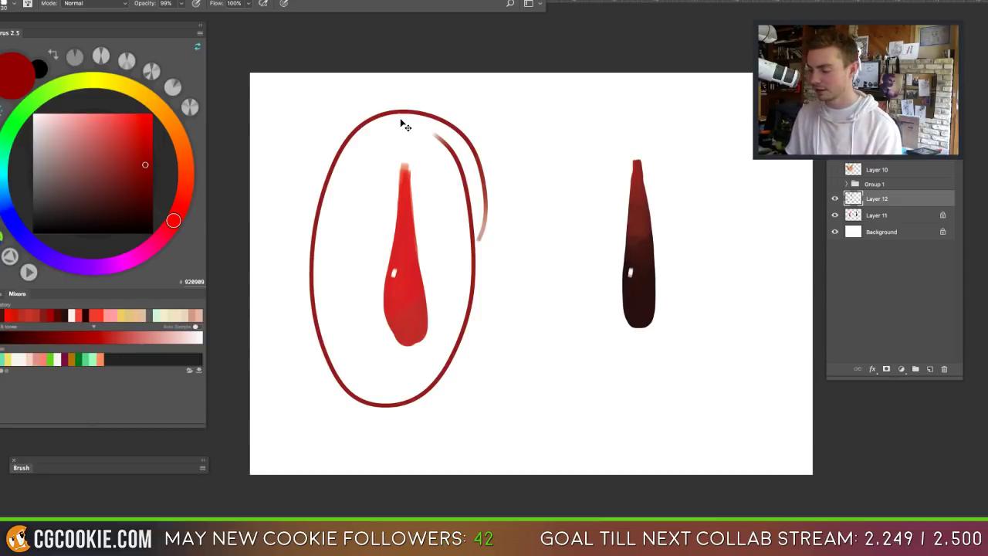
{"action": "key", "text": "ctrl+z"}
{"action": "key", "text": "ctrl+z"}
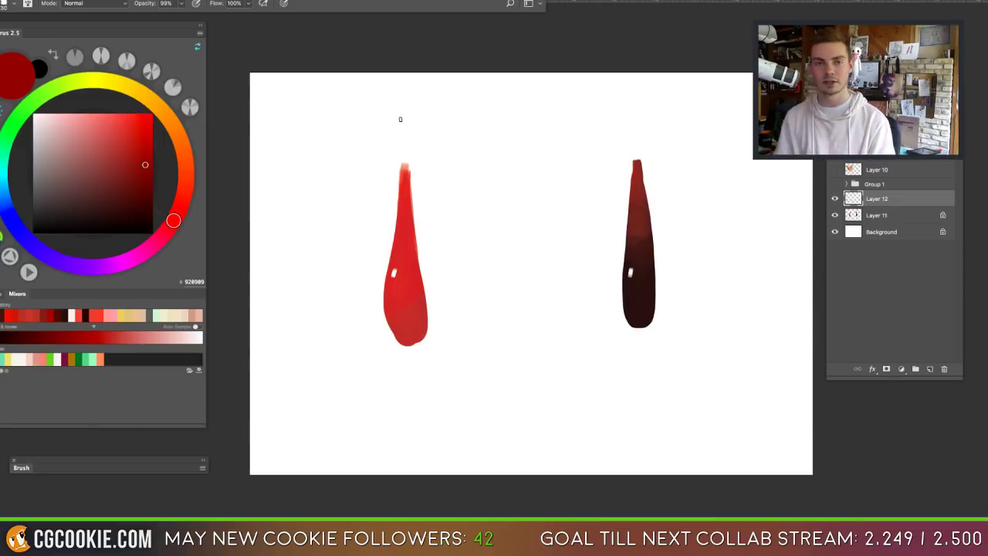
Step: Circle the dark drop on Layer 12 with a dark red oval outline
{"action": "mouse_move", "coordinate": [655, 114]}
{"action": "left_mouse_down"}
{"action": "mouse_move", "coordinate": [627, 116]}
{"action": "mouse_move", "coordinate": [715, 160]}
{"action": "mouse_move", "coordinate": [590, 122]}
{"action": "left_mouse_up"}
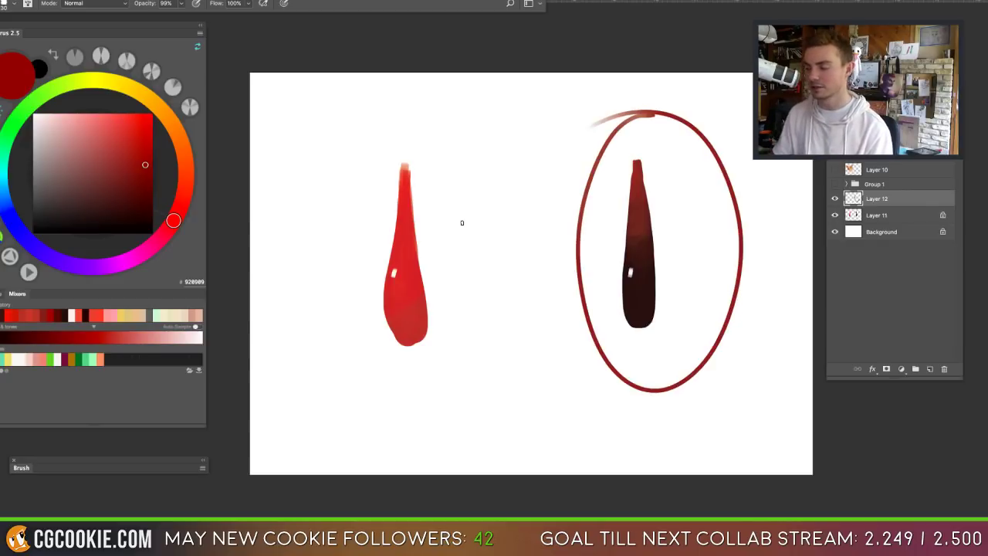
Step: Undo the oval around the dark drop, and try dark red ovals around the bright drop and the dark drop, removing each one
{"action": "key", "text": "ctrl+z"}
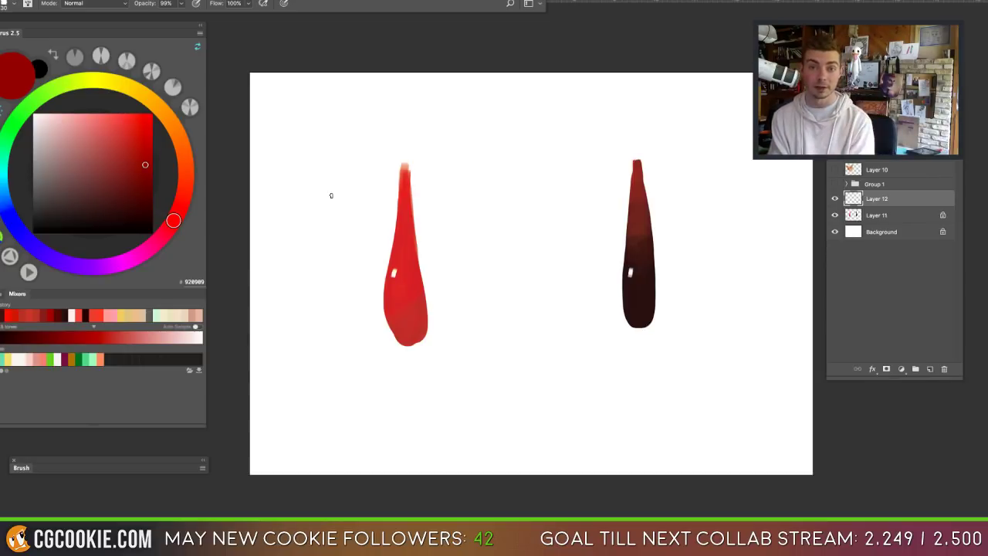
{"action": "left_click_drag", "start_coordinate": [437, 112], "coordinate": [501, 206]}
{"action": "mouse_move", "coordinate": [386, 121]}
{"action": "left_mouse_down"}
{"action": "mouse_move", "coordinate": [516, 167]}
{"action": "mouse_move", "coordinate": [442, 109]}
{"action": "left_mouse_up"}
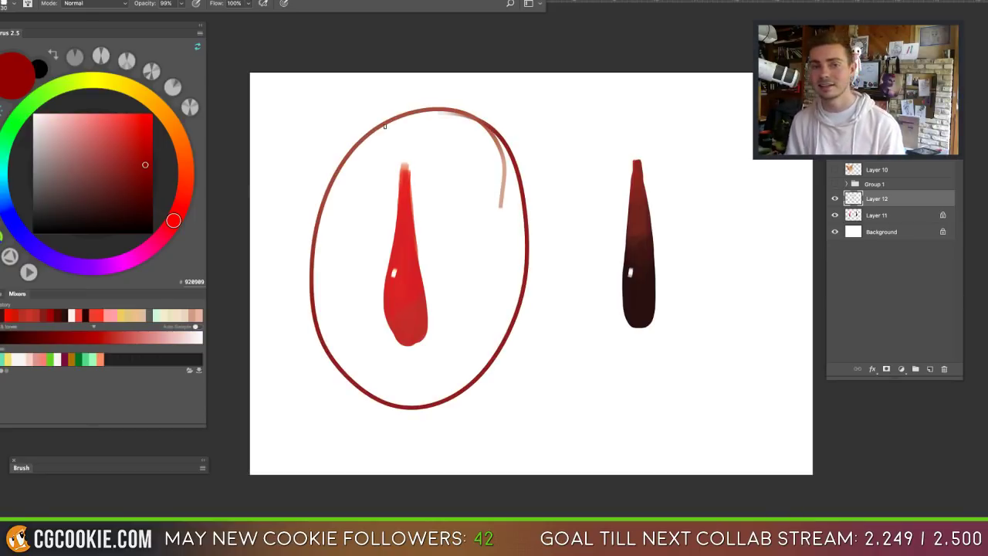
{"action": "key", "text": "Delete"}
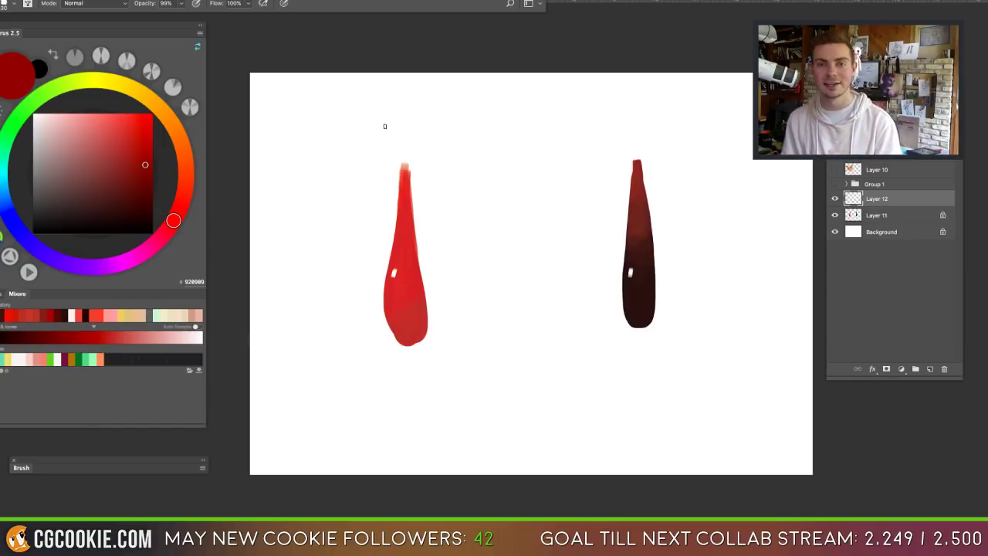
{"action": "mouse_move", "coordinate": [463, 371]}
{"action": "left_mouse_down"}
{"action": "mouse_move", "coordinate": [364, 154]}
{"action": "mouse_move", "coordinate": [463, 364]}
{"action": "left_mouse_up"}
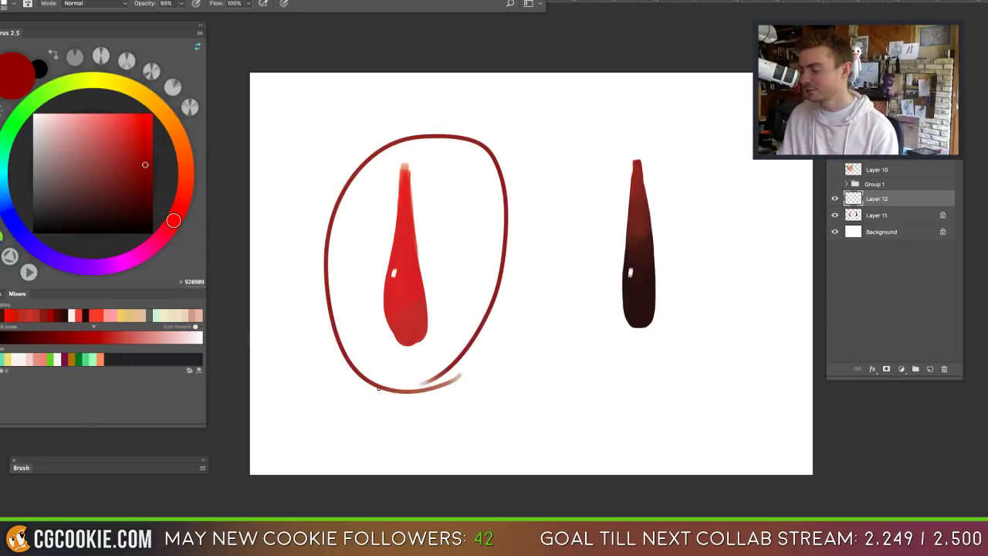
{"action": "key", "text": "ctrl+z"}
{"action": "mouse_move", "coordinate": [690, 145]}
{"action": "left_mouse_down"}
{"action": "mouse_move", "coordinate": [600, 392]}
{"action": "mouse_move", "coordinate": [599, 110]}
{"action": "left_mouse_up"}
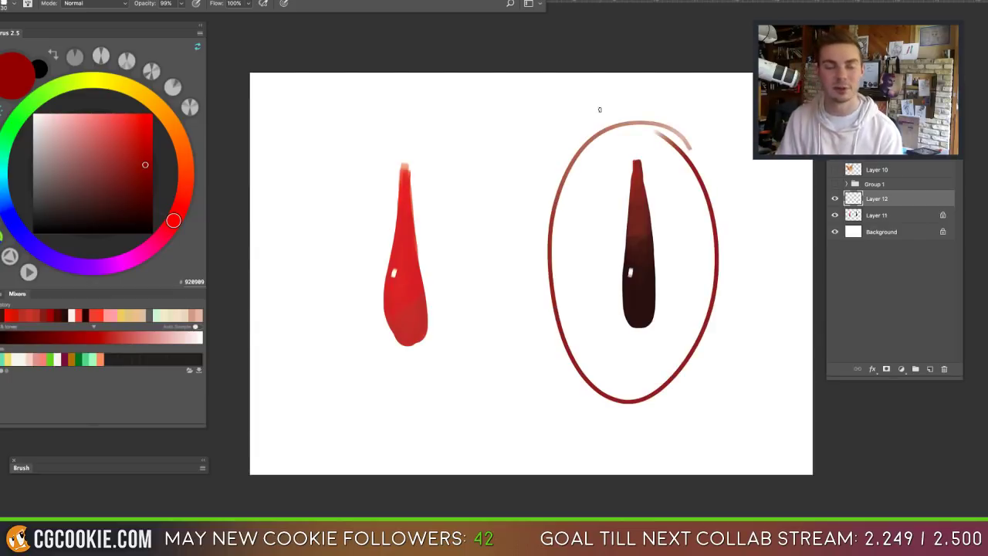
{"action": "key", "text": "ctrl+z"}
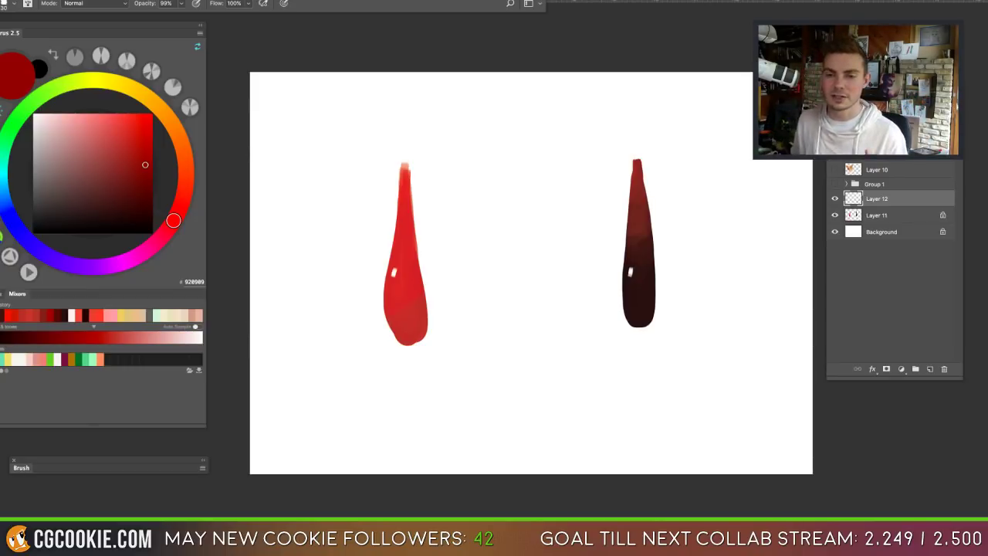
Step: Hide the panels, switch to Chrome to look through the "loish art" image results for color use, and close that window
{"action": "key", "text": "Tab"}
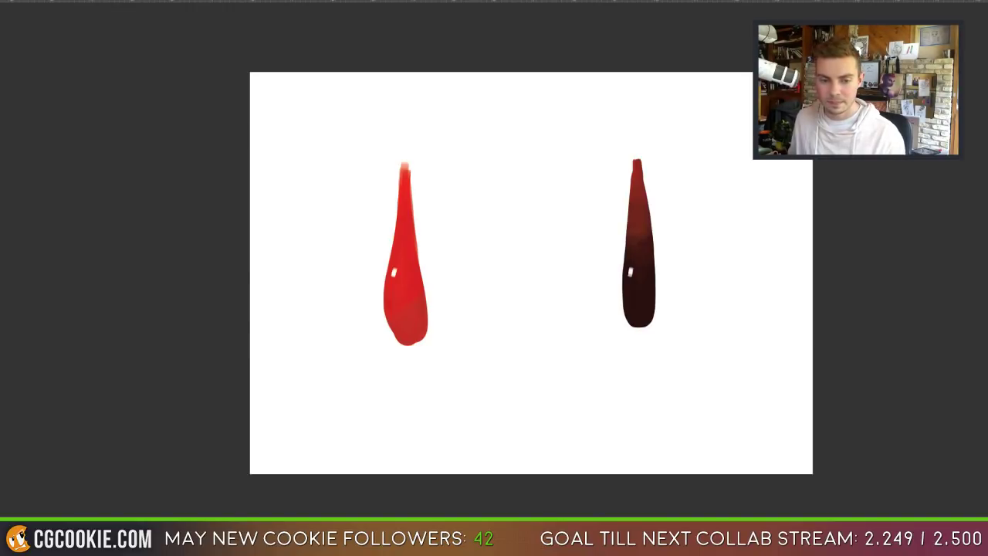
{"action": "key", "text": "super+Tab"}
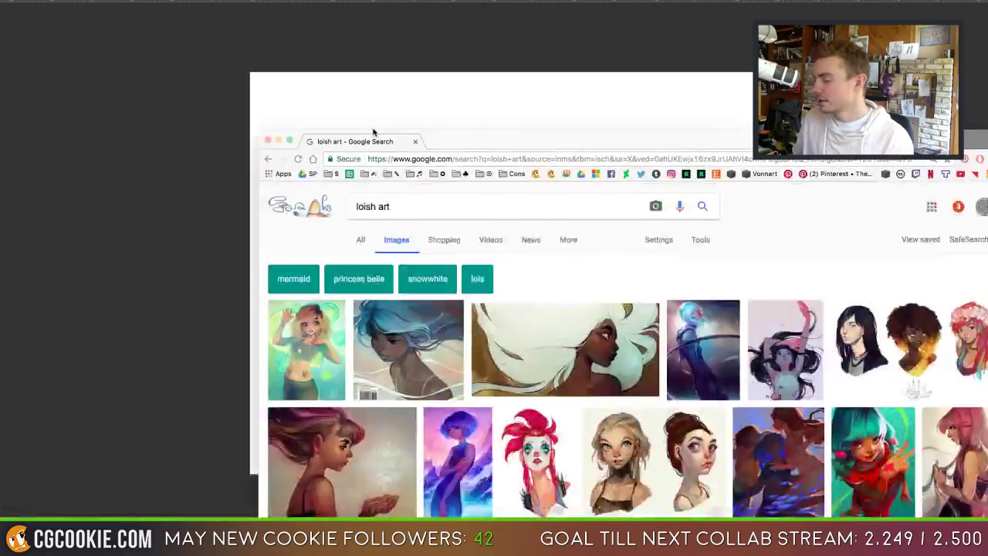
{"action": "scroll", "coordinate": [392, 328], "scroll_direction": "down", "scroll_amount": 1}
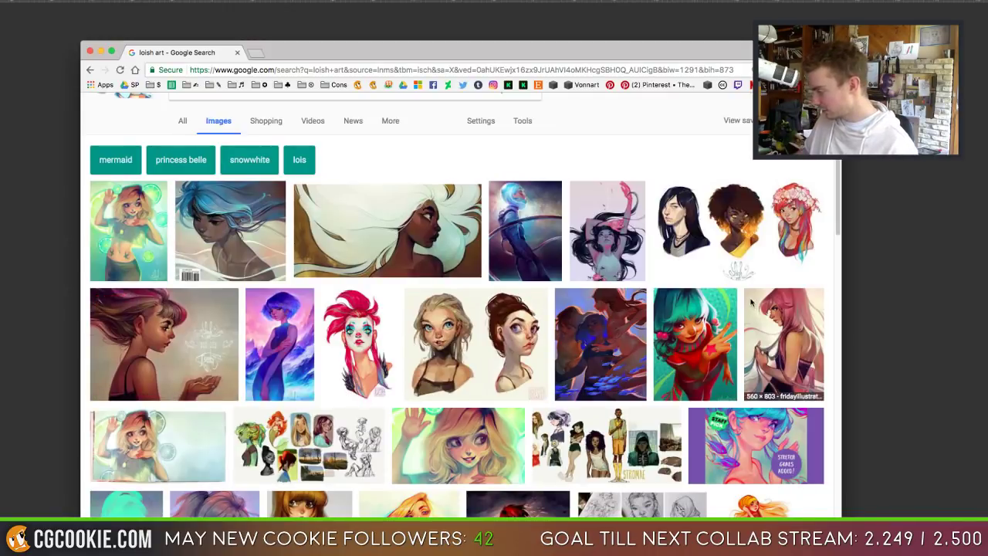
{"action": "scroll", "coordinate": [661, 288], "scroll_direction": "down", "scroll_amount": 5}
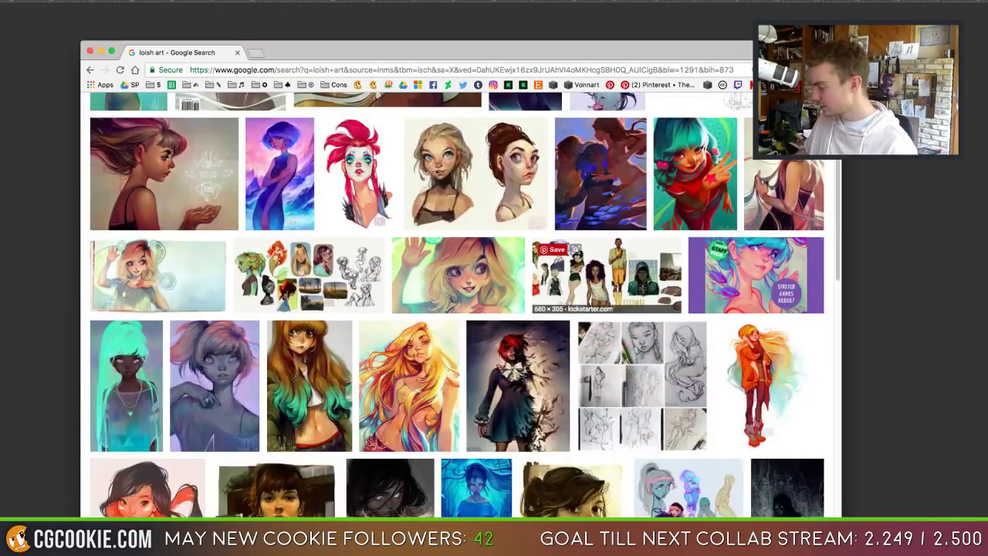
{"action": "scroll", "coordinate": [467, 249], "scroll_direction": "down", "scroll_amount": 1}
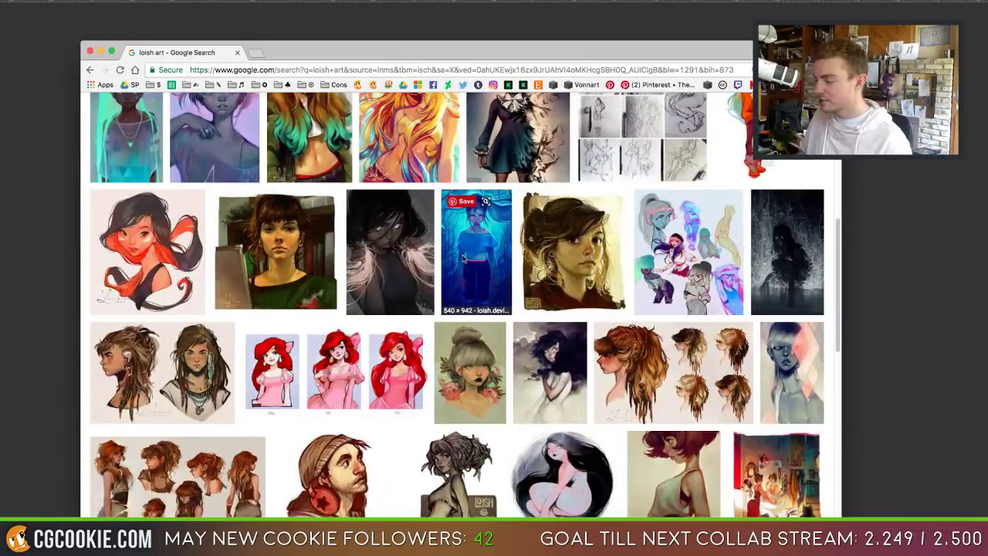
{"action": "scroll", "coordinate": [455, 257], "scroll_direction": "up", "scroll_amount": 2}
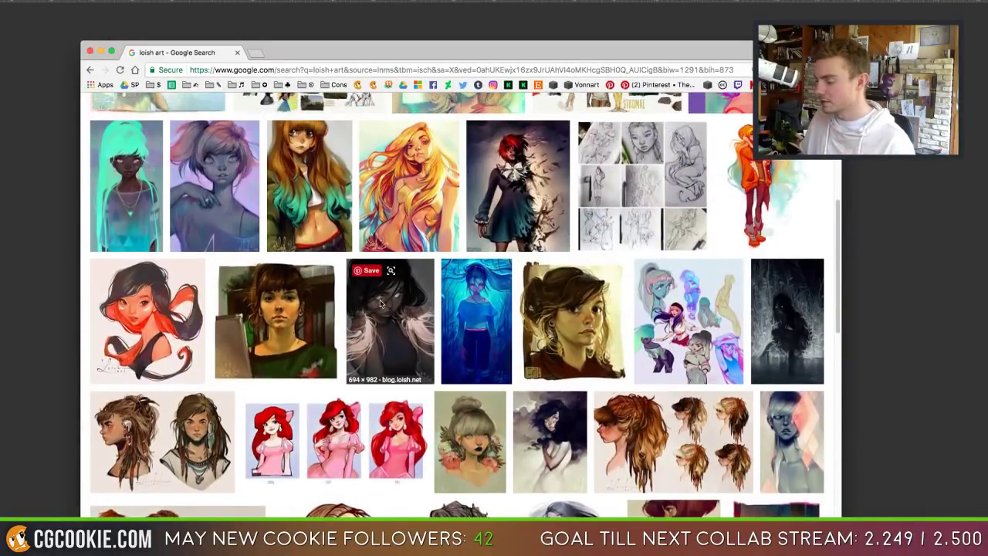
{"action": "scroll", "coordinate": [279, 302], "scroll_direction": "up", "scroll_amount": 8}
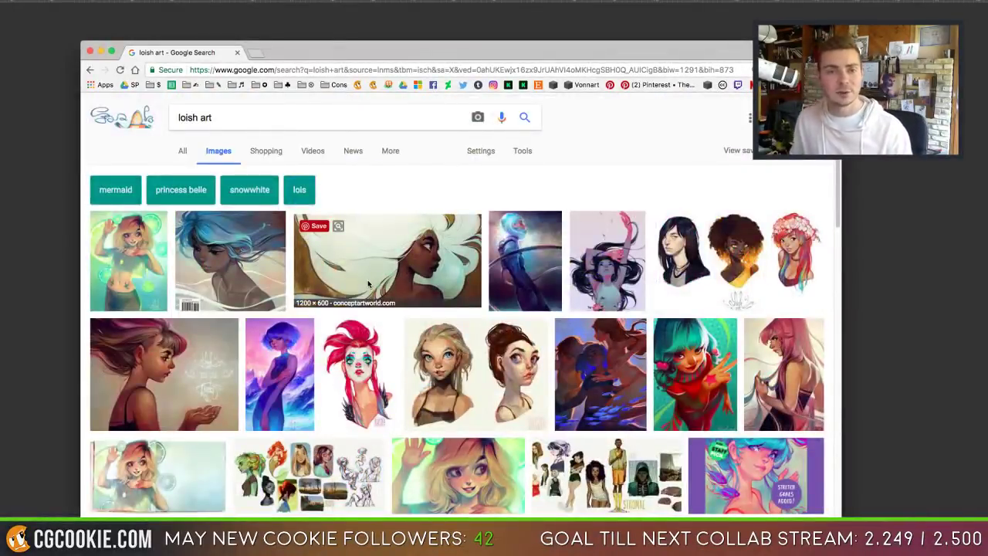
{"action": "left_click", "coordinate": [90, 51]}
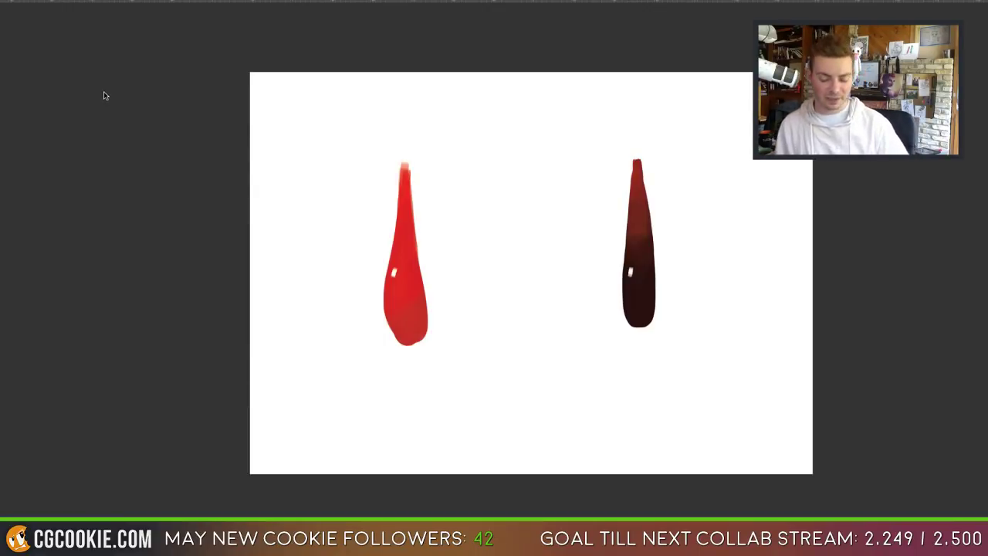
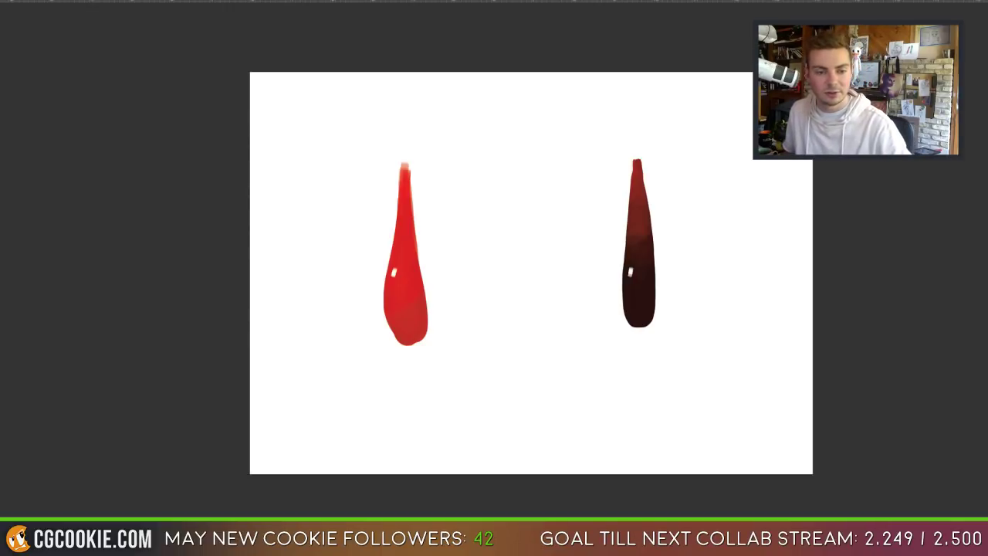
Step: Switch to Chrome to view the film still of the curly-haired woman in the green armchair, and close it
{"action": "key", "text": "Tab"}
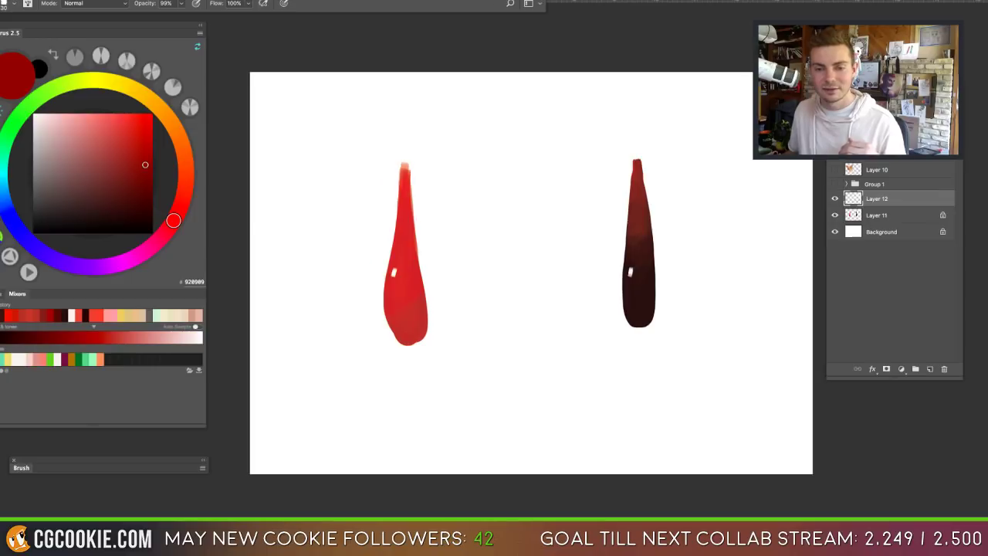
{"action": "key", "text": "Tab"}
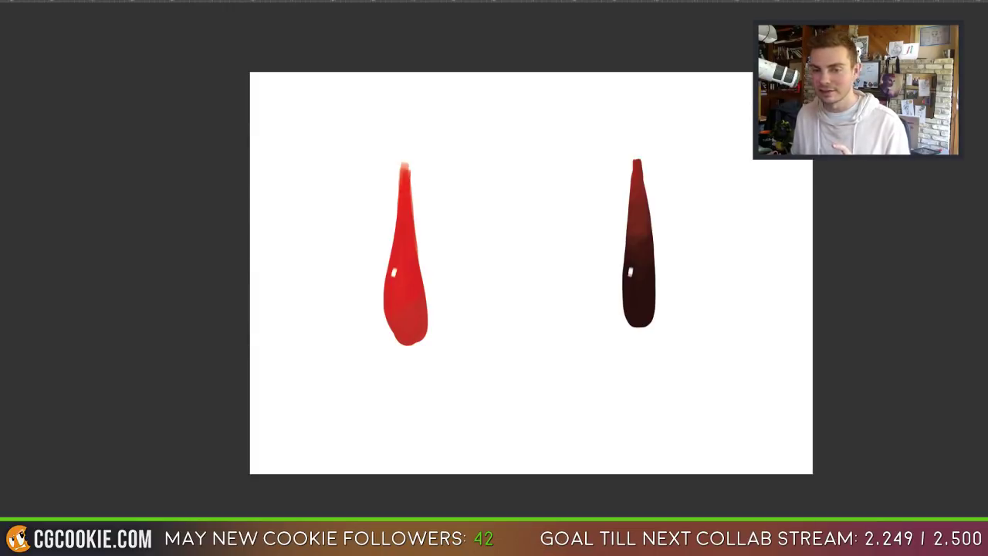
{"action": "key", "text": "super+Tab"}
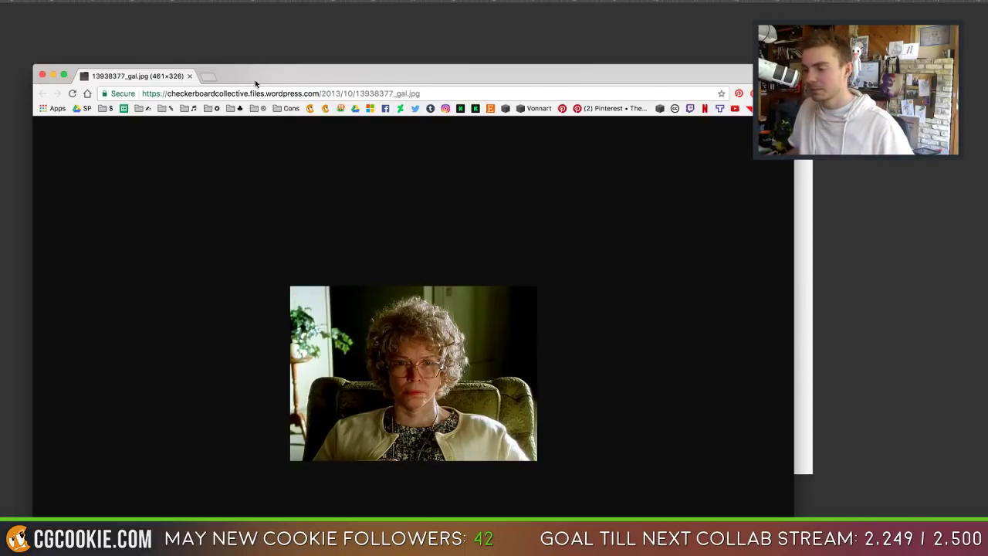
{"action": "key", "text": "super+w"}
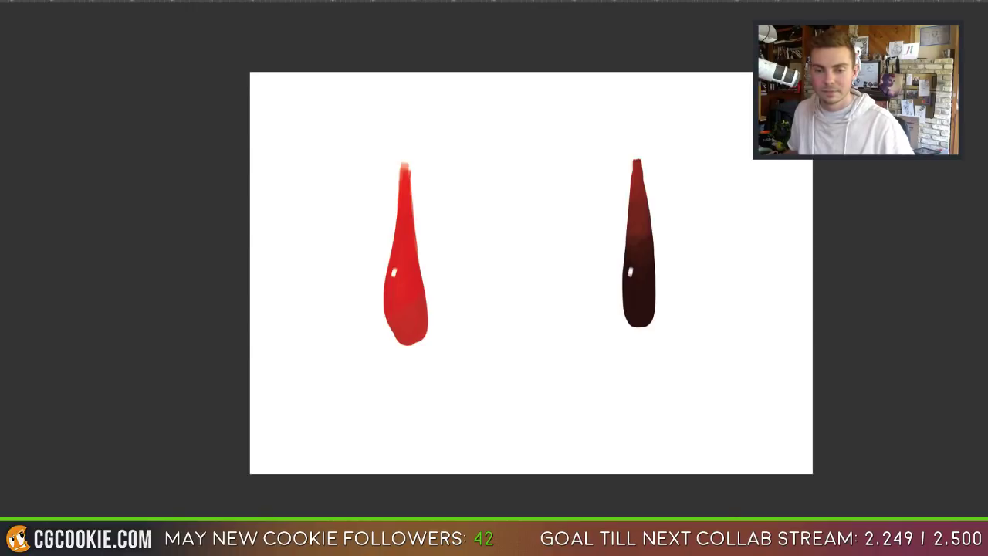
Step: Look through the stills in the Requiem for a Dream film review in Chrome, and close the window
{"action": "key", "text": "super+Tab"}
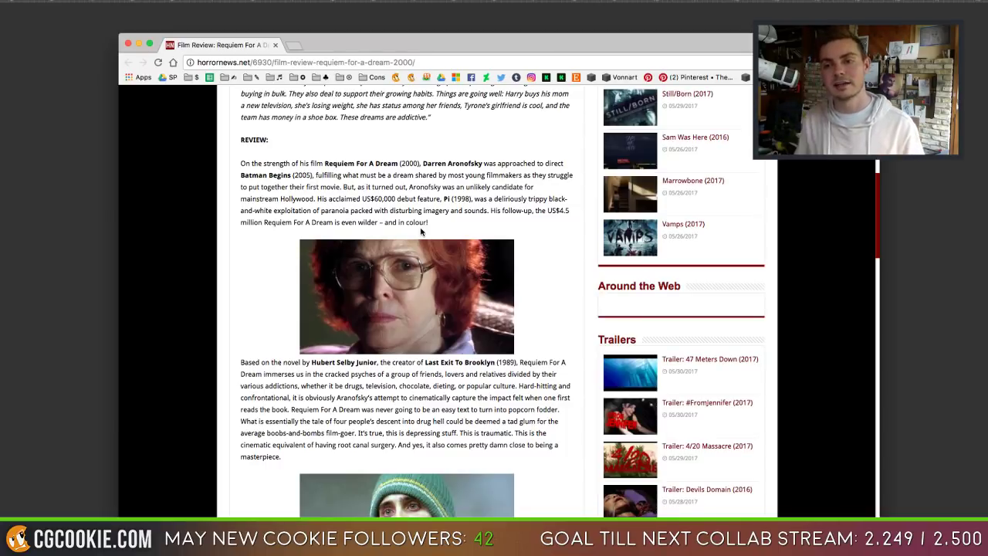
{"action": "scroll", "coordinate": [272, 199], "scroll_direction": "down", "scroll_amount": 5}
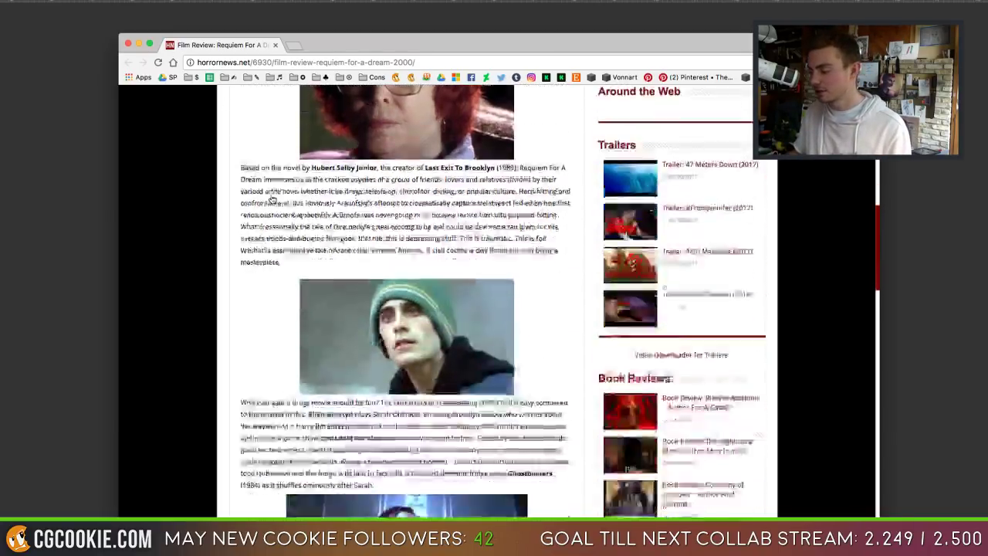
{"action": "scroll", "coordinate": [272, 199], "scroll_direction": "down", "scroll_amount": 15}
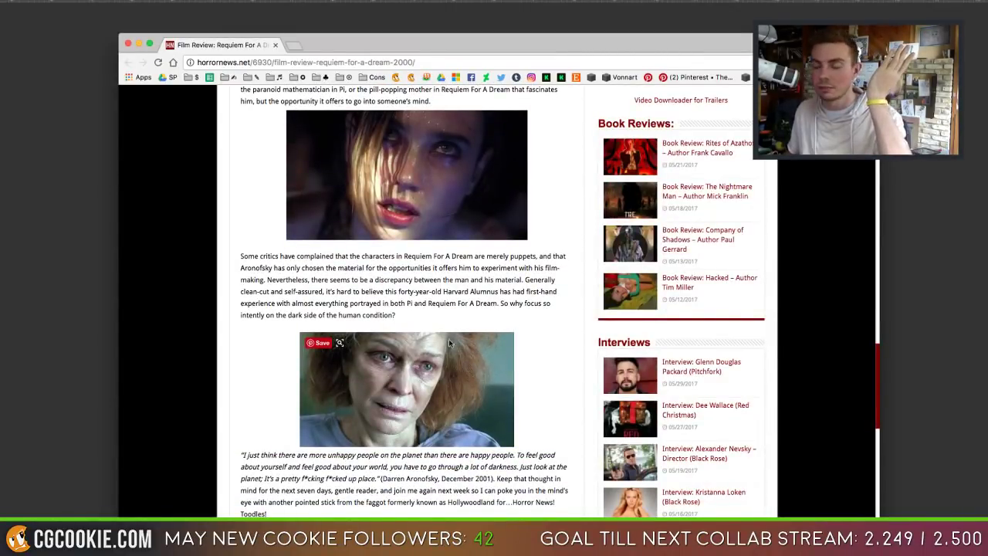
{"action": "left_click", "coordinate": [128, 44]}
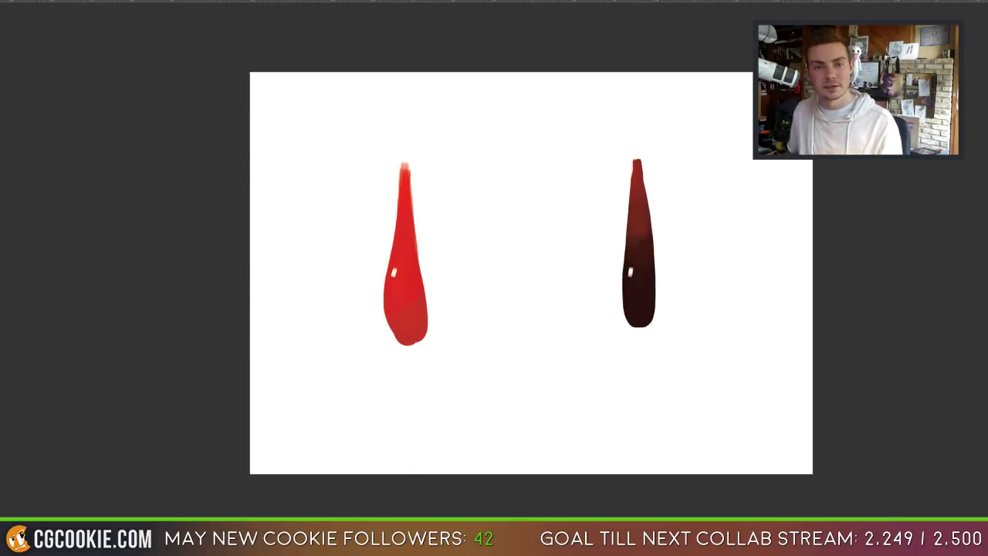
Step: Examine the cold-toned still of the grey-haired woman in the "requiem for a dream mom" image results in Chrome, and close the window
{"action": "key", "text": "super+Tab"}
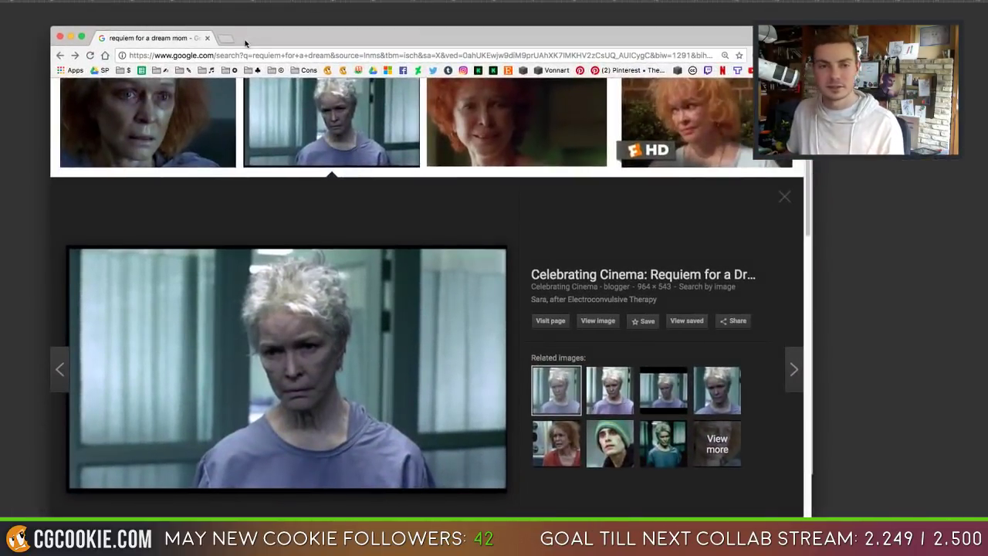
{"action": "scroll", "coordinate": [453, 244], "scroll_direction": "down", "scroll_amount": 1}
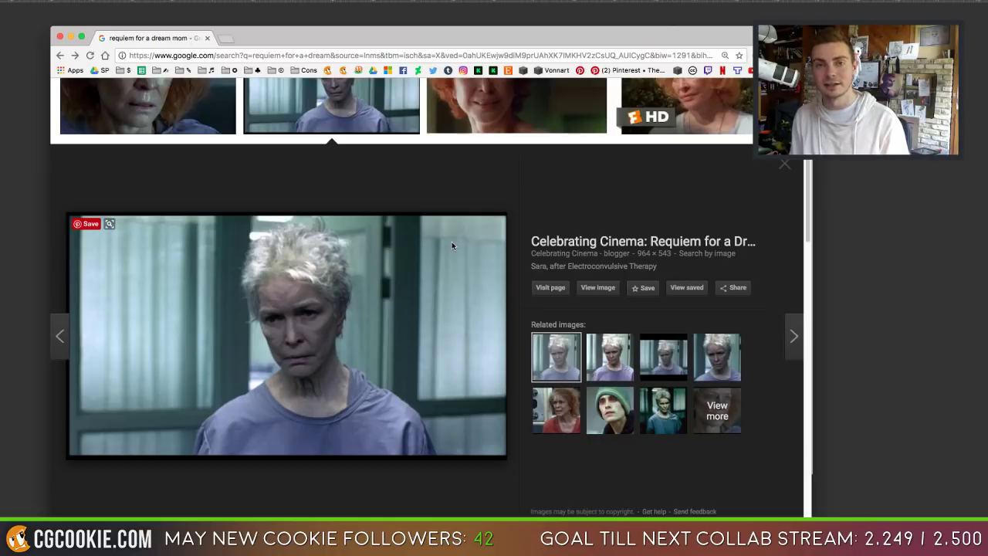
{"action": "scroll", "coordinate": [453, 260], "scroll_direction": "up", "scroll_amount": 1}
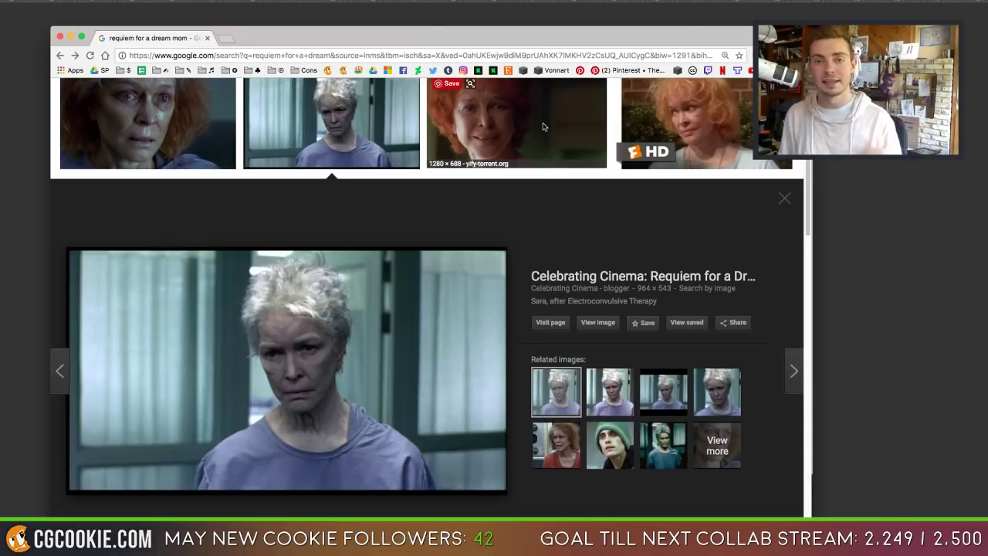
{"action": "scroll", "coordinate": [514, 170], "scroll_direction": "down", "scroll_amount": 2}
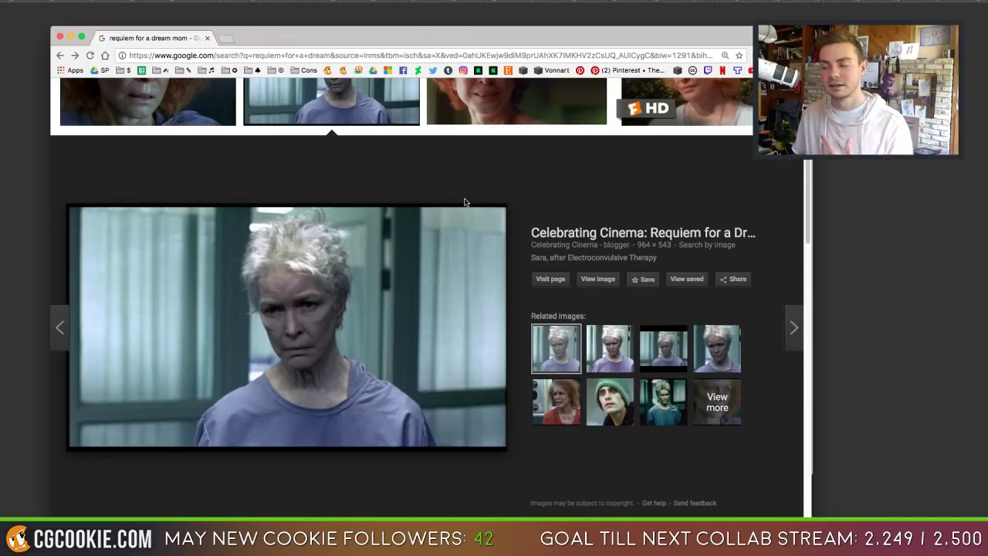
{"action": "left_click", "coordinate": [59, 37]}
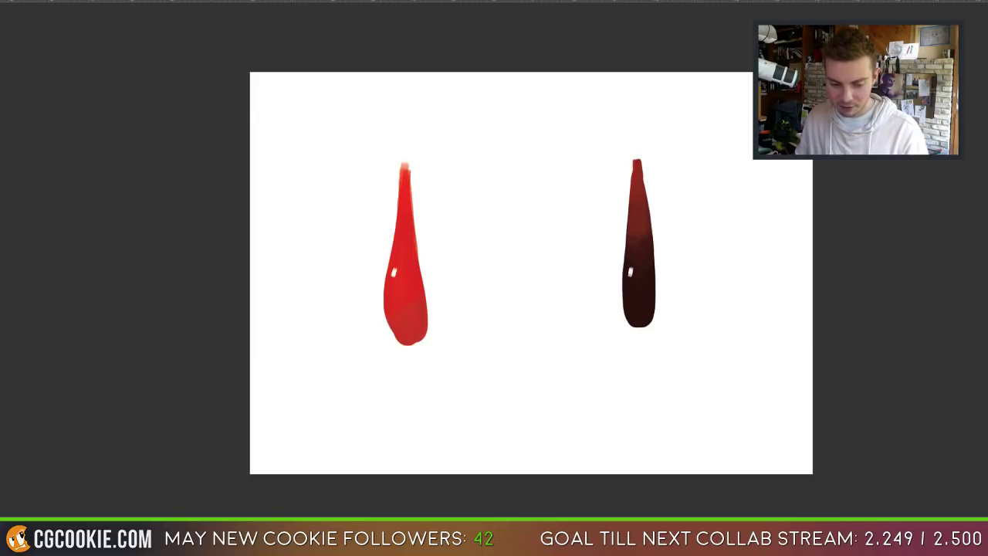
Step: Return to Photoshop with the panels shown and place the Livestreamimage_Colorstream picture of two hands above Layer 12
{"action": "key", "text": "Tab"}
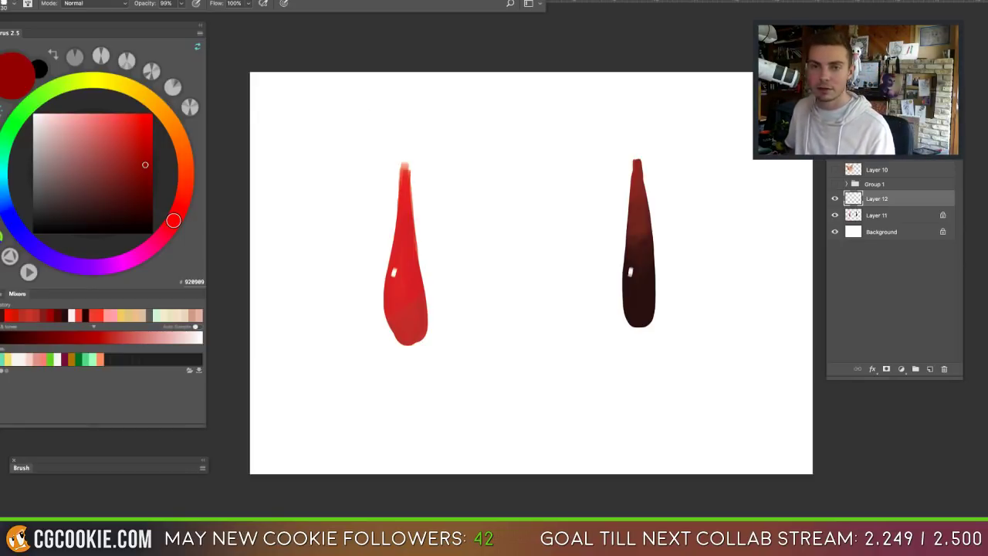
{"action": "left_click_drag", "start_coordinate": [419, 199], "coordinate": [481, 261]}
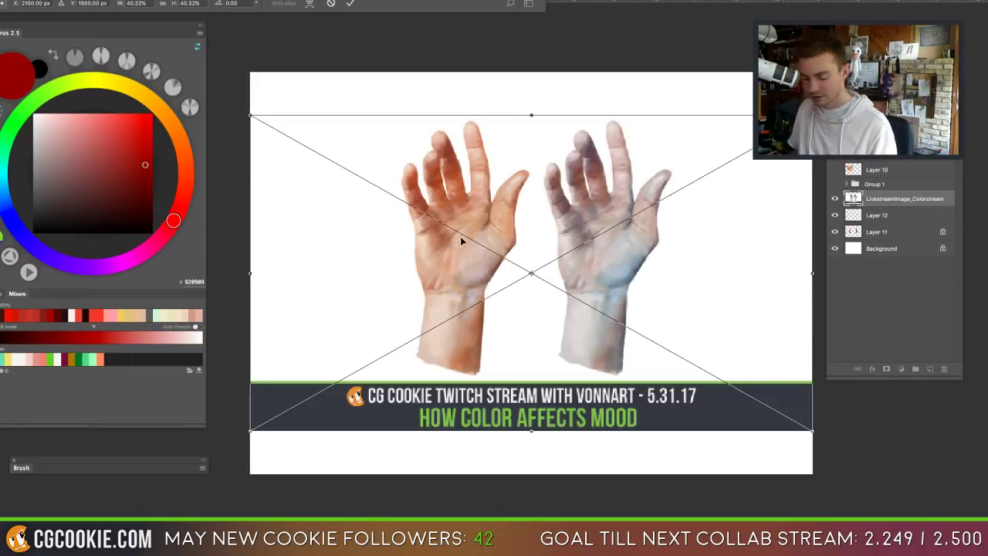
{"action": "key", "text": "Return"}
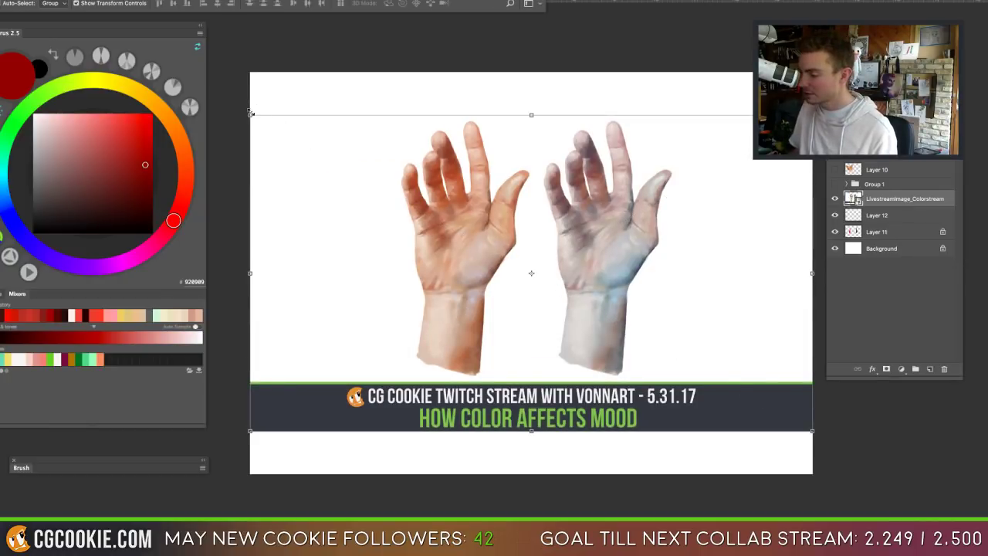
Step: Enlarge the placed hands picture and reposition it so both hands fill the canvas and the title banner falls outside
{"action": "left_click_drag", "start_coordinate": [251, 113], "coordinate": [189, 27]}
{"action": "left_click_drag", "start_coordinate": [397, 176], "coordinate": [516, 305]}
{"action": "key", "text": "Return"}
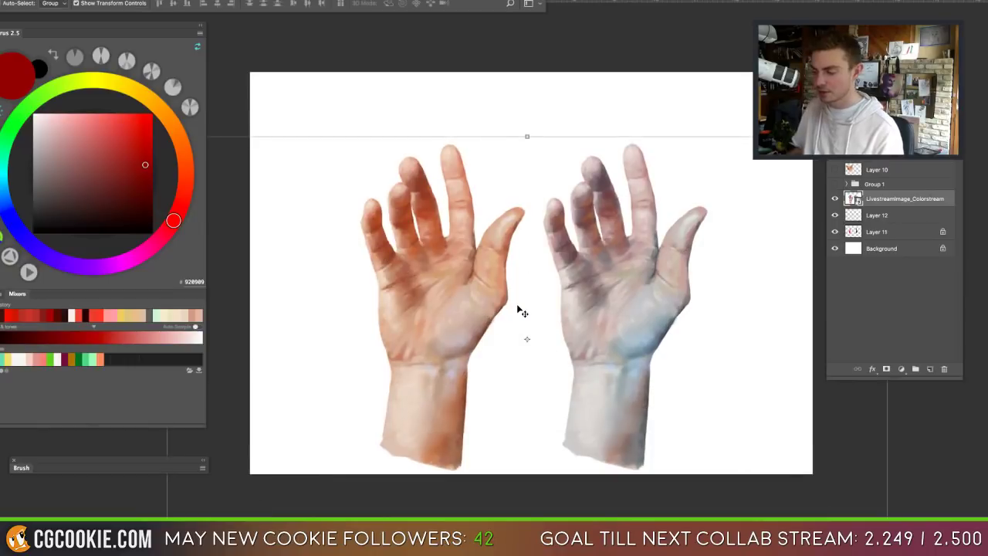
{"action": "key", "text": "b"}
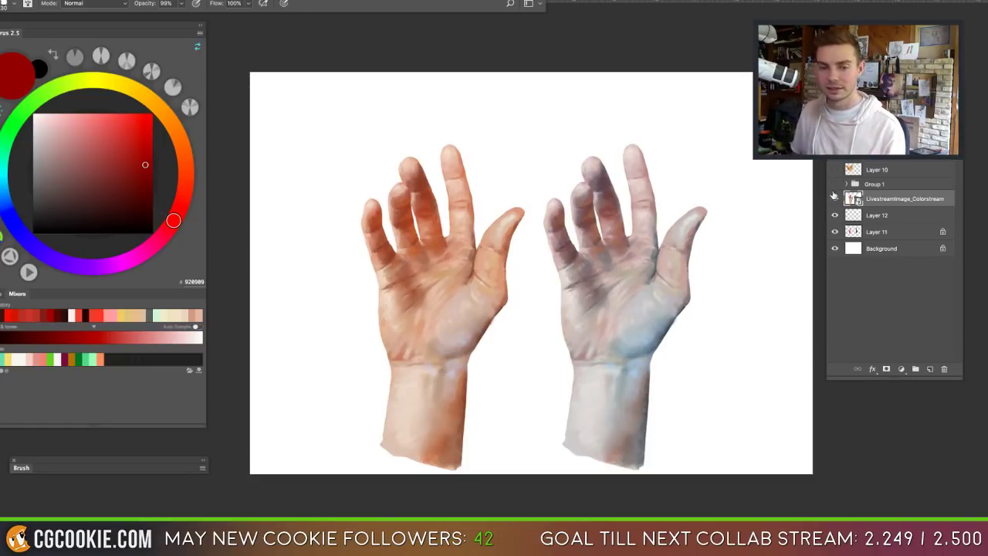
Step: View the picture of the two hands without panels, check the "kill bill" image results in Chrome, and return to Photoshop with panels shown
{"action": "left_click", "coordinate": [833, 197]}
{"action": "key", "text": "Tab"}
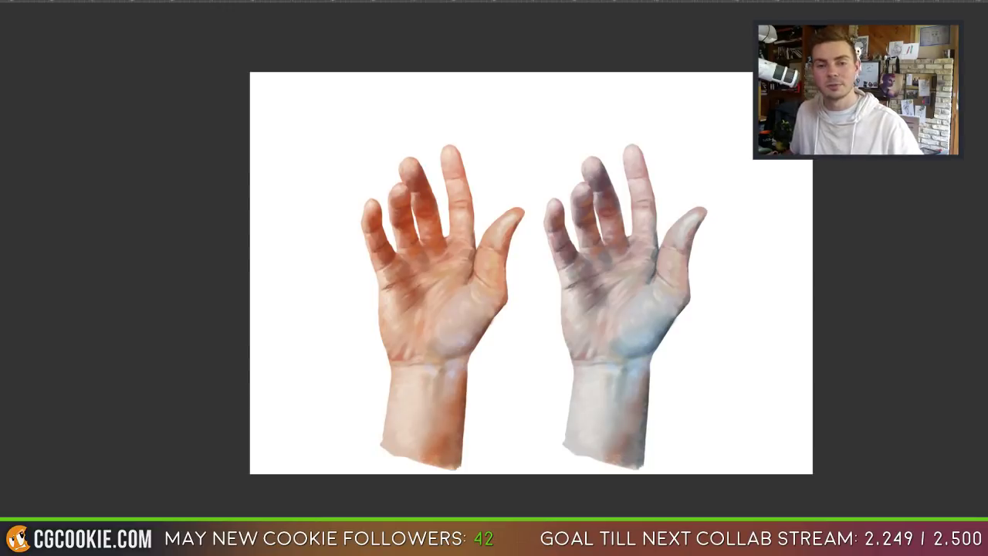
{"action": "key", "text": "super+Tab"}
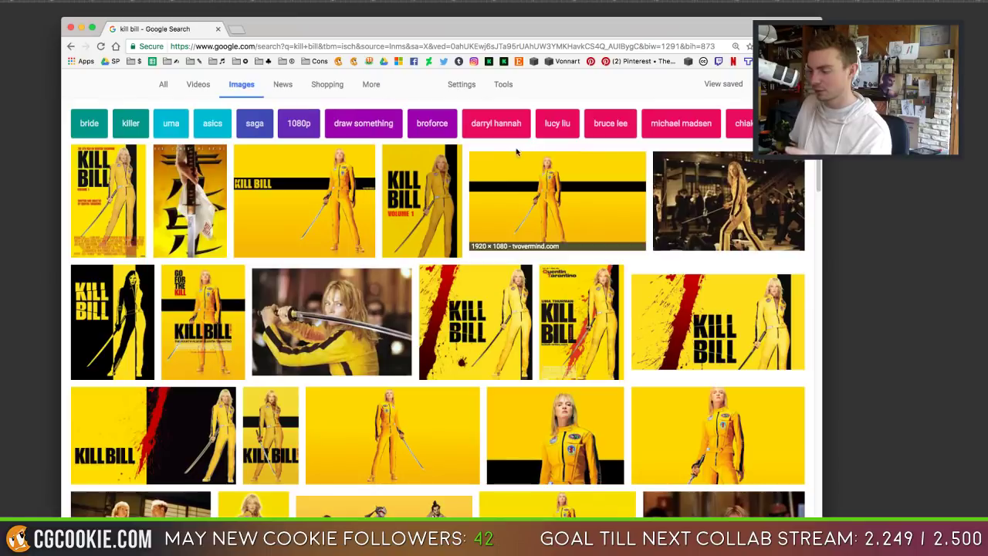
{"action": "key", "text": "super+Tab"}
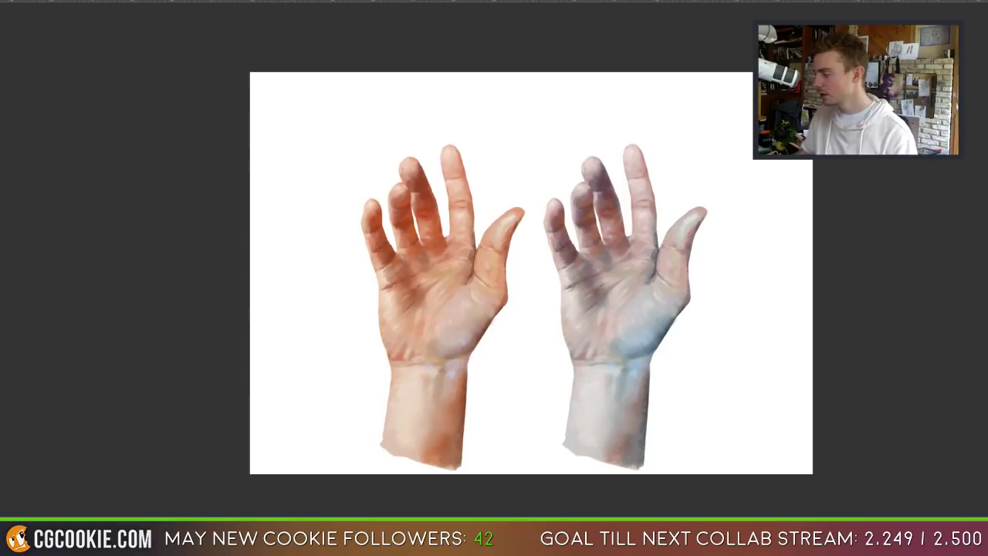
{"action": "key", "text": "Tab"}
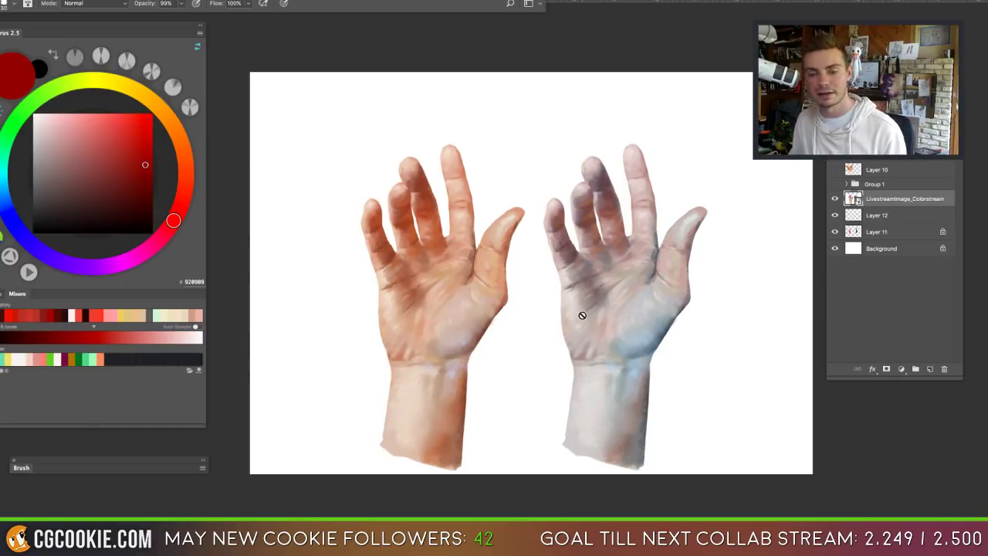
Step: Hide the hands picture and Layer 12, and show Layer 10 and Group 1 to compare the two pig heads
{"action": "left_click", "coordinate": [835, 199]}
{"action": "left_click", "coordinate": [834, 169]}
{"action": "left_click", "coordinate": [835, 169]}
{"action": "left_click", "coordinate": [835, 169]}
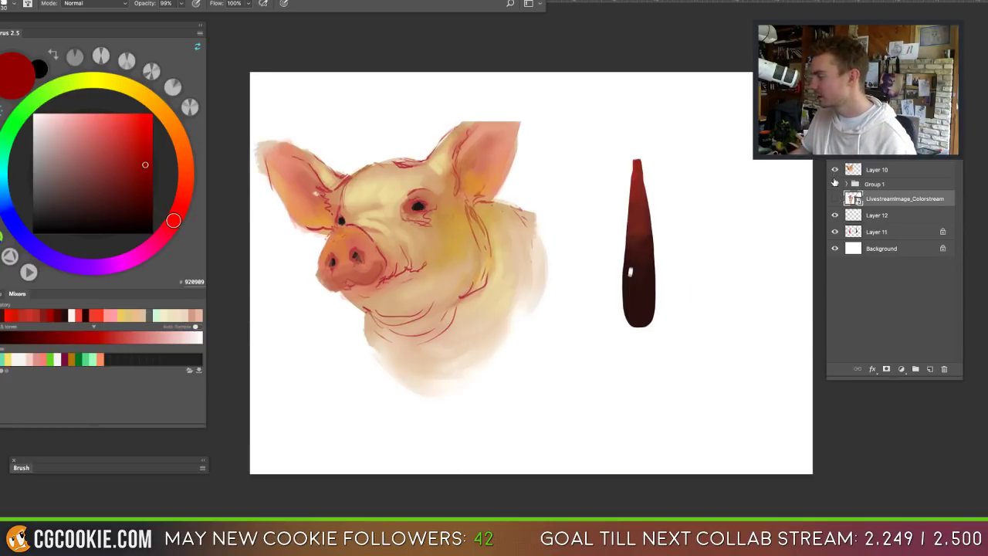
{"action": "left_click", "coordinate": [834, 184]}
{"action": "left_click", "coordinate": [835, 214]}
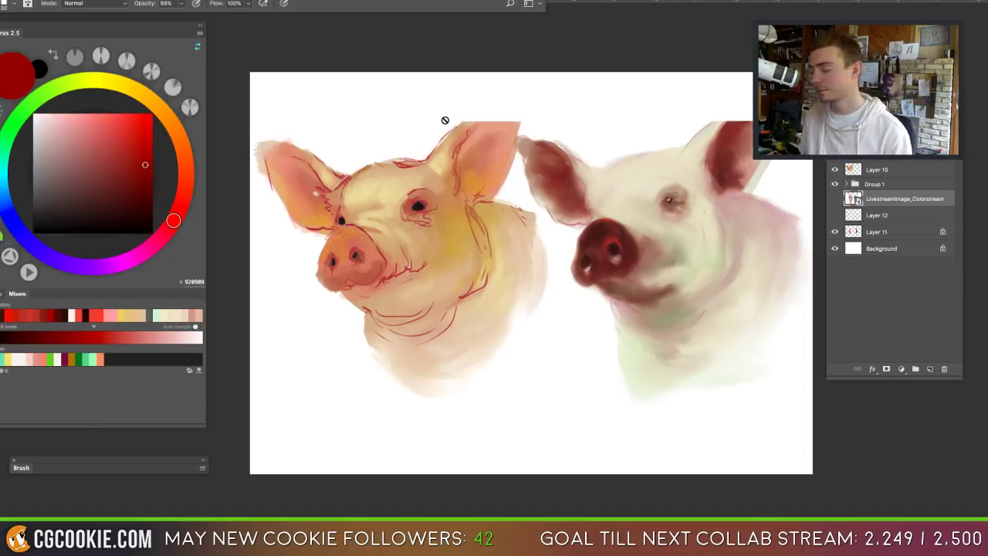
Step: Hide Group 1, Layer 10 and Layer 11 so only the white Background shows, and hide the panels
{"action": "left_click", "coordinate": [833, 184]}
{"action": "left_click", "coordinate": [833, 169]}
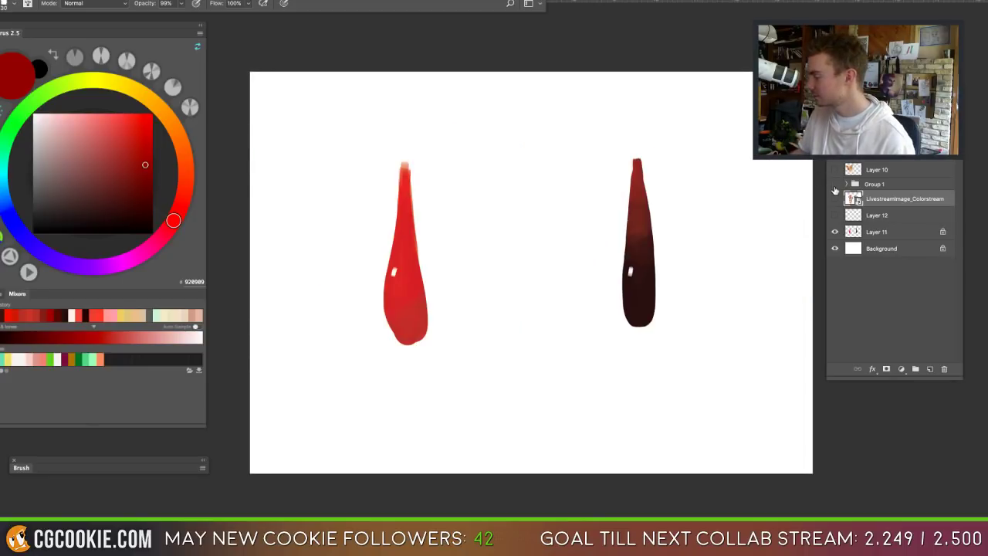
{"action": "left_click", "coordinate": [833, 232]}
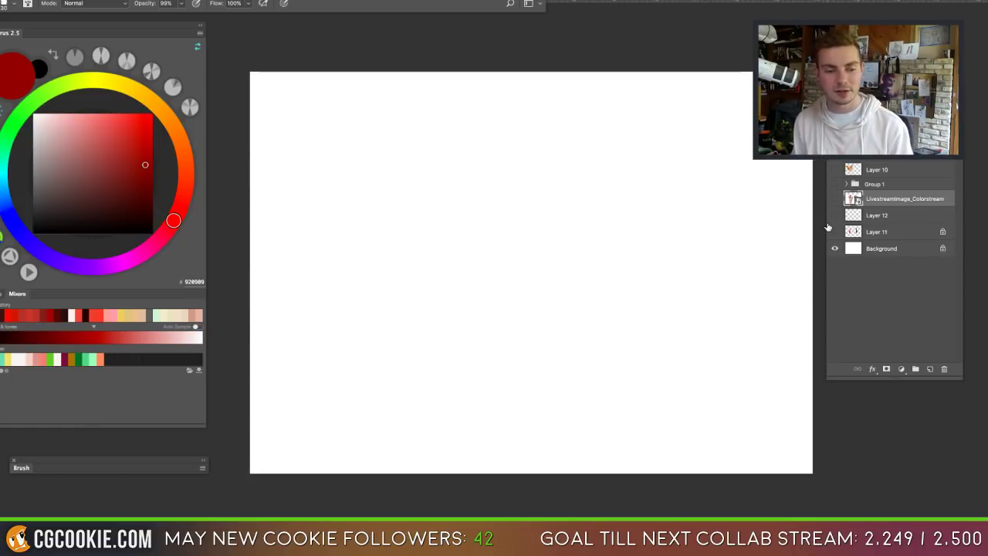
{"action": "key", "text": "Tab"}
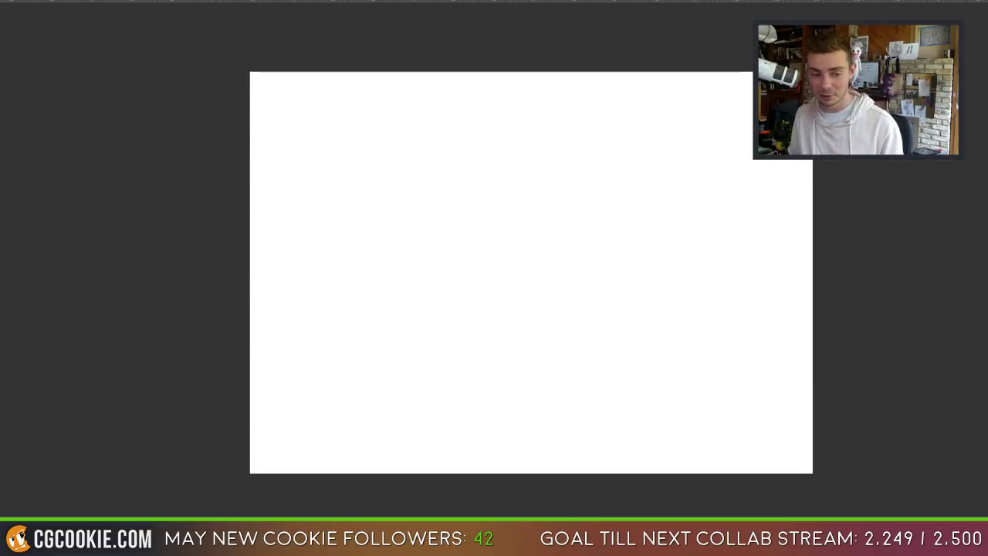
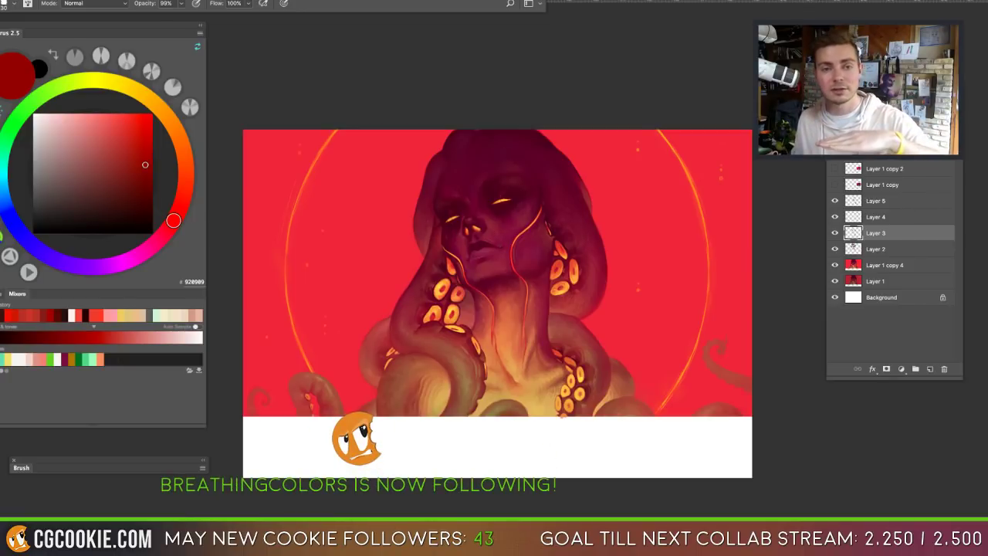
Step: Hide all layers of the red tentacle-woman artwork and add a new empty layer directly above the Background
{"action": "key", "text": "Tab"}
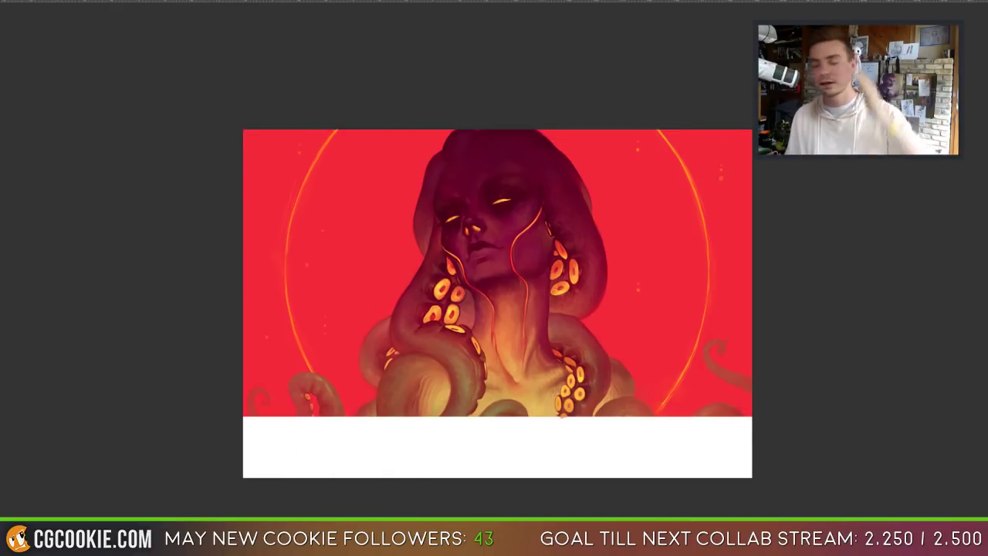
{"action": "key", "text": "Tab"}
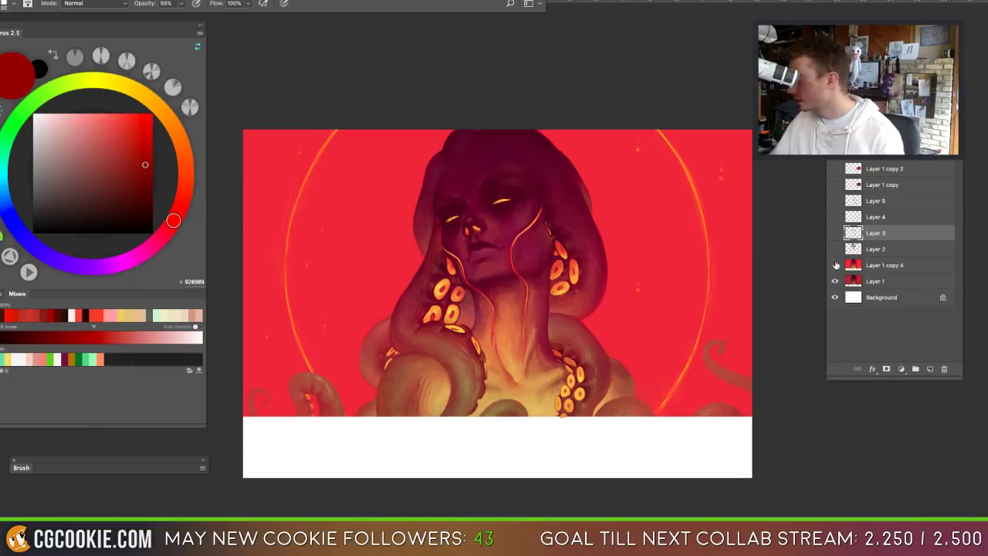
{"action": "left_click", "coordinate": [860, 298]}
{"action": "left_click", "coordinate": [930, 369]}
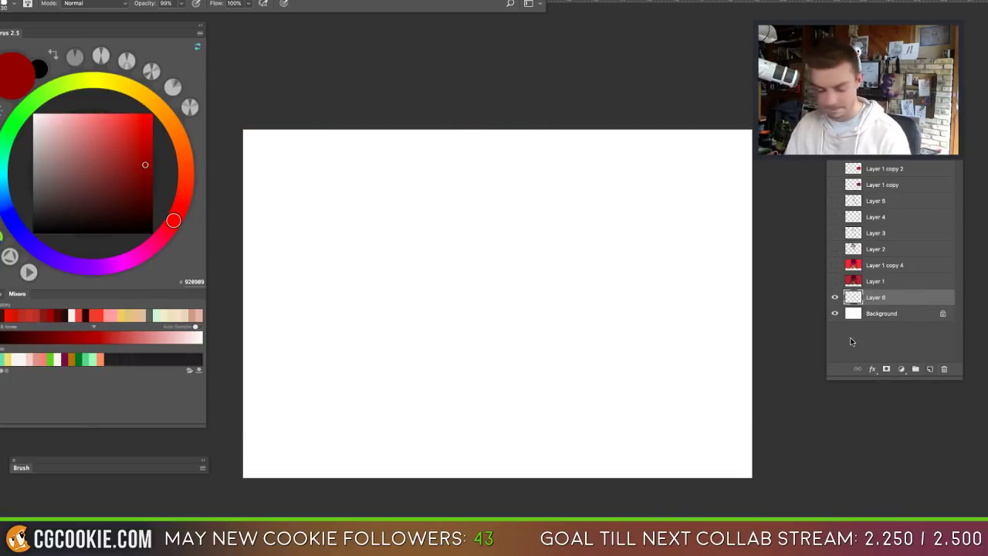
Step: Sketch a wavy rising dark red curve crossed by a straight diagonal line, and undo both strokes
{"action": "mouse_move", "coordinate": [284, 354]}
{"action": "left_mouse_down"}
{"action": "mouse_move", "coordinate": [305, 332]}
{"action": "mouse_move", "coordinate": [316, 327]}
{"action": "mouse_move", "coordinate": [330, 347]}
{"action": "mouse_move", "coordinate": [379, 310]}
{"action": "mouse_move", "coordinate": [409, 335]}
{"action": "mouse_move", "coordinate": [460, 293]}
{"action": "mouse_move", "coordinate": [487, 330]}
{"action": "mouse_move", "coordinate": [524, 315]}
{"action": "mouse_move", "coordinate": [544, 277]}
{"action": "mouse_move", "coordinate": [580, 301]}
{"action": "mouse_move", "coordinate": [646, 207]}
{"action": "mouse_move", "coordinate": [671, 242]}
{"action": "mouse_move", "coordinate": [708, 167]}
{"action": "left_mouse_up"}
{"action": "left_click_drag", "start_coordinate": [249, 383], "coordinate": [742, 179]}
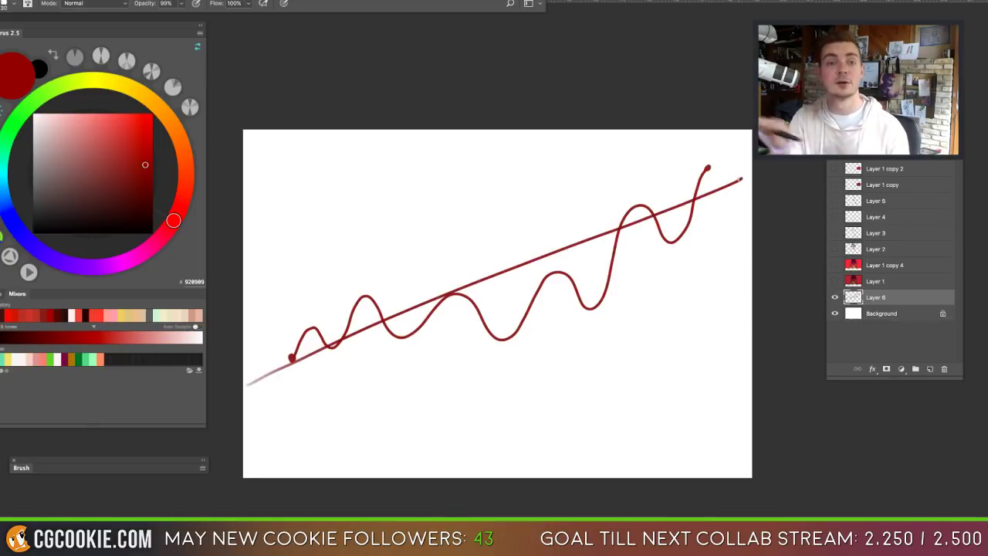
{"action": "key", "text": "ctrl+z"}
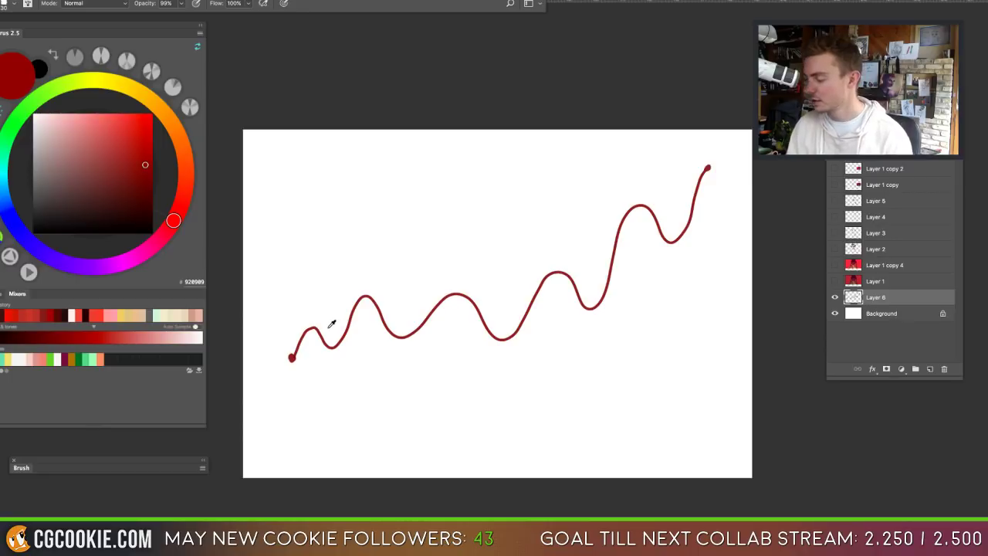
{"action": "key", "text": "ctrl+z"}
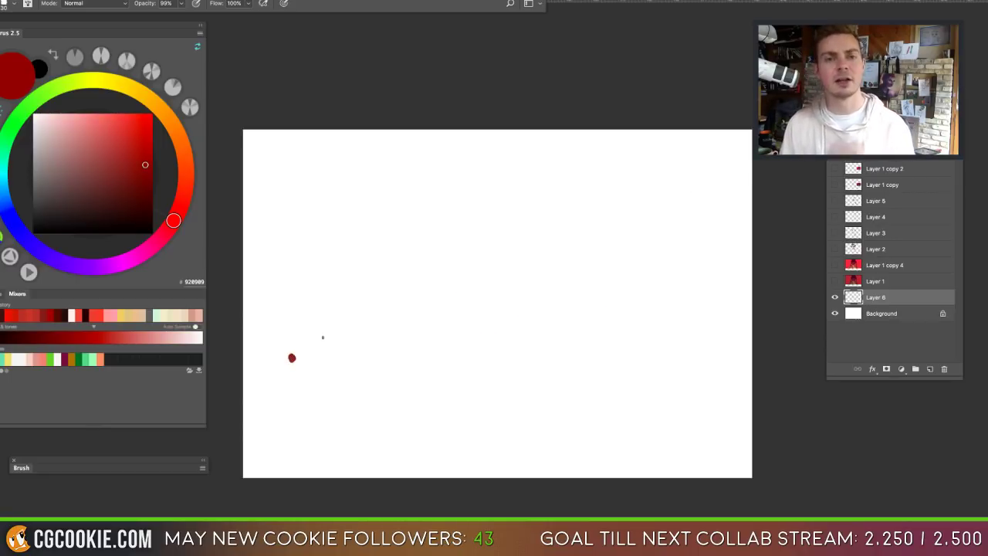
Step: Draw a dark red curve rising in four wide steps from the starting dot to the canvas's far edge
{"action": "mouse_move", "coordinate": [297, 352]}
{"action": "left_mouse_down"}
{"action": "mouse_move", "coordinate": [313, 339]}
{"action": "mouse_move", "coordinate": [361, 341]}
{"action": "mouse_move", "coordinate": [390, 314]}
{"action": "mouse_move", "coordinate": [429, 316]}
{"action": "mouse_move", "coordinate": [480, 281]}
{"action": "mouse_move", "coordinate": [556, 284]}
{"action": "mouse_move", "coordinate": [585, 274]}
{"action": "mouse_move", "coordinate": [606, 242]}
{"action": "mouse_move", "coordinate": [742, 243]}
{"action": "left_mouse_up"}
Step: Mark the plateau and last rise of the red curve with short strokes and a small arrow, and undo the marks
{"action": "left_click_drag", "start_coordinate": [511, 220], "coordinate": [518, 256]}
{"action": "mouse_move", "coordinate": [515, 251]}
{"action": "left_mouse_down"}
{"action": "mouse_move", "coordinate": [510, 264]}
{"action": "mouse_move", "coordinate": [530, 259]}
{"action": "left_mouse_up"}
{"action": "key", "text": "ctrl+z"}
{"action": "key", "text": "ctrl+z"}
{"action": "left_click_drag", "start_coordinate": [519, 287], "coordinate": [534, 287]}
{"action": "left_click_drag", "start_coordinate": [575, 317], "coordinate": [575, 290]}
{"action": "left_click_drag", "start_coordinate": [571, 299], "coordinate": [599, 265]}
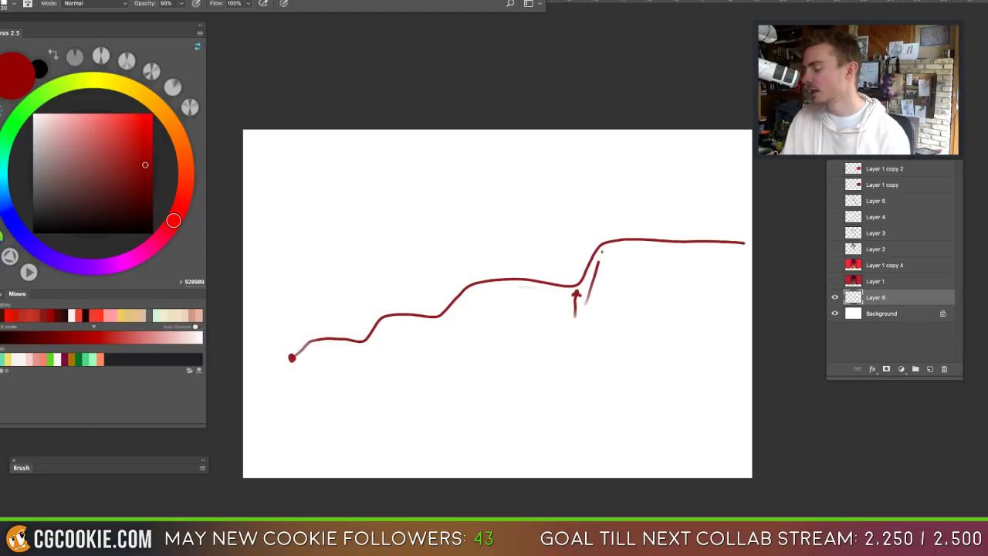
{"action": "key", "text": "ctrl+z"}
{"action": "key", "text": "ctrl+z"}
{"action": "key", "text": "ctrl+z"}
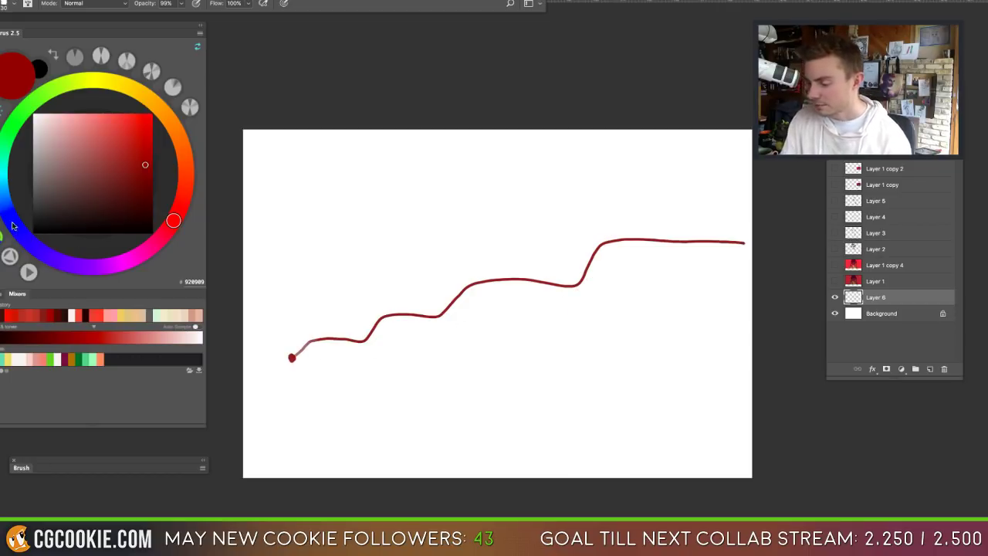
Step: On a new layer, draw a dark teal (#005560) curve rising in many small steps between the red curve's start and end points
{"action": "left_click_drag", "start_coordinate": [17, 232], "coordinate": [6, 182]}
{"action": "left_click", "coordinate": [929, 369]}
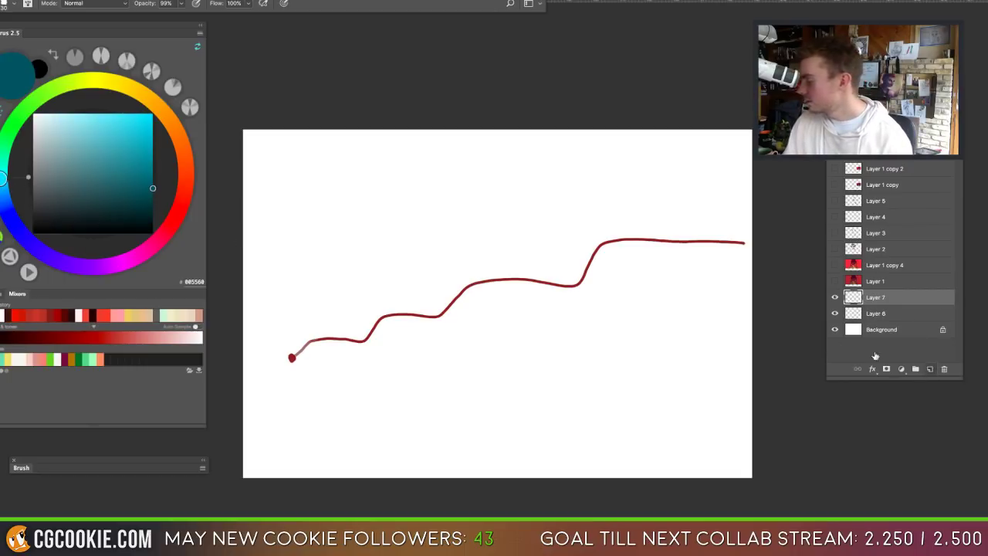
{"action": "mouse_move", "coordinate": [292, 357]}
{"action": "left_mouse_down"}
{"action": "mouse_move", "coordinate": [543, 316]}
{"action": "mouse_move", "coordinate": [649, 278]}
{"action": "mouse_move", "coordinate": [682, 278]}
{"action": "mouse_move", "coordinate": [698, 263]}
{"action": "mouse_move", "coordinate": [724, 261]}
{"action": "mouse_move", "coordinate": [753, 242]}
{"action": "left_mouse_up"}
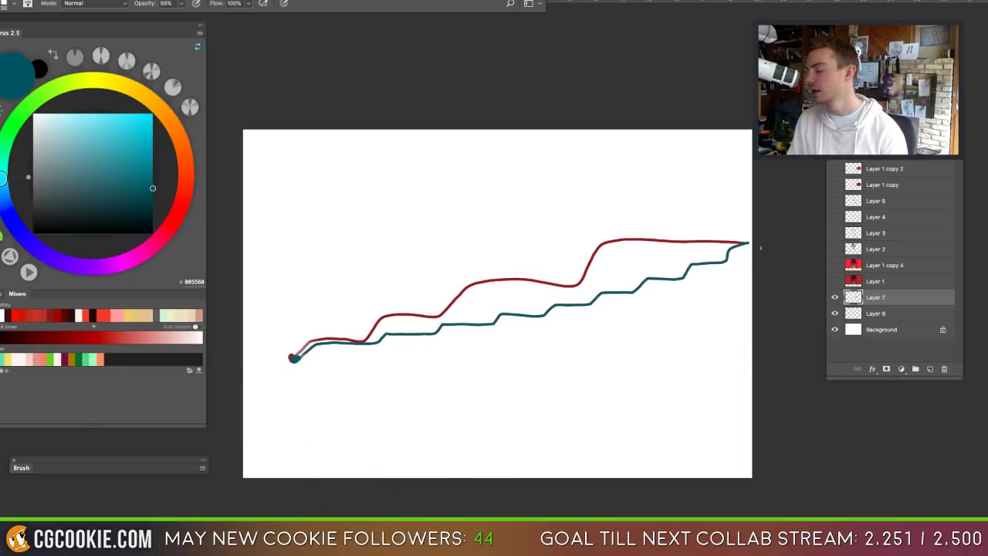
{"action": "left_click", "coordinate": [747, 245]}
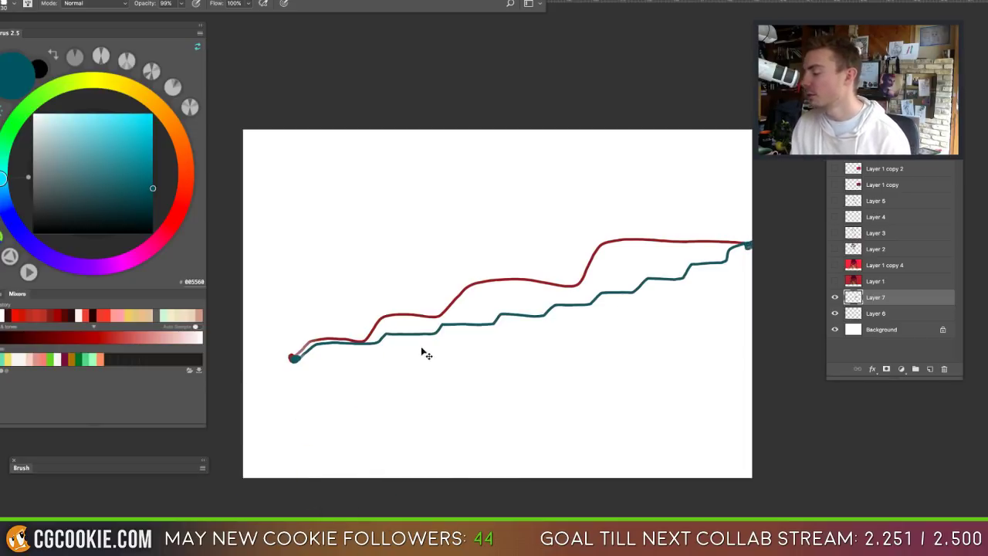
{"action": "key", "text": "ctrl+z"}
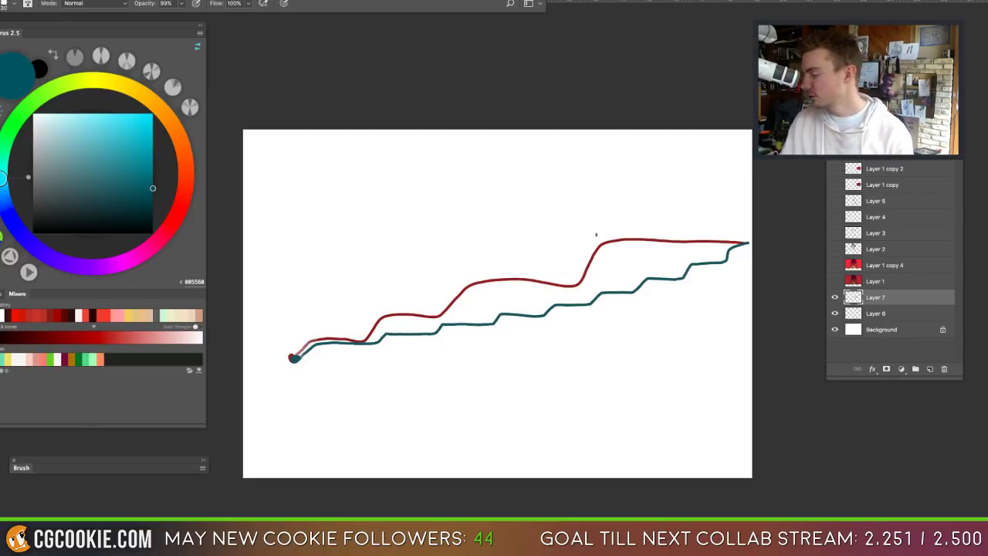
Step: Annotate both curves with a vertical line at the last big rise, arrows, tracing strokes and an enclosing ellipse, and undo the annotations
{"action": "left_click_drag", "start_coordinate": [599, 206], "coordinate": [601, 365]}
{"action": "mouse_move", "coordinate": [529, 228]}
{"action": "left_mouse_down"}
{"action": "mouse_move", "coordinate": [575, 258]}
{"action": "mouse_move", "coordinate": [564, 263]}
{"action": "left_mouse_up"}
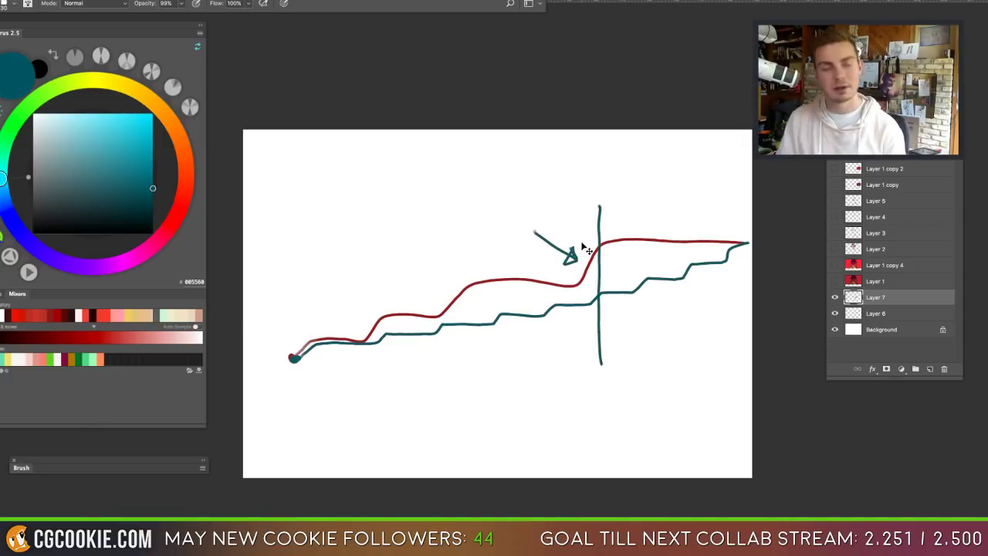
{"action": "key", "text": "ctrl+alt+z"}
{"action": "key", "text": "ctrl+alt+z"}
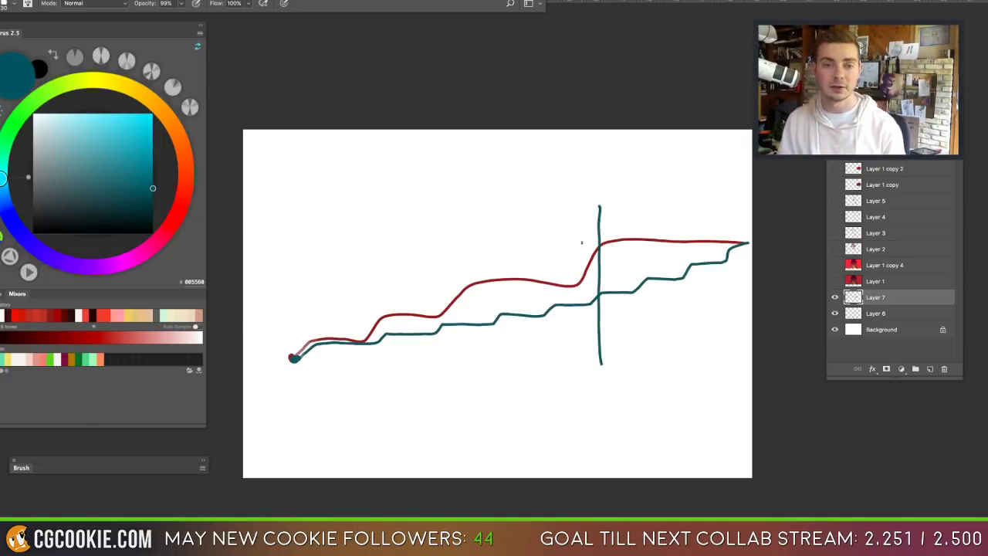
{"action": "left_click_drag", "start_coordinate": [600, 238], "coordinate": [743, 235]}
{"action": "key", "text": "ctrl+alt+z"}
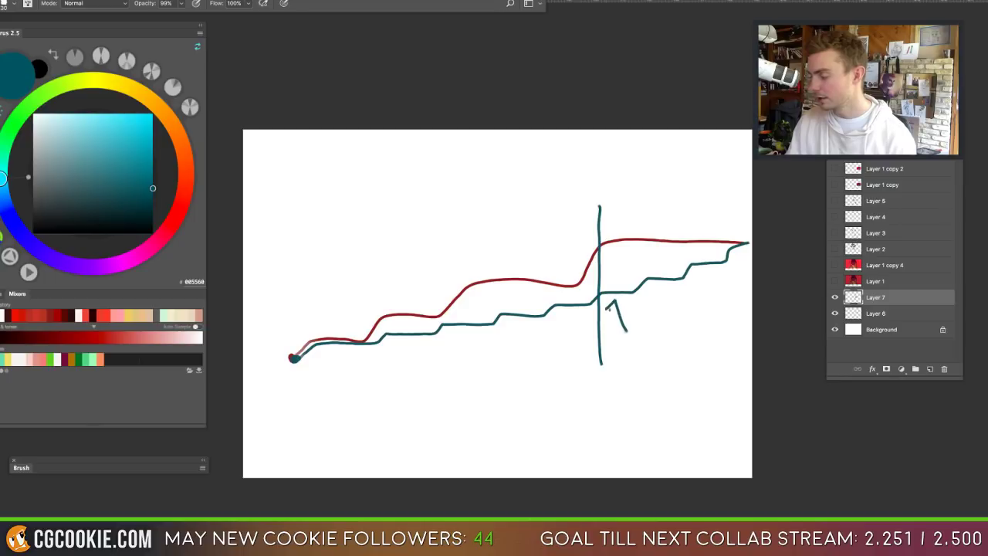
{"action": "mouse_move", "coordinate": [608, 299]}
{"action": "left_mouse_down"}
{"action": "mouse_move", "coordinate": [685, 288]}
{"action": "mouse_move", "coordinate": [757, 253]}
{"action": "left_mouse_up"}
{"action": "key", "text": "ctrl+alt+z"}
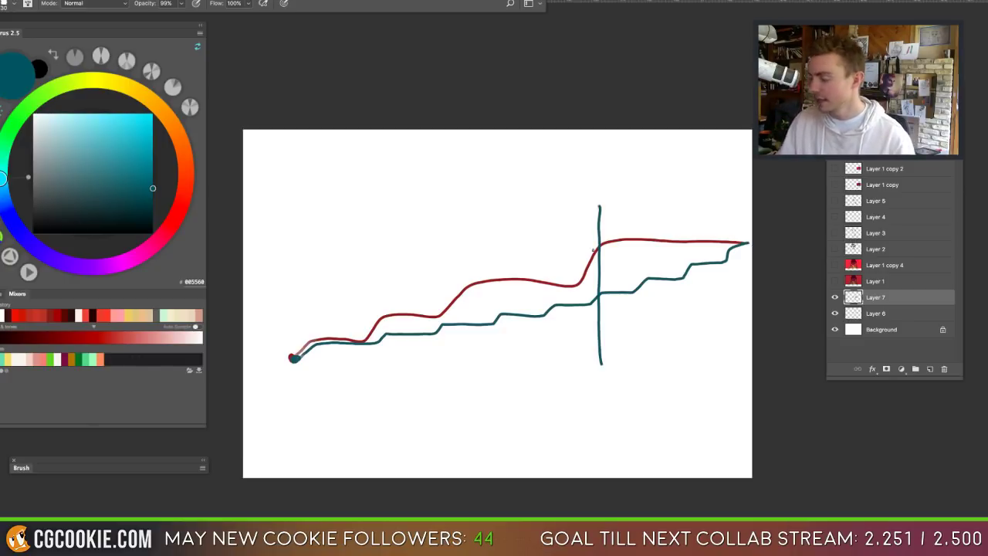
{"action": "mouse_move", "coordinate": [576, 183]}
{"action": "left_mouse_down"}
{"action": "mouse_move", "coordinate": [331, 370]}
{"action": "mouse_move", "coordinate": [737, 233]}
{"action": "left_mouse_up"}
{"action": "key", "text": "ctrl+z"}
{"action": "key", "text": "ctrl+z"}
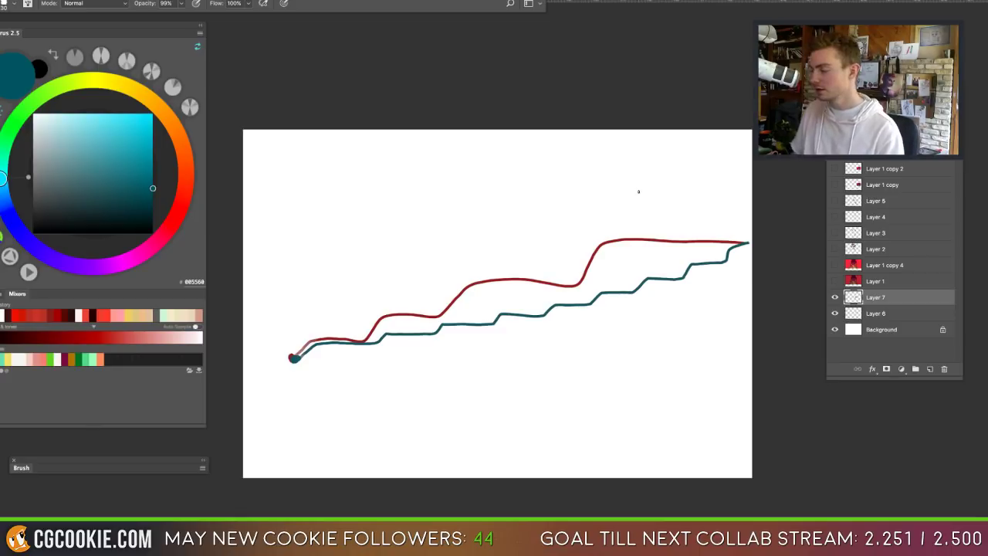
{"action": "mouse_move", "coordinate": [583, 210]}
{"action": "left_mouse_down"}
{"action": "mouse_move", "coordinate": [302, 420]}
{"action": "mouse_move", "coordinate": [674, 355]}
{"action": "mouse_move", "coordinate": [584, 188]}
{"action": "left_mouse_up"}
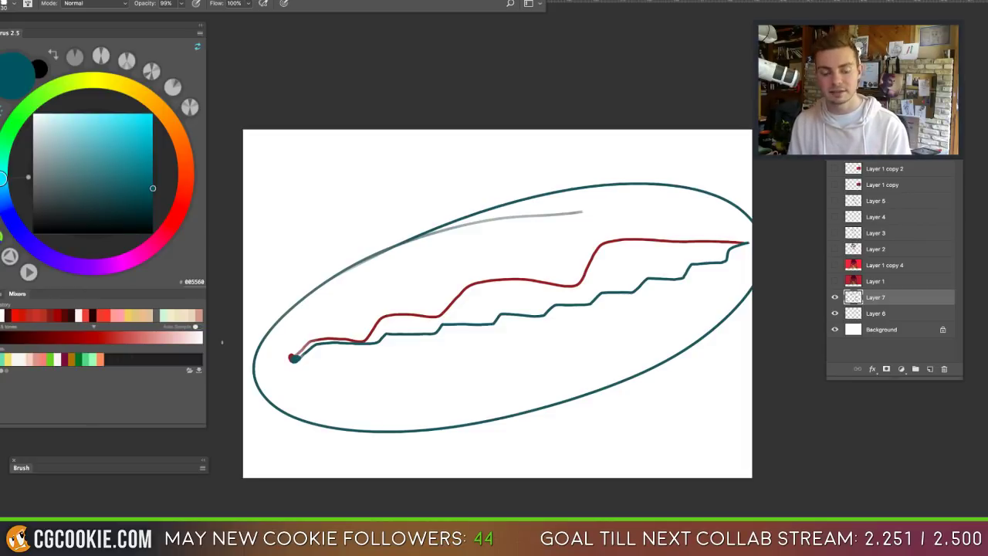
{"action": "key", "text": "ctrl+z"}
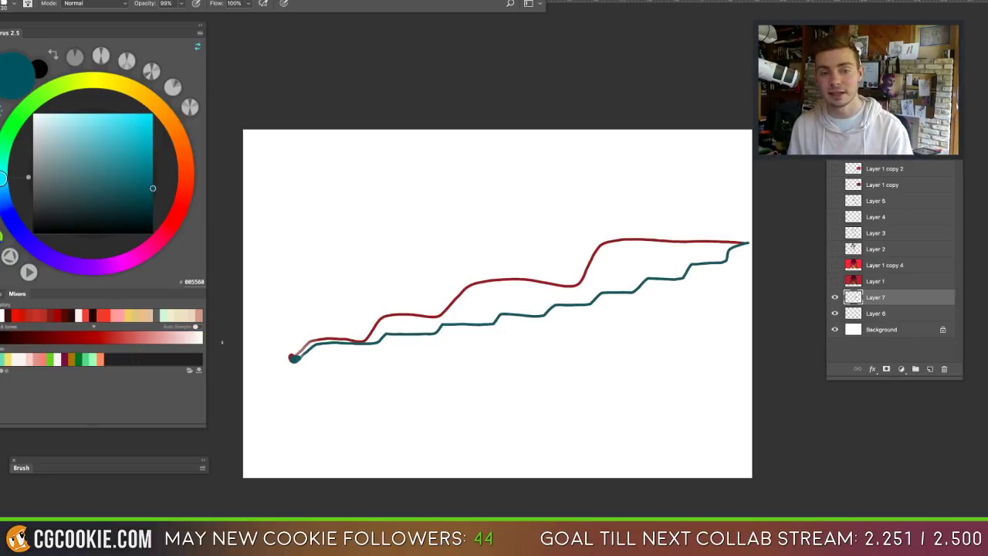
Step: Draw a nearly flat yellow-green curve from a higher starting dot to the end point shared by the red and teal curves
{"action": "mouse_move", "coordinate": [119, 85]}
{"action": "left_mouse_down"}
{"action": "mouse_move", "coordinate": [65, 86]}
{"action": "mouse_move", "coordinate": [91, 85]}
{"action": "mouse_move", "coordinate": [75, 81]}
{"action": "left_mouse_up"}
{"action": "left_click_drag", "start_coordinate": [124, 140], "coordinate": [148, 133]}
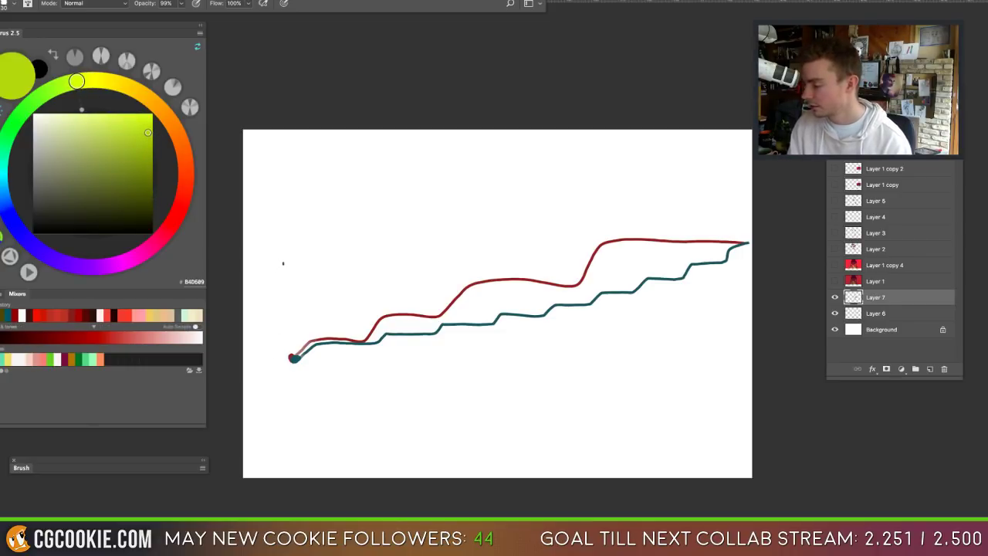
{"action": "left_click", "coordinate": [284, 262]}
{"action": "mouse_move", "coordinate": [285, 261]}
{"action": "left_mouse_down"}
{"action": "mouse_move", "coordinate": [436, 246]}
{"action": "mouse_move", "coordinate": [751, 242]}
{"action": "left_mouse_up"}
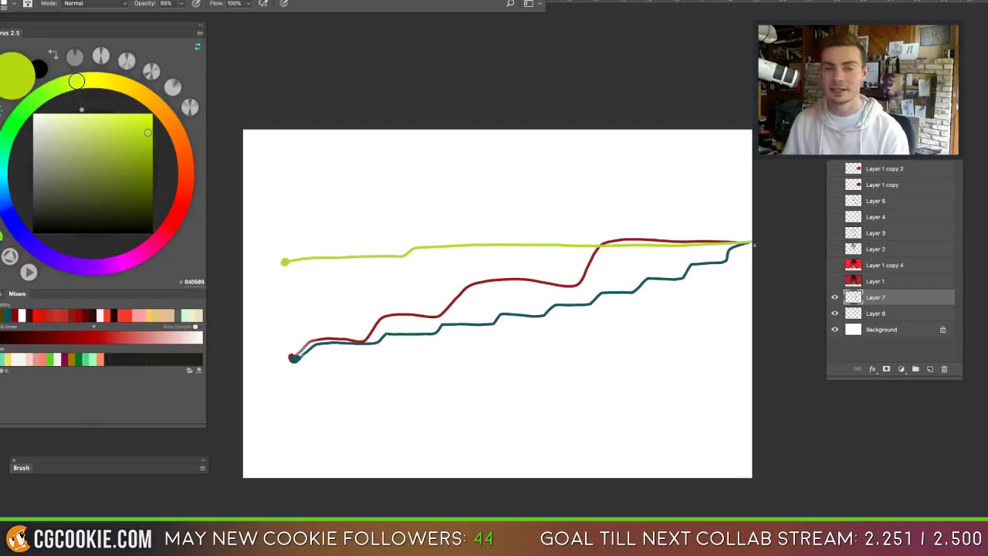
Step: Add a yellow-green vertical line through the starting points and a long horizontal line bending down to a circle around the shared end point
{"action": "left_click_drag", "start_coordinate": [289, 152], "coordinate": [281, 417]}
{"action": "mouse_move", "coordinate": [258, 209]}
{"action": "left_mouse_down"}
{"action": "mouse_move", "coordinate": [729, 205]}
{"action": "mouse_move", "coordinate": [742, 224]}
{"action": "mouse_move", "coordinate": [719, 255]}
{"action": "mouse_move", "coordinate": [717, 225]}
{"action": "left_mouse_up"}
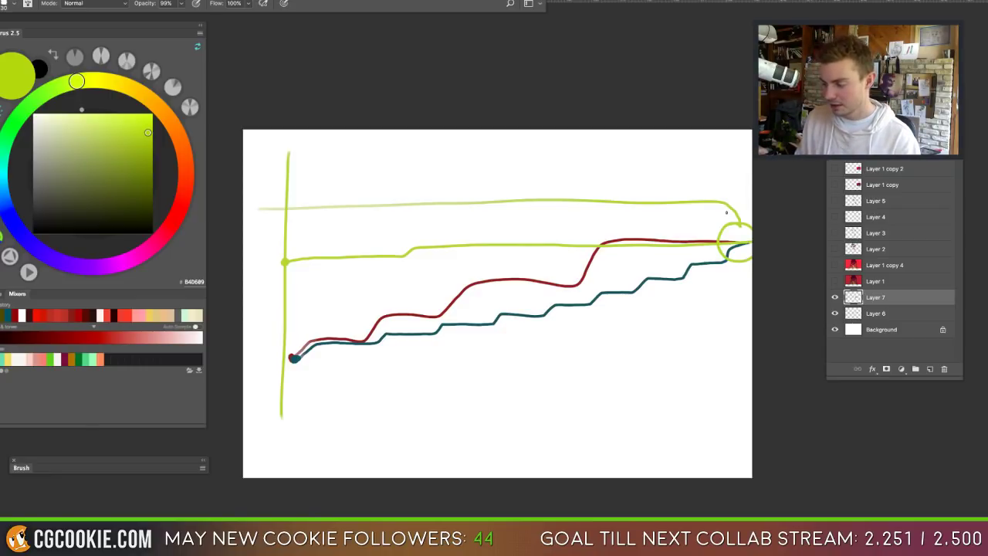
Step: Draw a pink curve from a dot just below the yellow-green start, rising in small steps and falling to an end dot below the others
{"action": "left_click", "coordinate": [144, 251]}
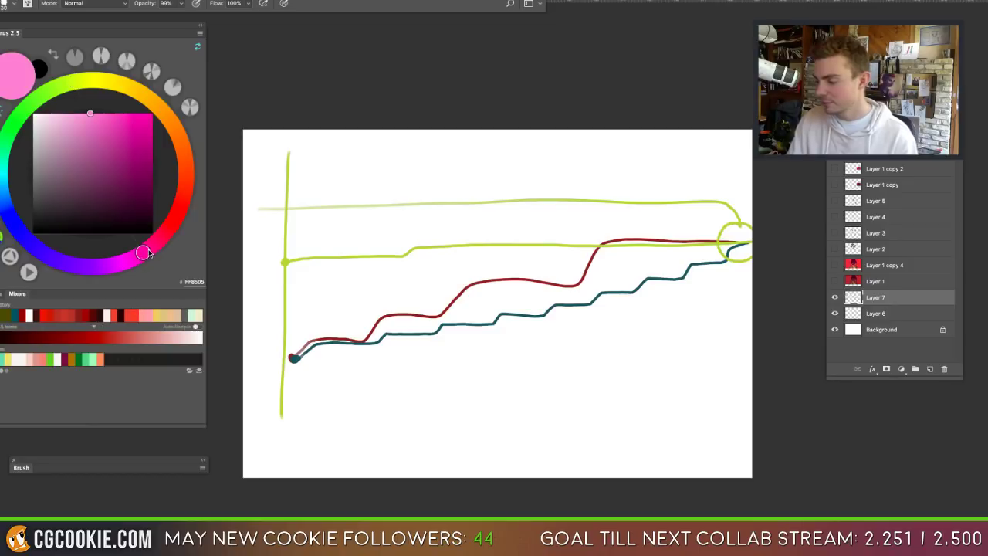
{"action": "left_click", "coordinate": [284, 284]}
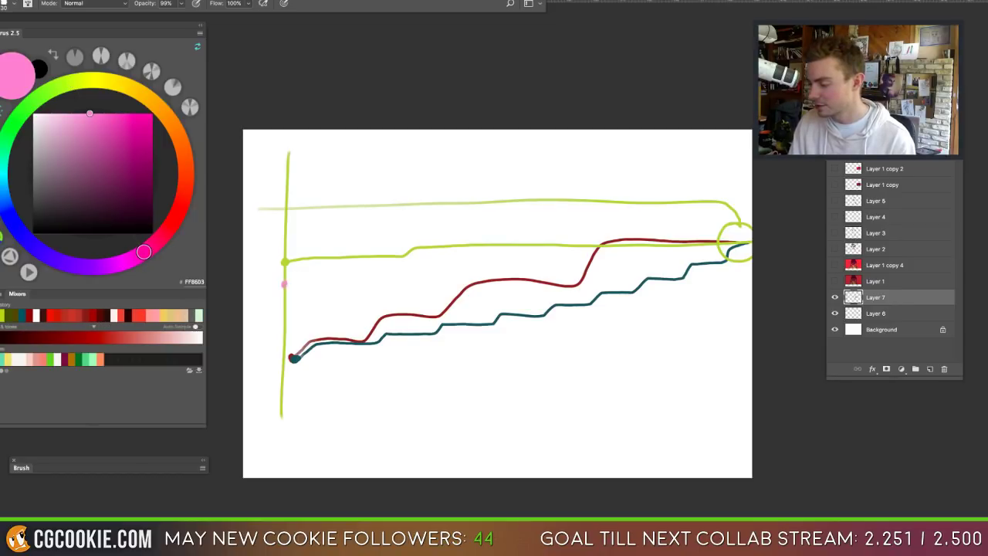
{"action": "mouse_move", "coordinate": [284, 285]}
{"action": "left_mouse_down"}
{"action": "mouse_move", "coordinate": [606, 262]}
{"action": "mouse_move", "coordinate": [745, 301]}
{"action": "left_mouse_up"}
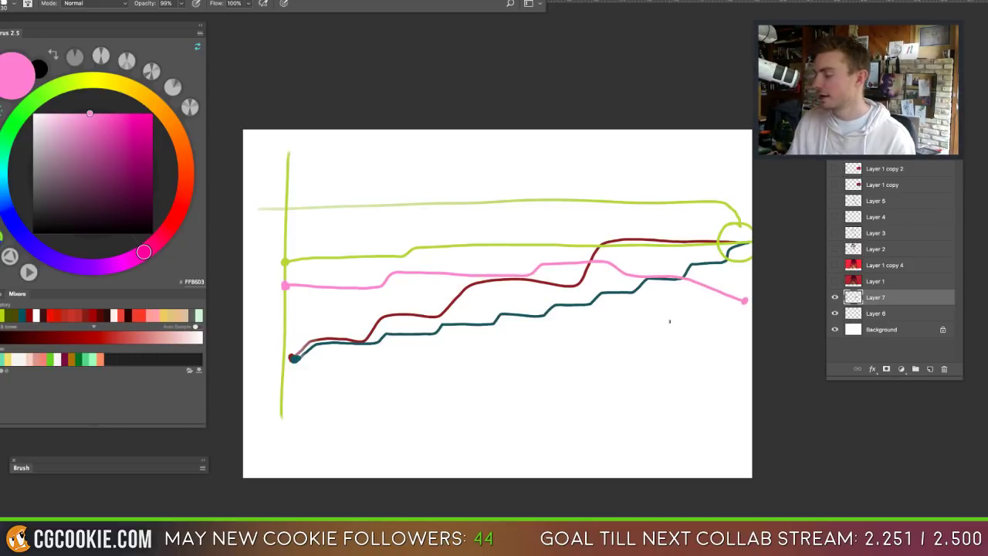
Step: Annotate the lower starting dots with a pink box and the end dots with a pink ellipse, and undo both annotations
{"action": "mouse_move", "coordinate": [299, 275]}
{"action": "left_mouse_down"}
{"action": "mouse_move", "coordinate": [268, 306]}
{"action": "mouse_move", "coordinate": [268, 361]}
{"action": "mouse_move", "coordinate": [311, 368]}
{"action": "mouse_move", "coordinate": [316, 278]}
{"action": "mouse_move", "coordinate": [287, 272]}
{"action": "left_mouse_up"}
{"action": "mouse_move", "coordinate": [751, 215]}
{"action": "left_mouse_down"}
{"action": "mouse_move", "coordinate": [730, 323]}
{"action": "mouse_move", "coordinate": [742, 365]}
{"action": "left_mouse_up"}
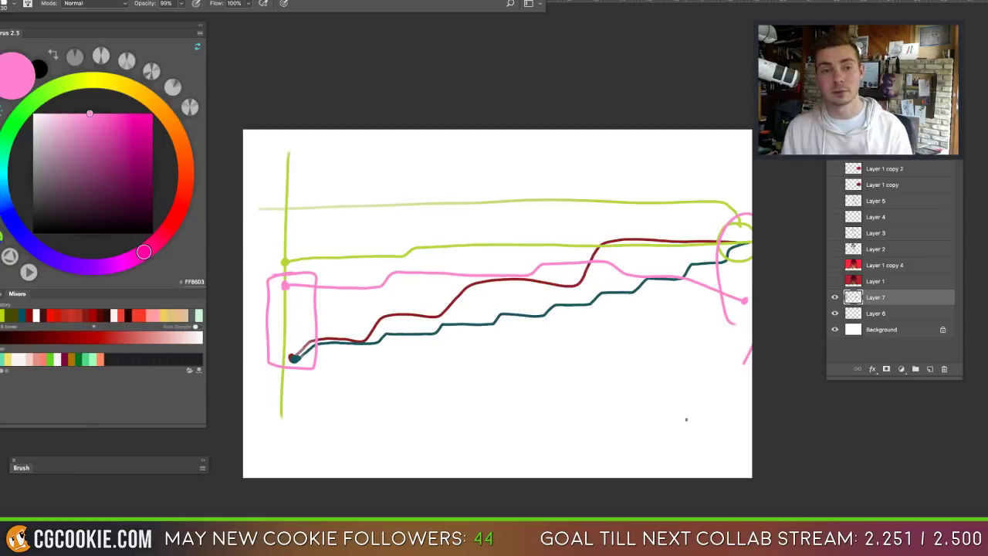
{"action": "key", "text": "ctrl+z"}
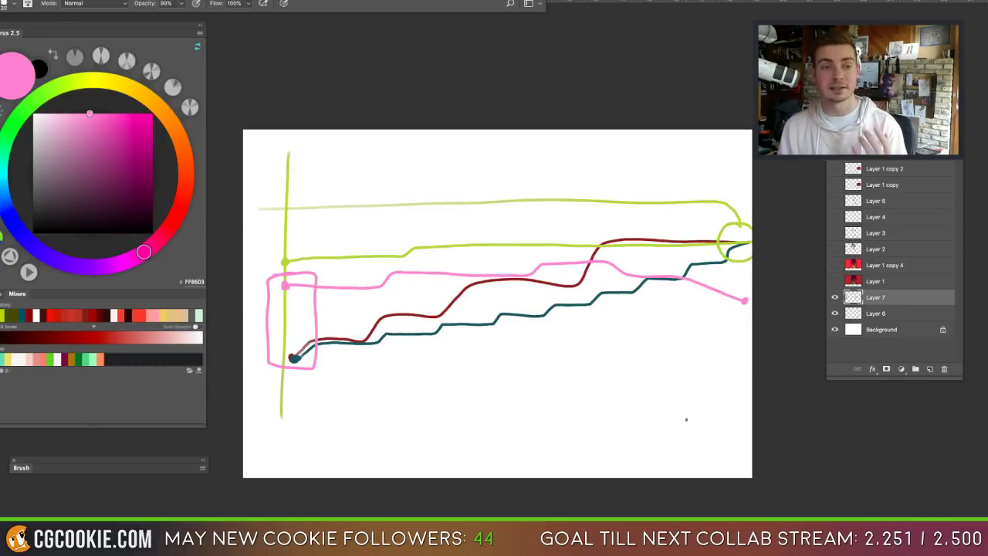
{"action": "key", "text": "ctrl+z"}
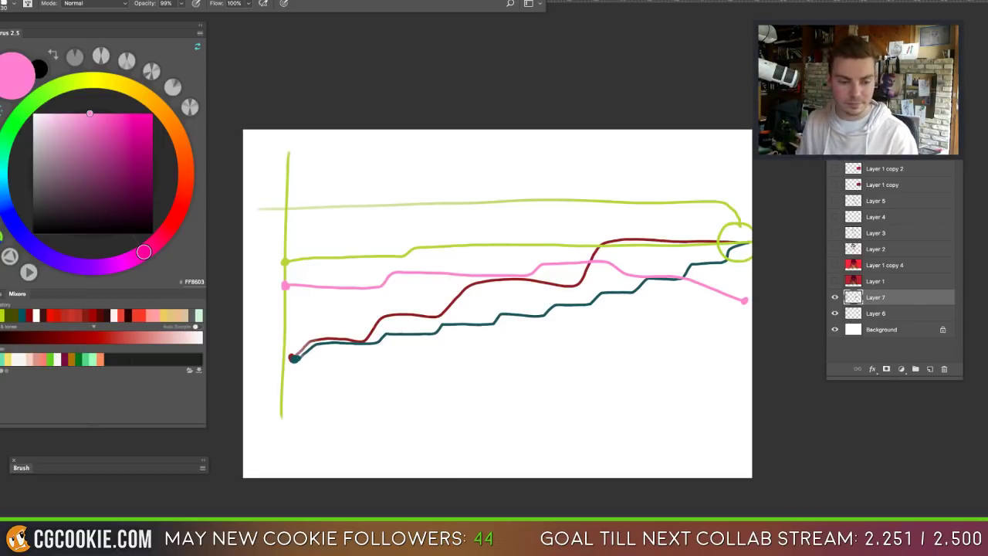
Step: Take the curve drawing out of full-screen view, move the document windows off the desktop files, and open SP_Nate_BackstoryIllustration6.psd
{"action": "key", "text": "Tab"}
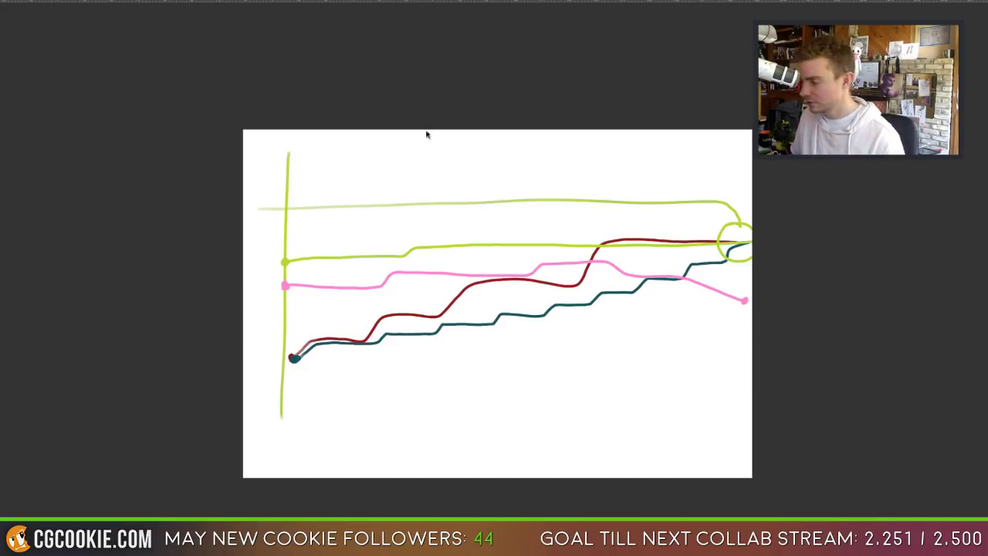
{"action": "key", "text": "f"}
{"action": "key", "text": "f"}
{"action": "left_click_drag", "start_coordinate": [386, 27], "coordinate": [389, 138]}
{"action": "left_click", "coordinate": [596, 28]}
{"action": "left_click_drag", "start_coordinate": [596, 28], "coordinate": [671, 85]}
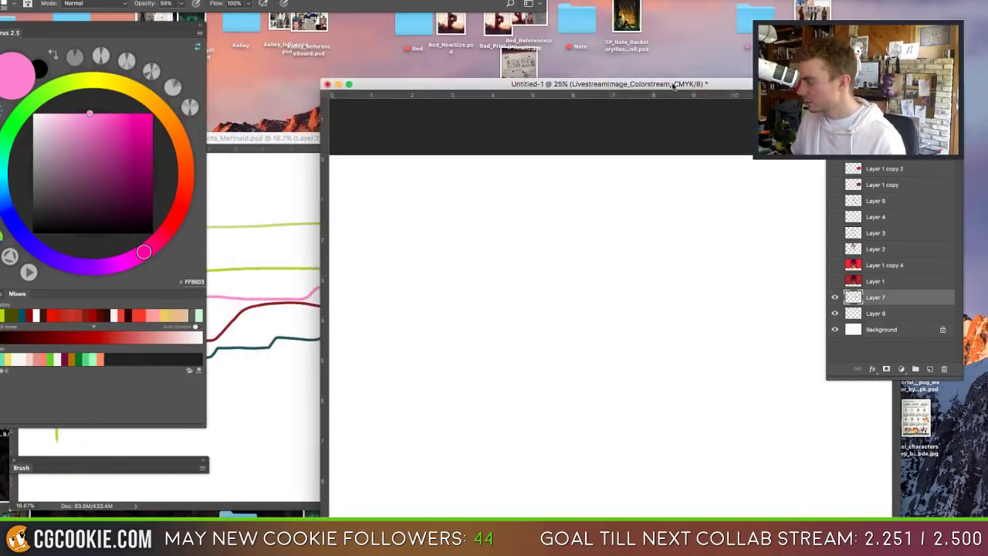
{"action": "left_click", "coordinate": [621, 15]}
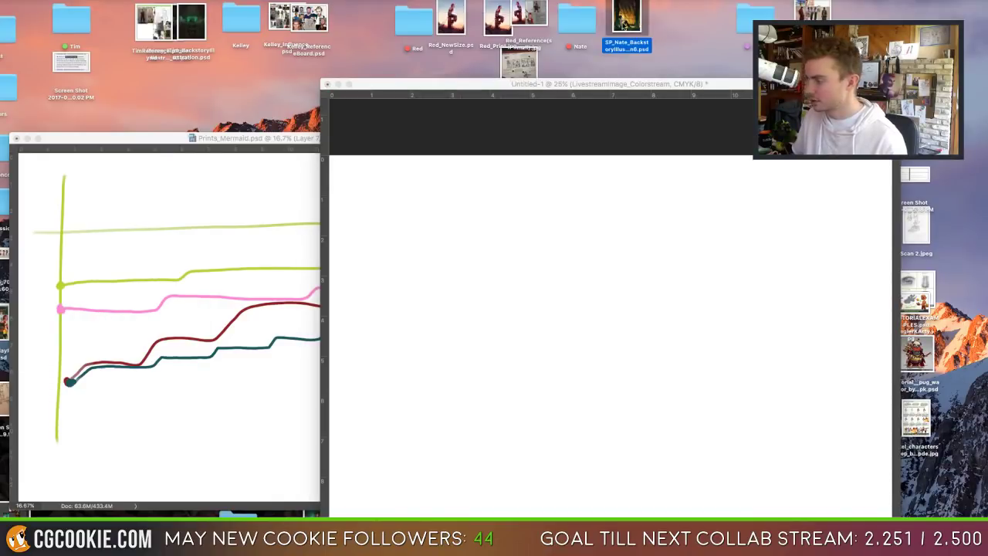
{"action": "double_click", "coordinate": [624, 19]}
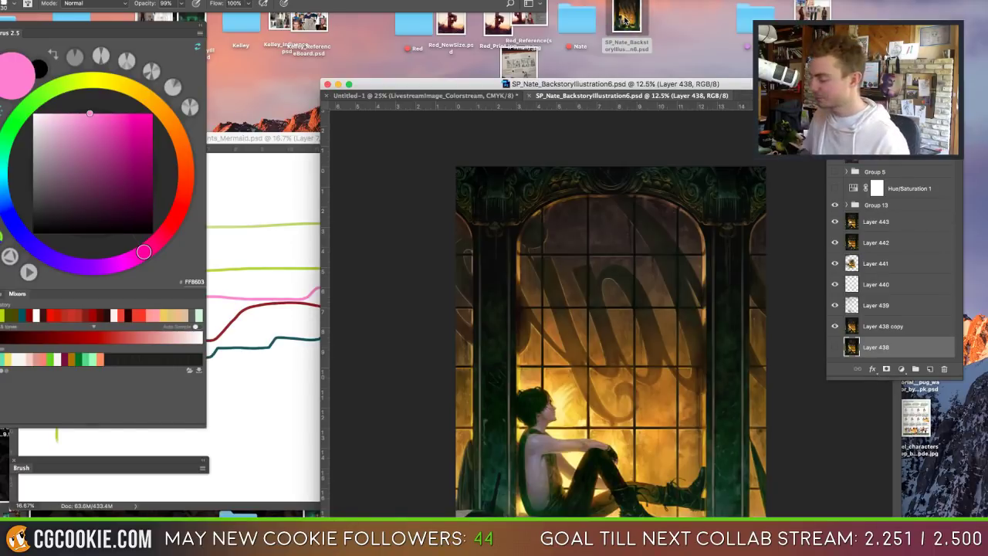
Step: Show the SP_Nate_BackstoryIllustration6.psd painting full screen and examine the seated figure against the glowing window up close
{"action": "left_click_drag", "start_coordinate": [669, 96], "coordinate": [574, 106]}
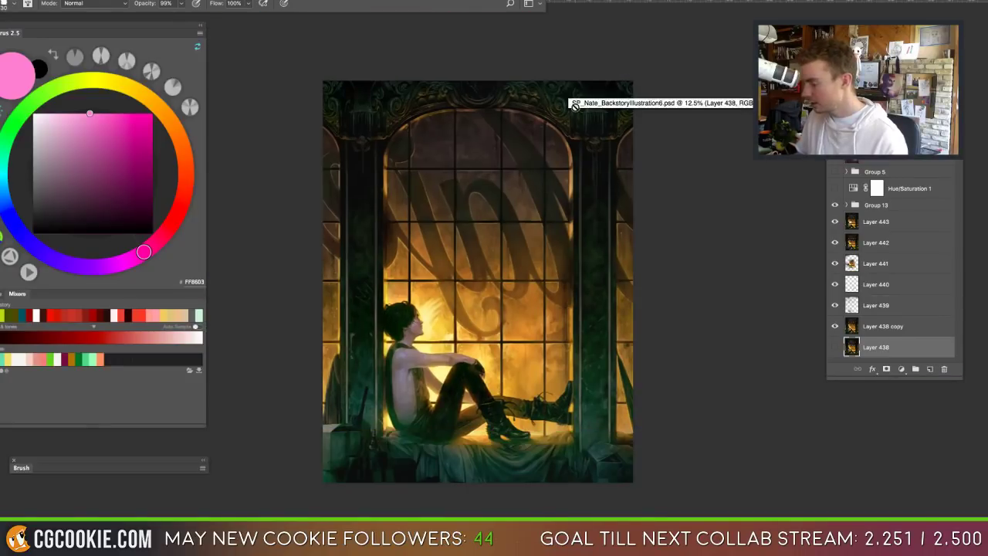
{"action": "key", "text": "ctrl+plus"}
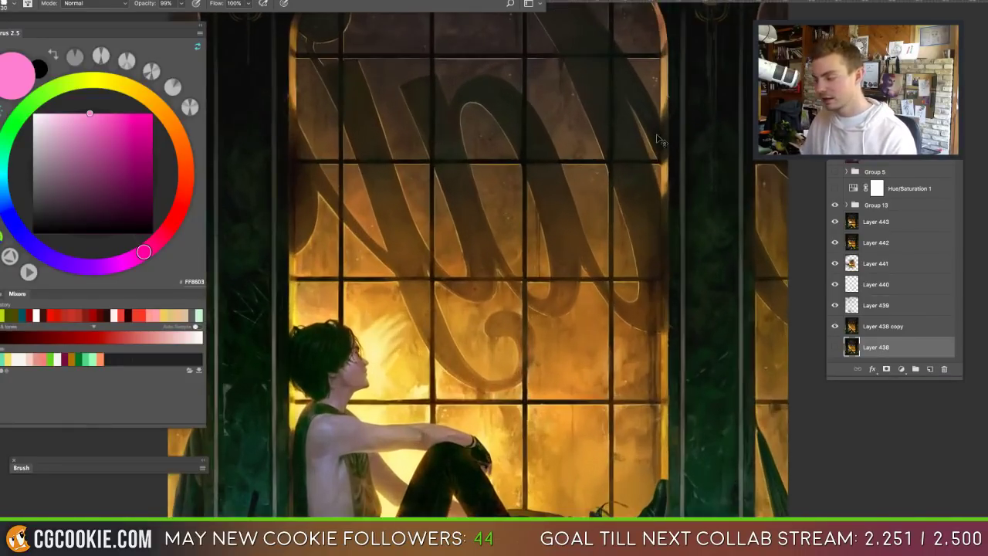
{"action": "scroll", "coordinate": [673, 189], "scroll_direction": "down", "scroll_amount": 2}
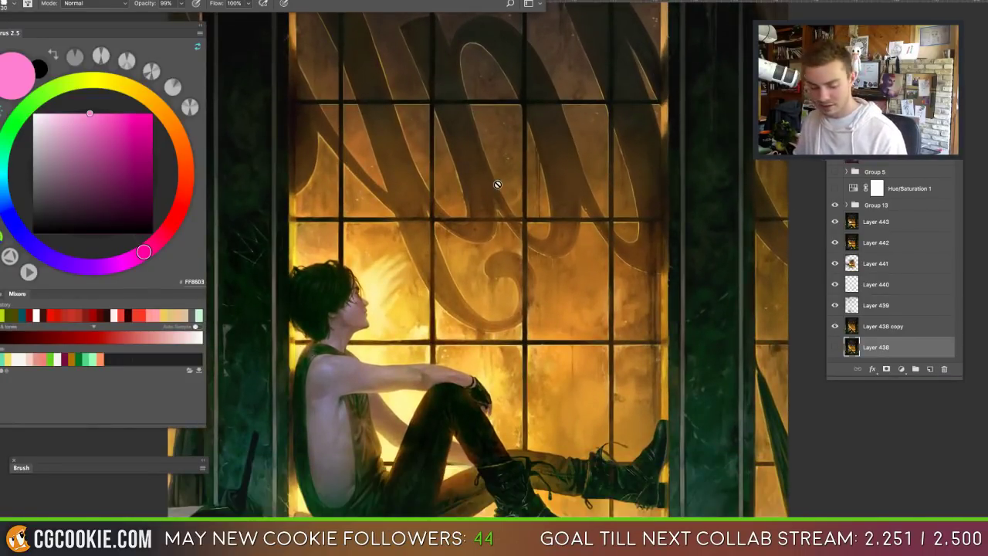
{"action": "key", "text": "f"}
{"action": "key", "text": "f"}
{"action": "left_click_drag", "start_coordinate": [398, 21], "coordinate": [378, 29]}
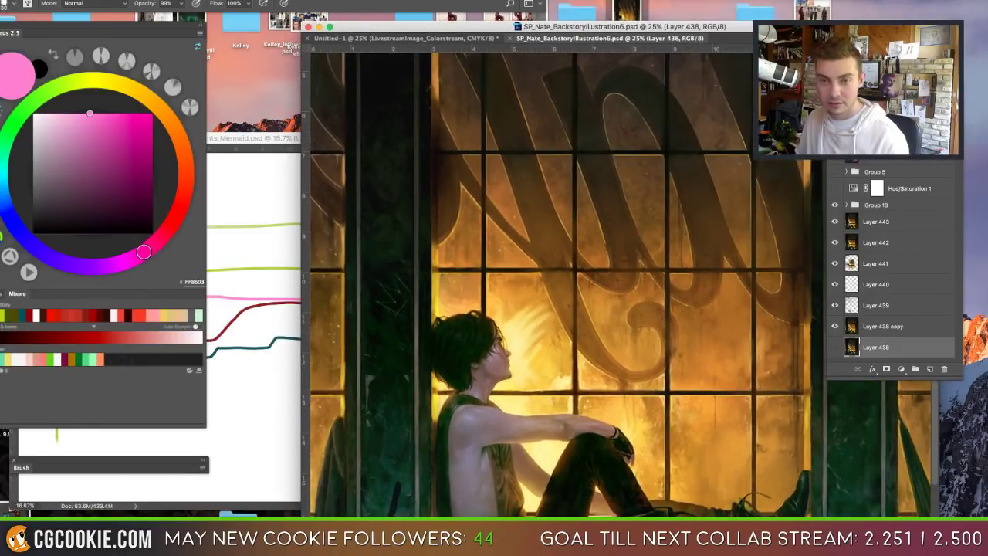
{"action": "left_click", "coordinate": [58, 0]}
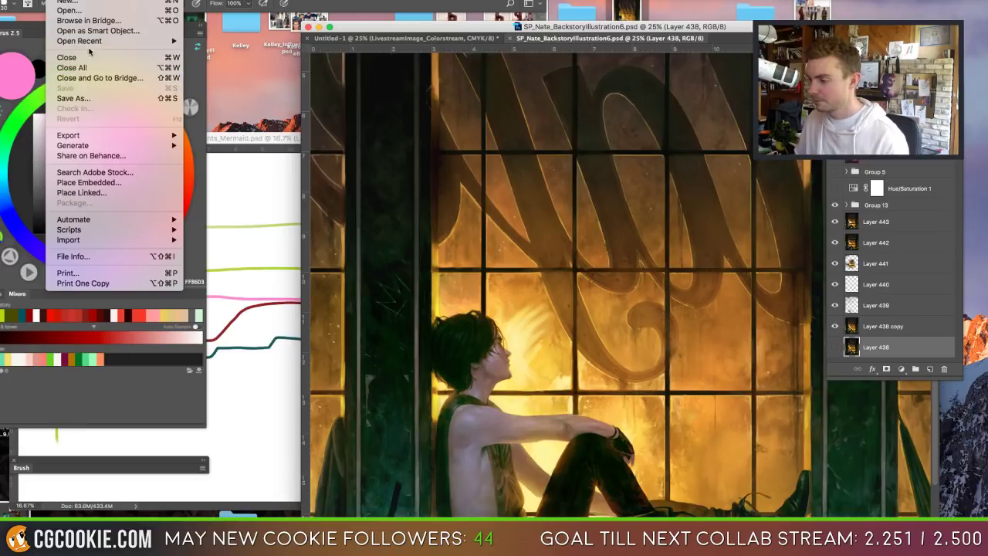
{"action": "mouse_move", "coordinate": [92, 41]}
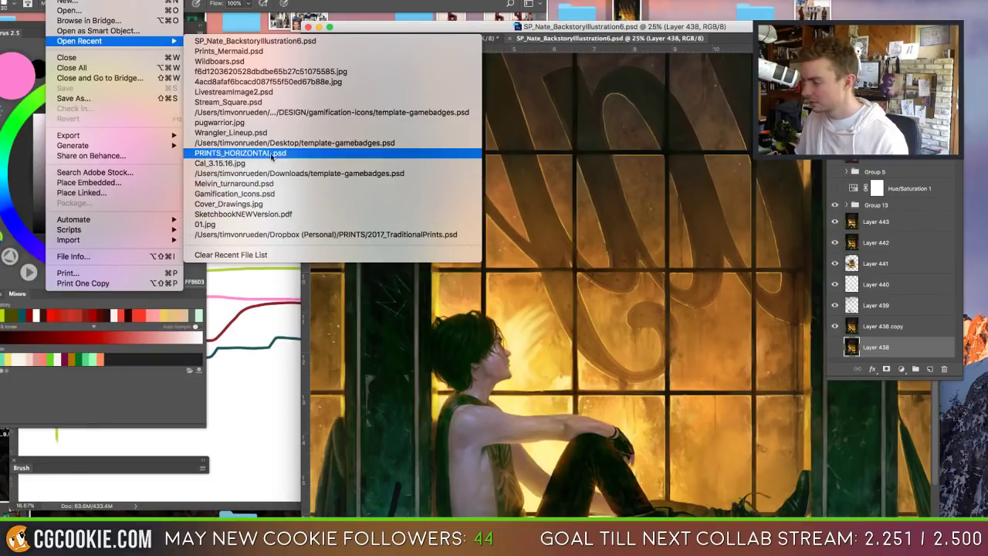
{"action": "left_click", "coordinate": [547, 38]}
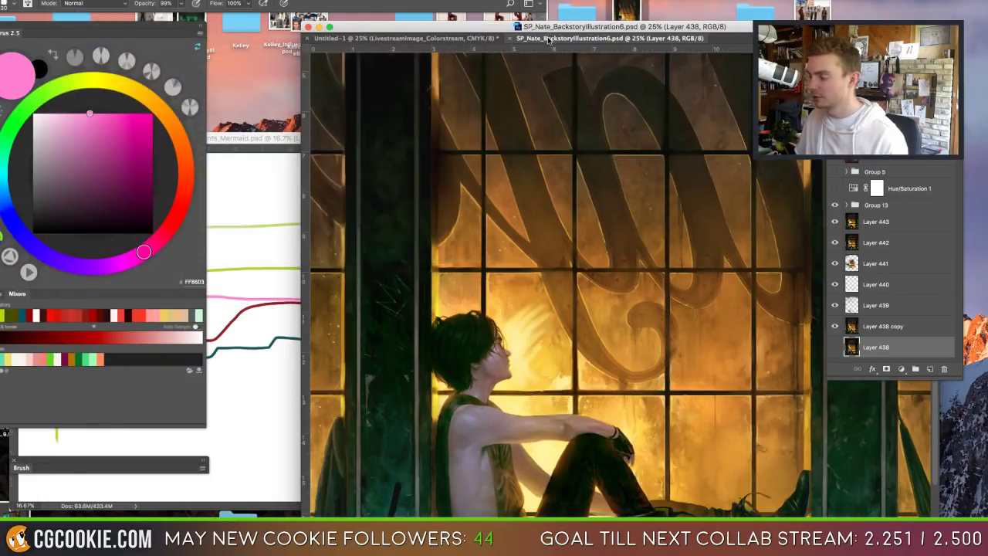
{"action": "key", "text": "f"}
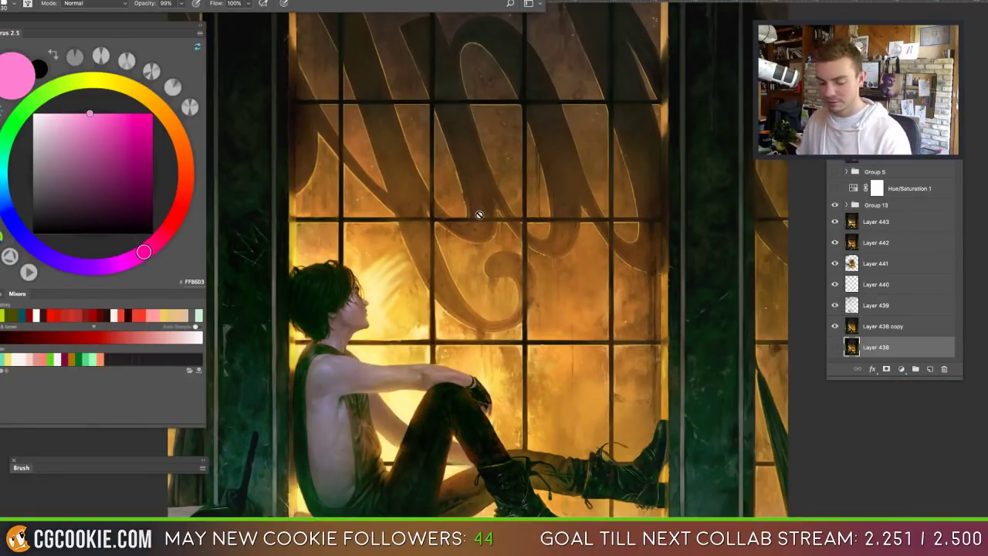
Step: Examine the whole window-scene painting at 16.7% zoom, from the ornate arch down to the draped ledge
{"action": "key", "text": "ctrl+minus"}
{"action": "scroll", "coordinate": [498, 226], "scroll_direction": "up", "scroll_amount": 3}
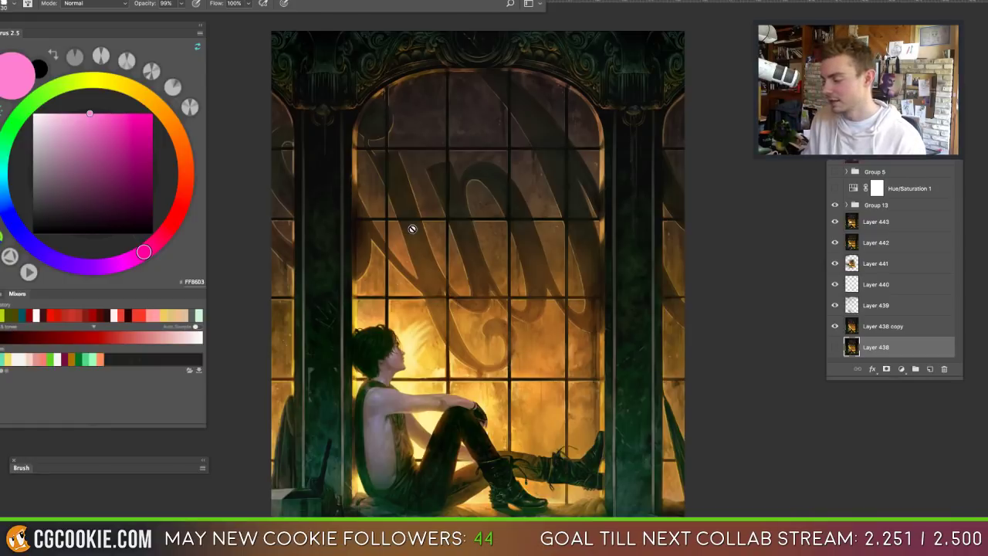
{"action": "scroll", "coordinate": [393, 232], "scroll_direction": "down", "scroll_amount": 4}
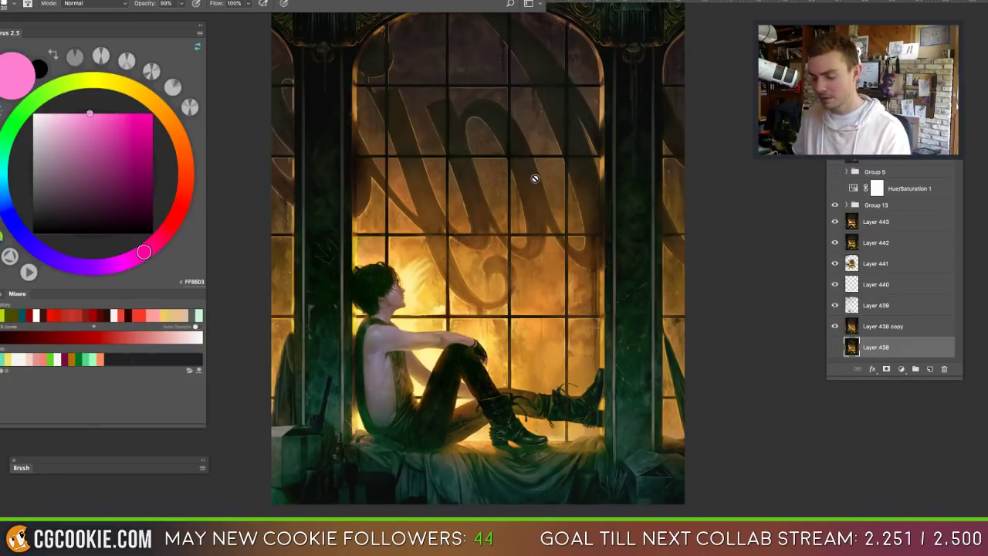
Step: Return the window-scene painting to a floating window and close it
{"action": "key", "text": "f"}
{"action": "key", "text": "f"}
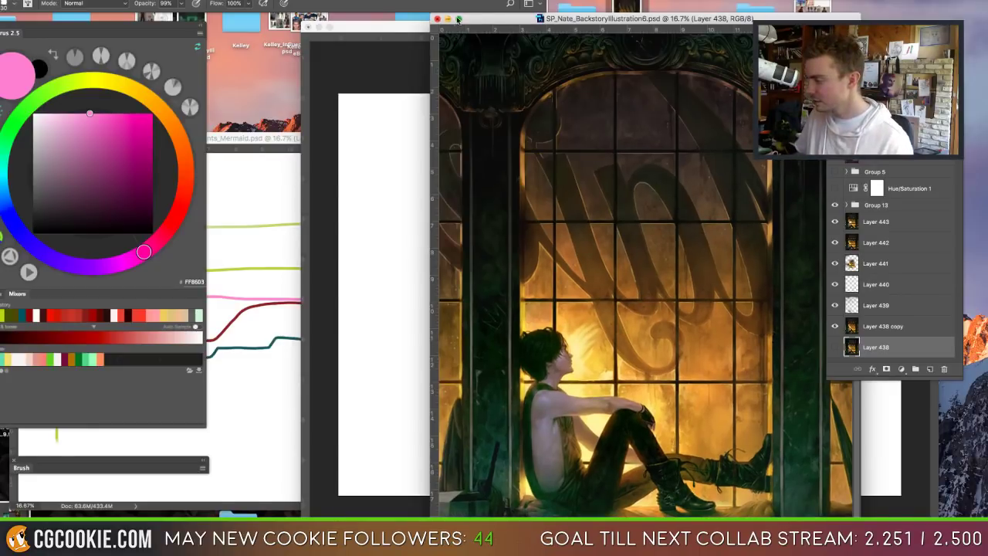
{"action": "left_click", "coordinate": [443, 26]}
Step: Move the Untitled-1 window aside, open Red_Print.jpg from the desktop to examine its warm and cool colors, and close it
{"action": "left_click_drag", "start_coordinate": [444, 29], "coordinate": [618, 78]}
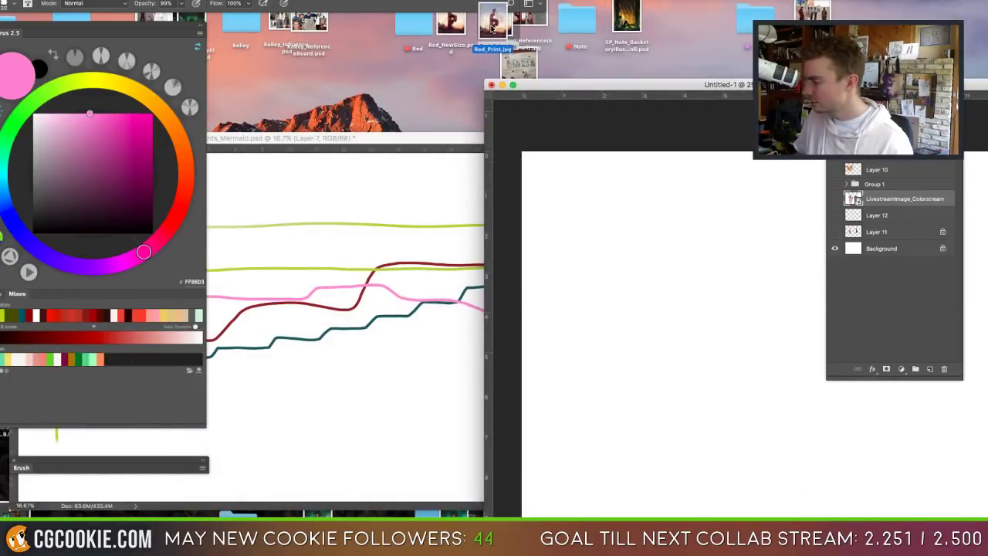
{"action": "left_click", "coordinate": [492, 29]}
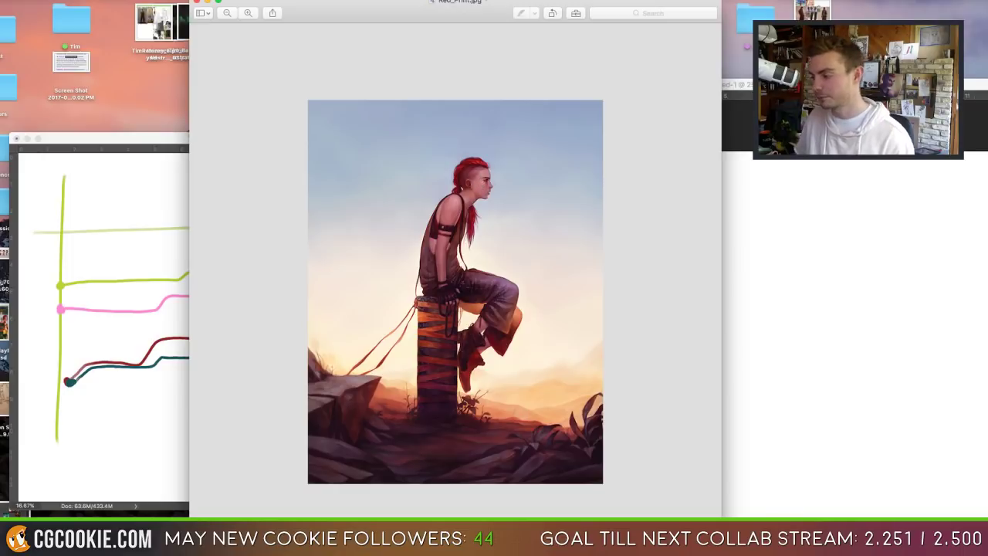
{"action": "left_click", "coordinate": [198, 4]}
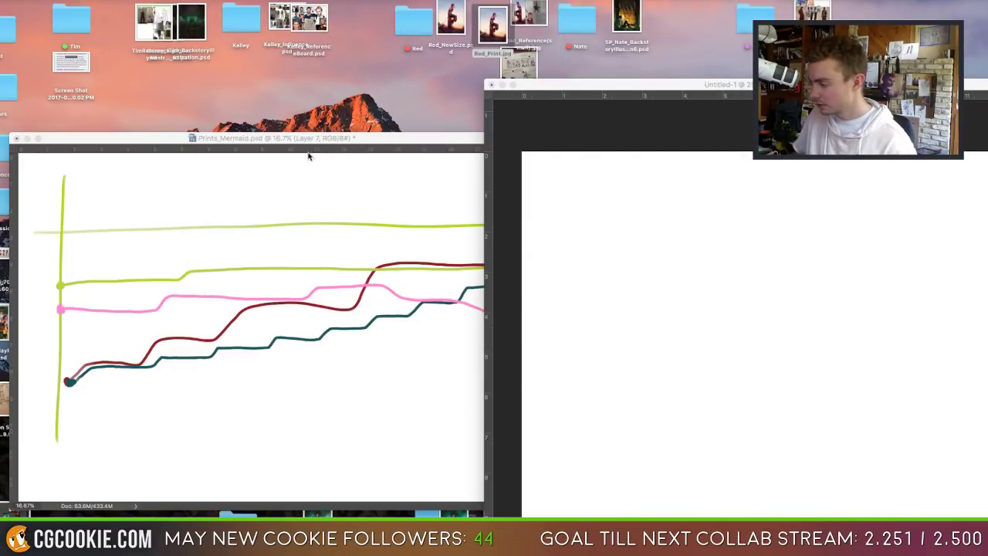
Step: Move the Prints_Mermaid.psd curve window higher and shift the Untitled-1 window farther away to uncover the desktop
{"action": "left_click", "coordinate": [308, 139]}
{"action": "left_click_drag", "start_coordinate": [362, 134], "coordinate": [336, 75]}
{"action": "left_click", "coordinate": [513, 380]}
{"action": "left_click_drag", "start_coordinate": [542, 89], "coordinate": [733, 64]}
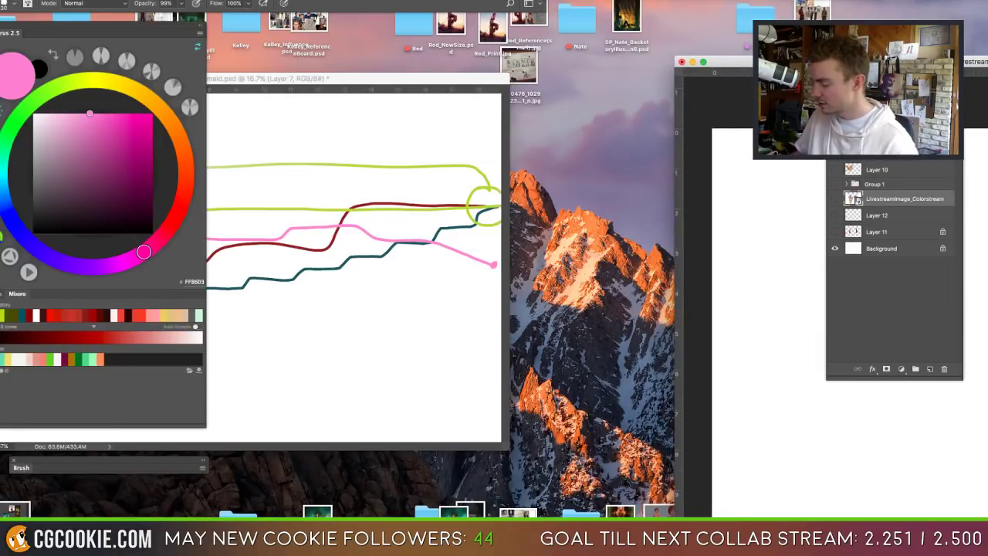
Step: Hide the panels, open the green-teal illustration of the floating woman from the desktop, view it enlarged, and close it
{"action": "key", "text": "Tab"}
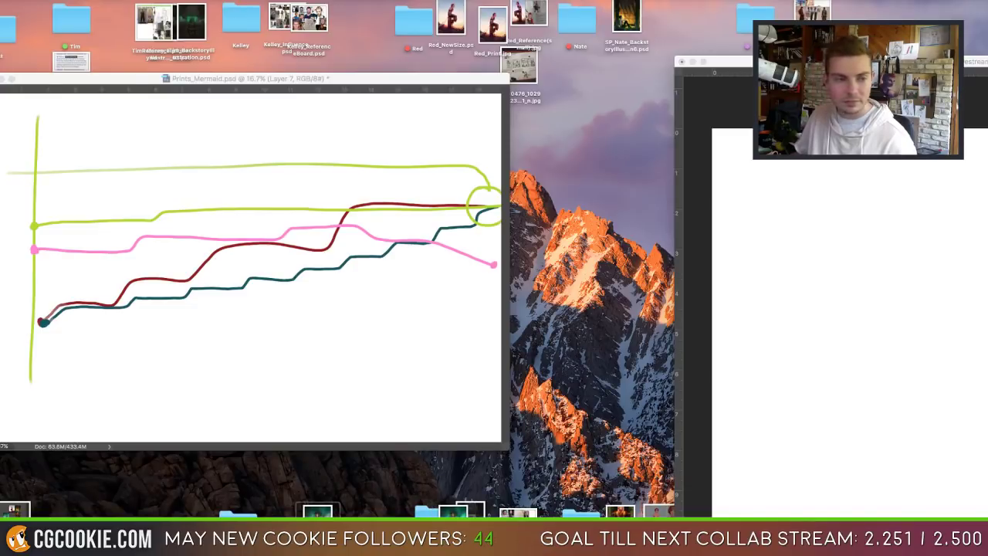
{"action": "double_click", "coordinate": [186, 19]}
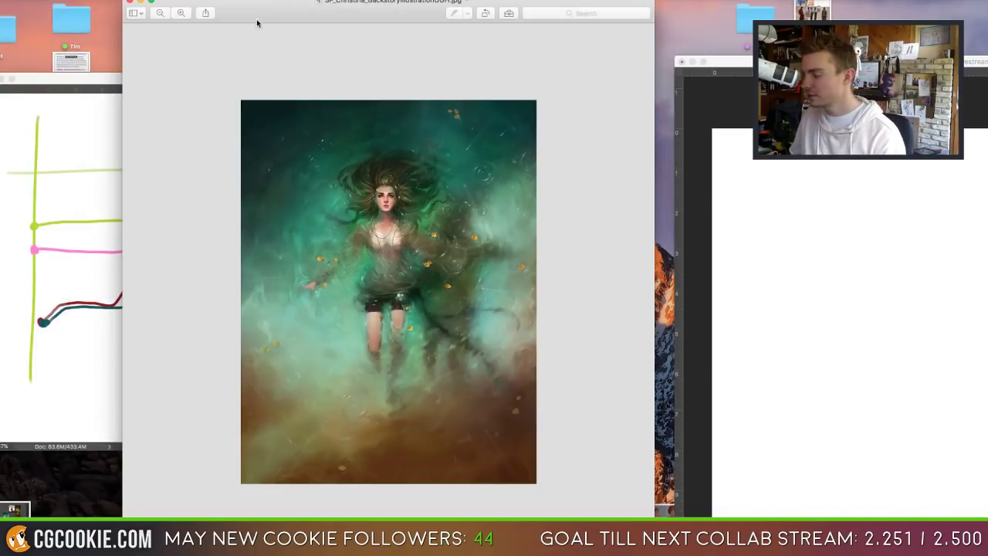
{"action": "left_click", "coordinate": [180, 13]}
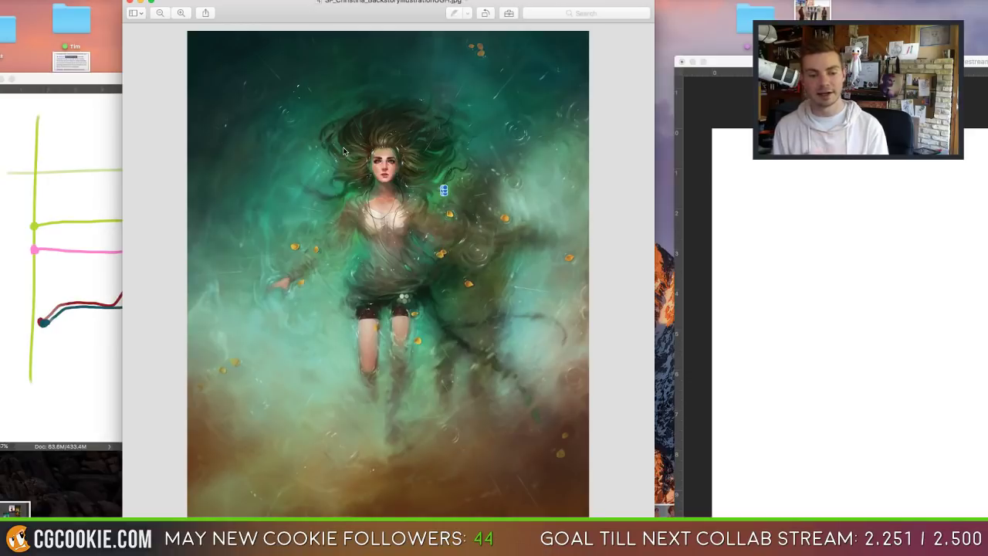
{"action": "left_click", "coordinate": [139, 2]}
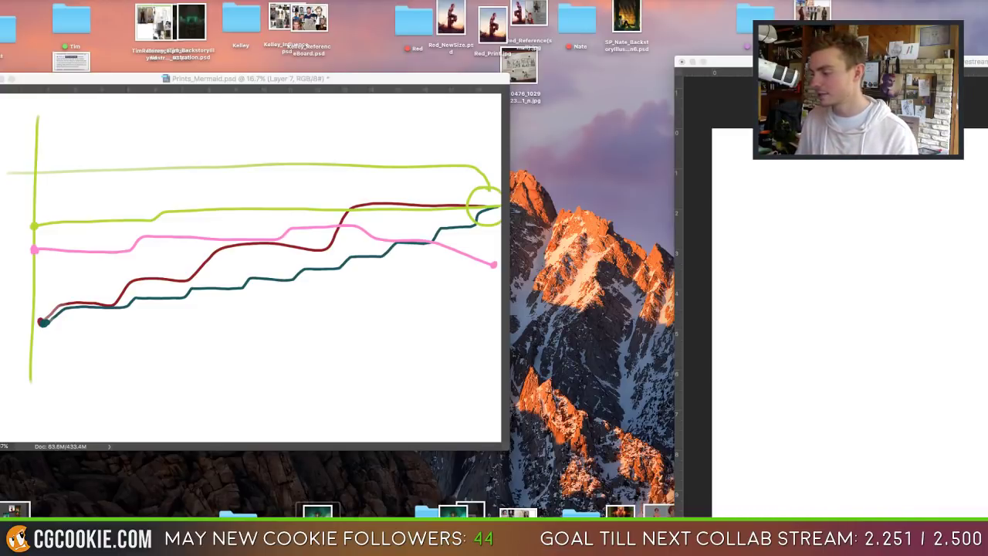
Step: Restore the panels and the Untitled-1 window, show the pig paintings in Layer 10 and Group 1, and view them full screen
{"action": "key", "text": "Tab"}
{"action": "left_click_drag", "start_coordinate": [704, 60], "coordinate": [275, 29]}
{"action": "left_click", "coordinate": [834, 171]}
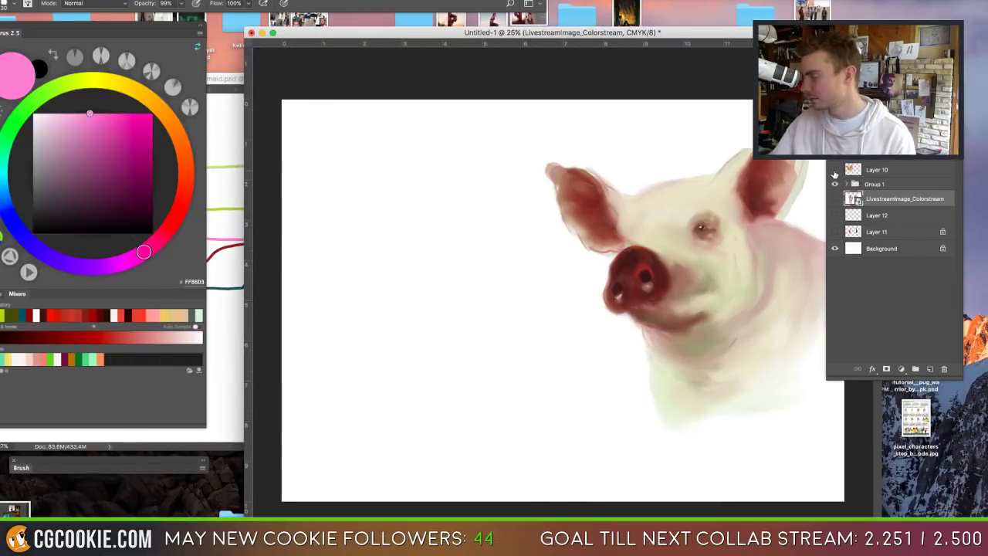
{"action": "left_click", "coordinate": [834, 170]}
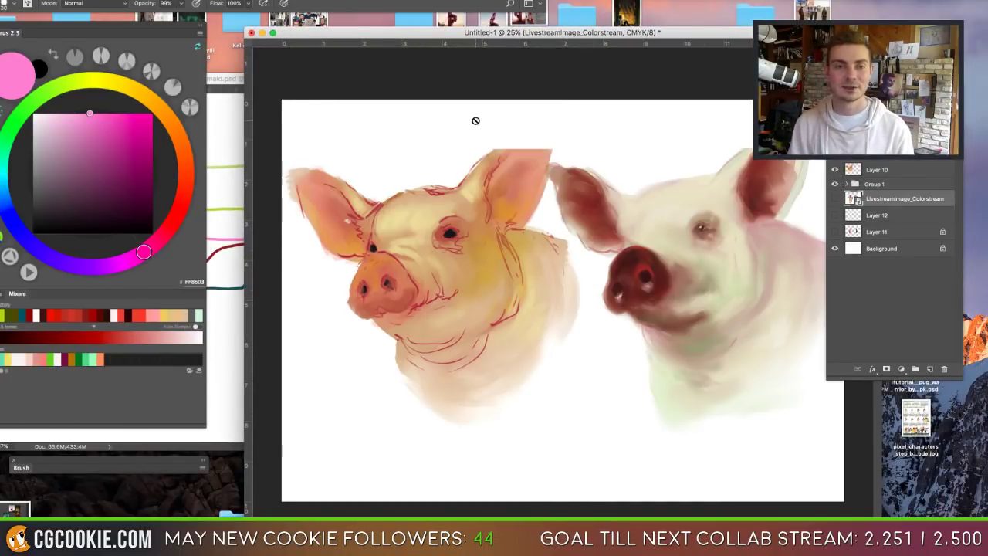
{"action": "key", "text": "f"}
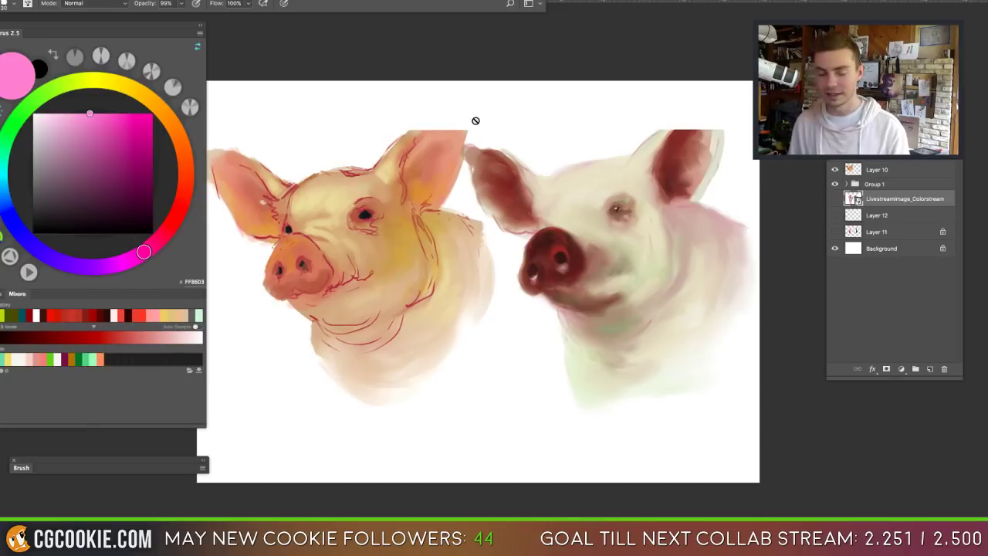
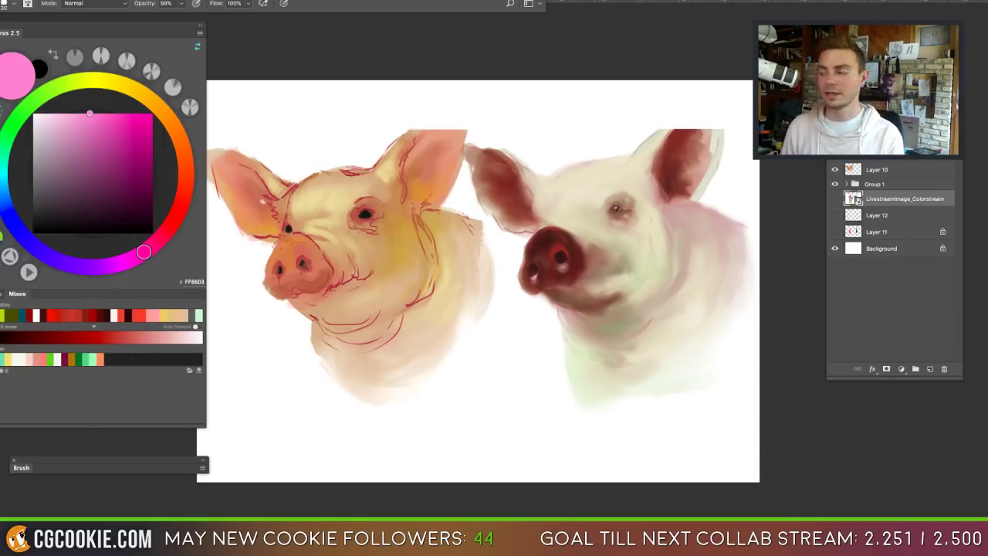
{"action": "left_click", "coordinate": [352, 339]}
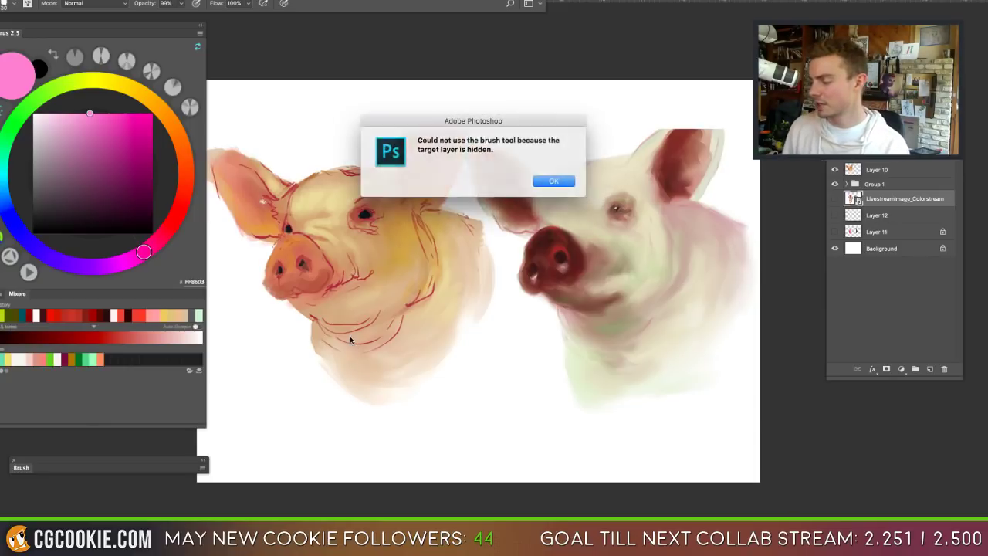
{"action": "left_click", "coordinate": [550, 181]}
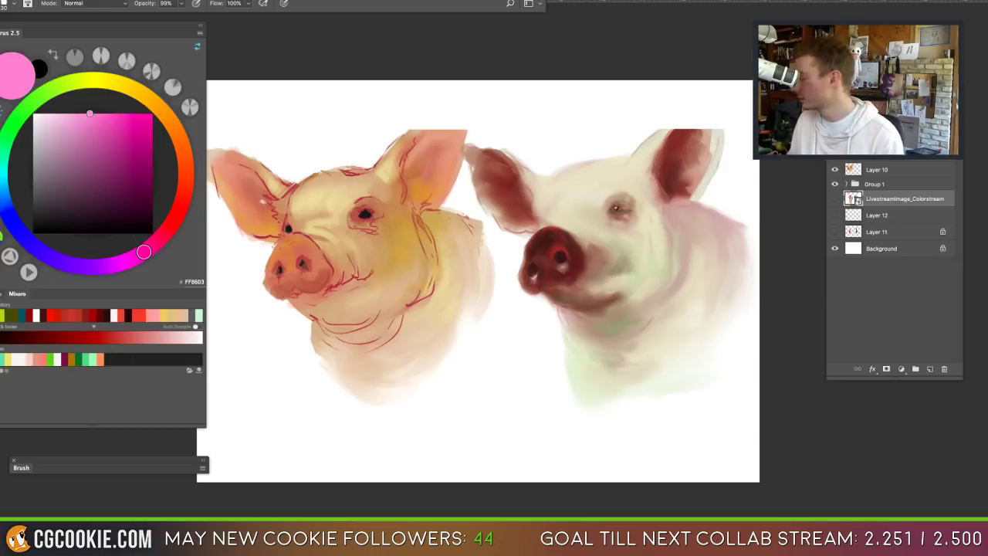
Step: Briefly show the LivestreamImage_Colorstream hands and Layer 12, hide every layer except Background, and hide the panels
{"action": "left_click", "coordinate": [835, 215]}
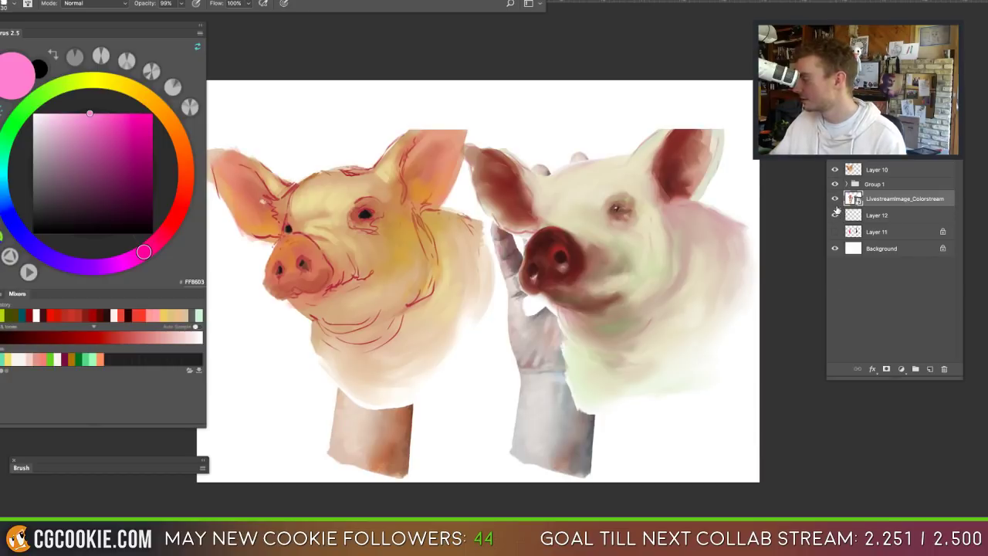
{"action": "left_click", "coordinate": [834, 185]}
{"action": "left_click", "coordinate": [835, 214]}
{"action": "left_click", "coordinate": [836, 169]}
{"action": "left_click", "coordinate": [840, 198]}
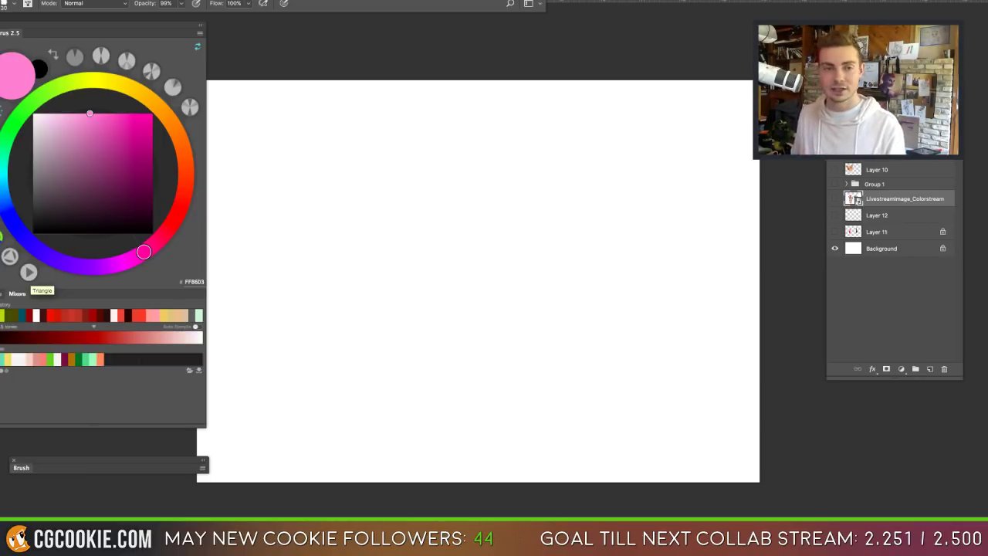
{"action": "key", "text": "Tab"}
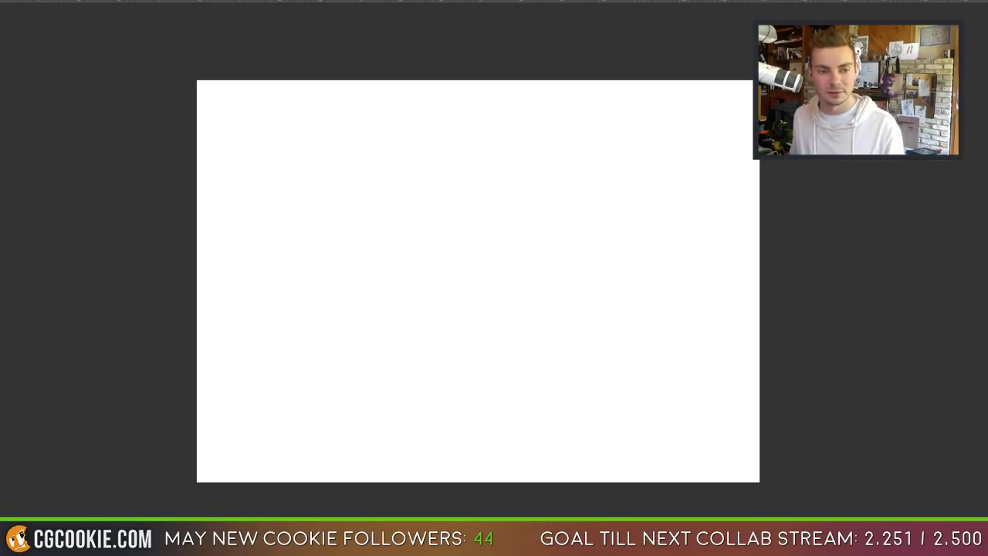